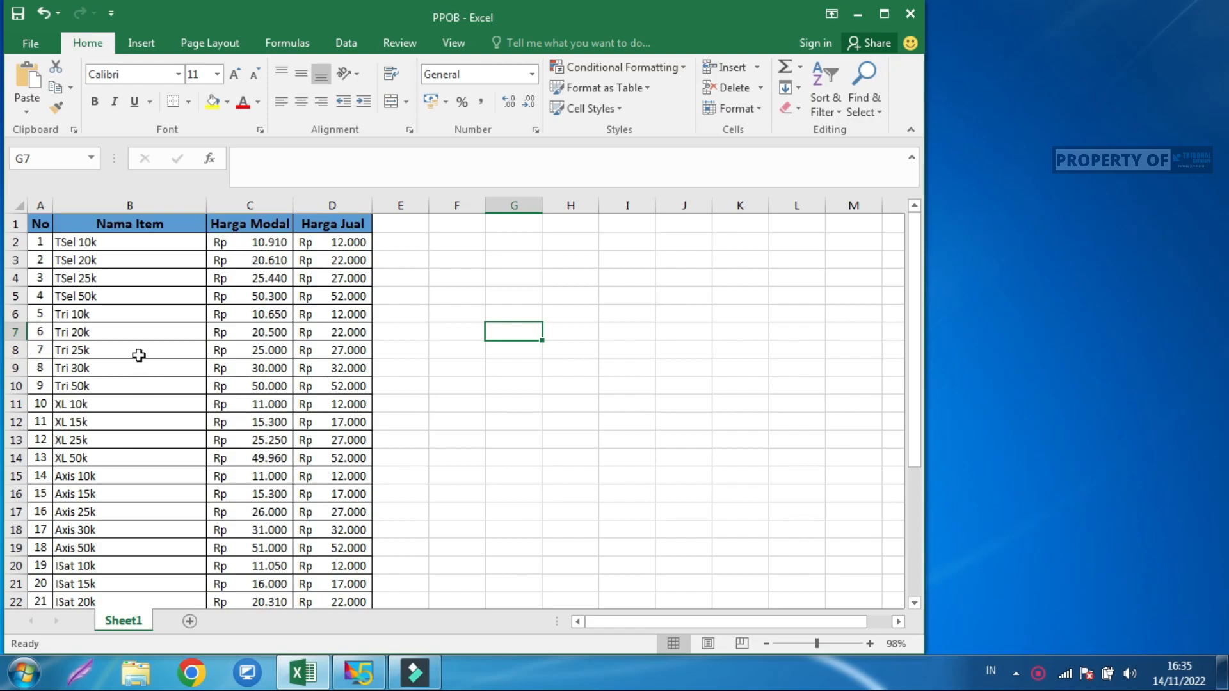
Review the item names in the PPOB price list, from the TSel entries to the PLN and Ovo entries.
click(131, 240)
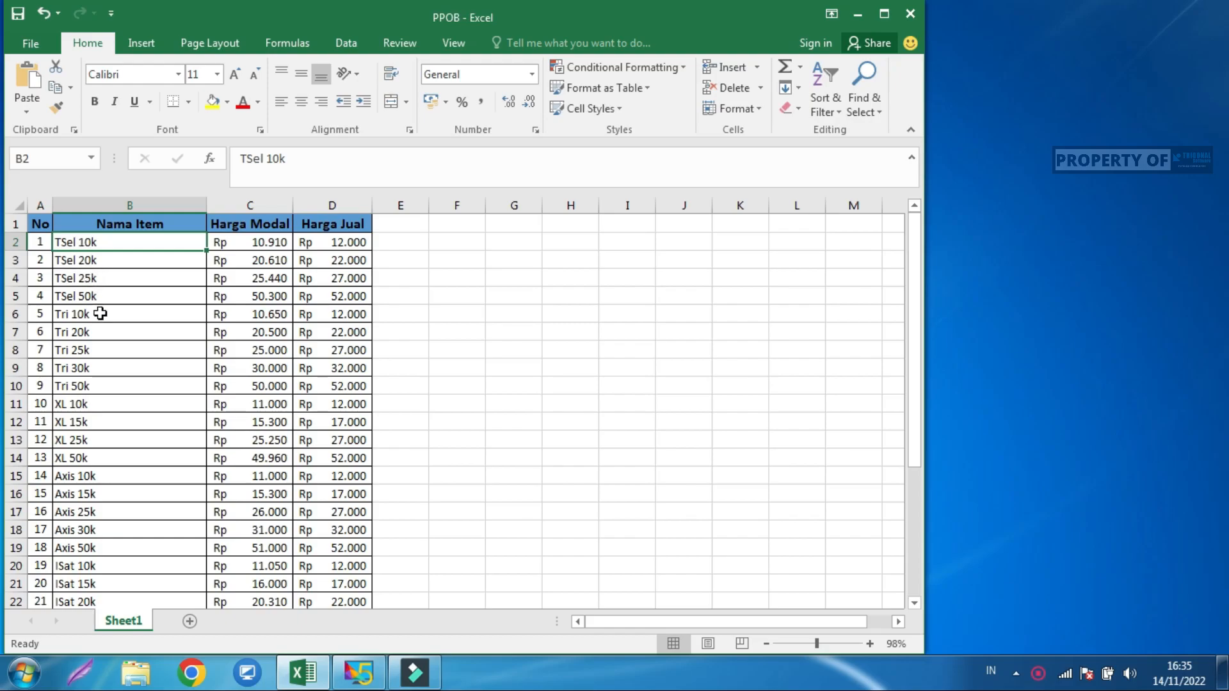
scroll(95, 346, down, 1)
scroll(95, 349, down, 4)
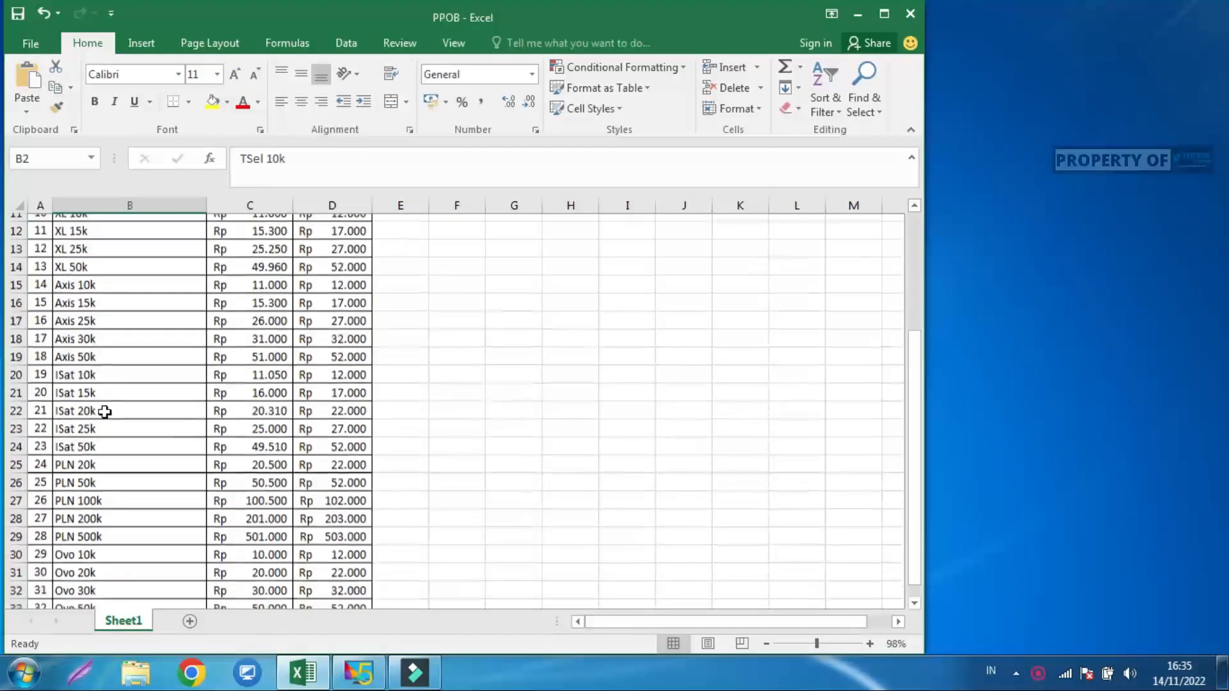
click(80, 387)
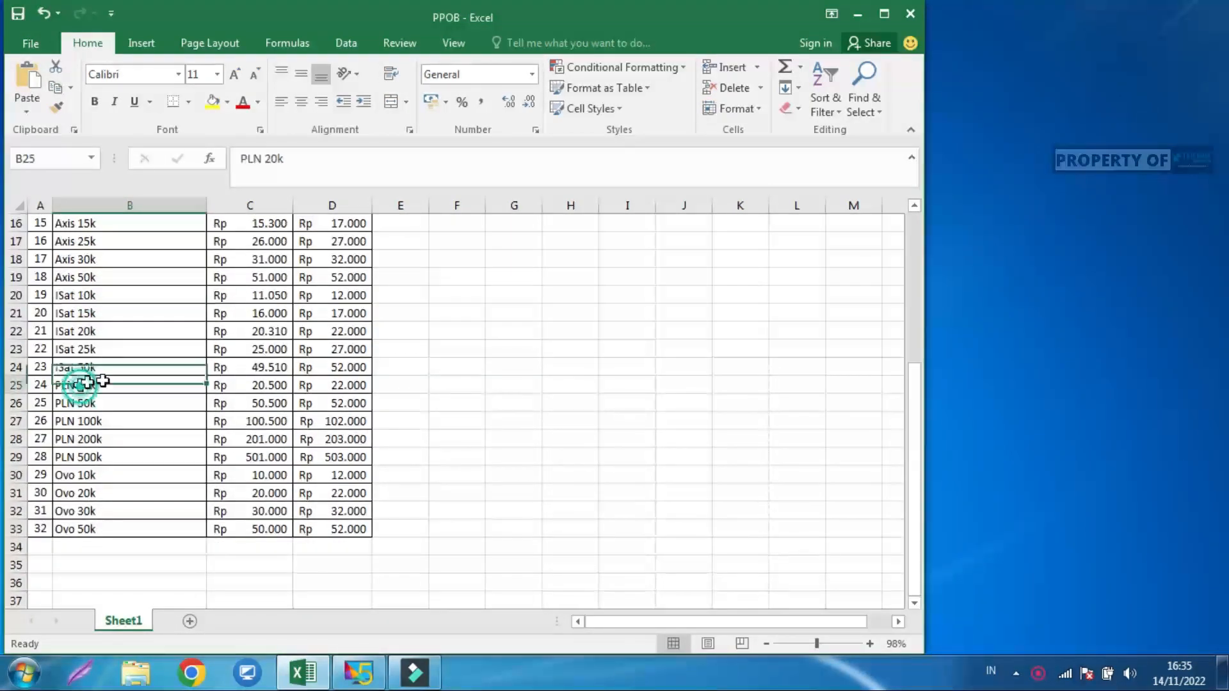
click(80, 475)
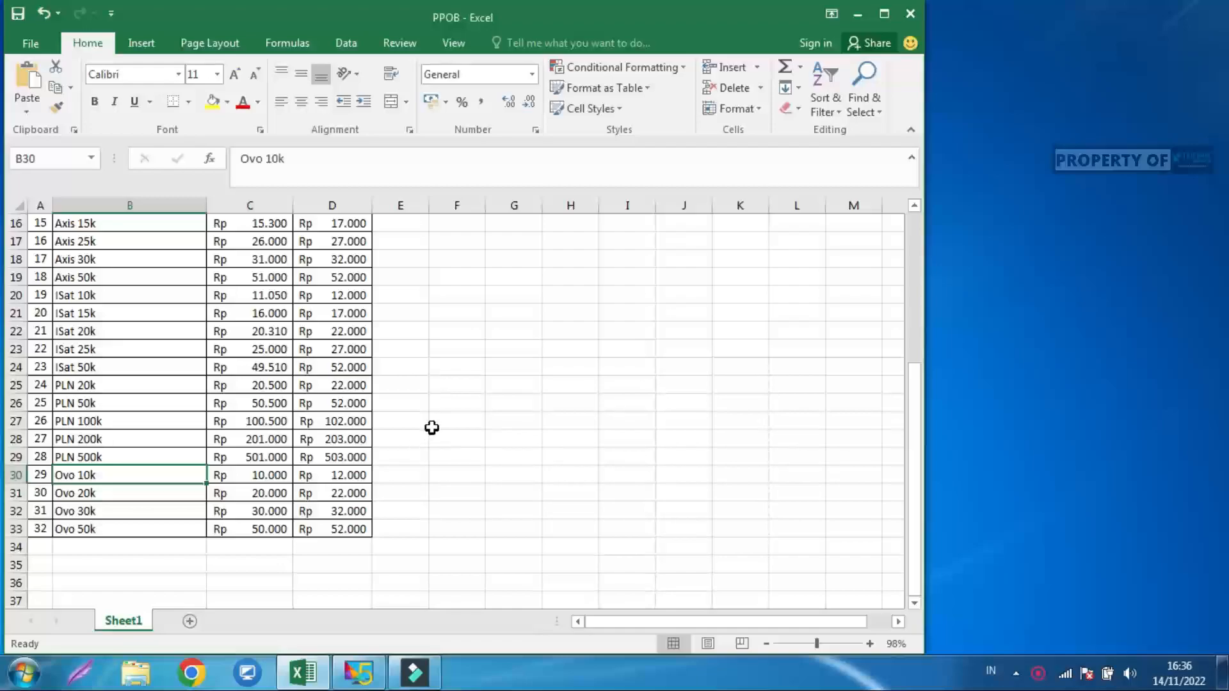
Switch to iPos and open the item unit list to review the Tri denominations registered as units.
click(359, 672)
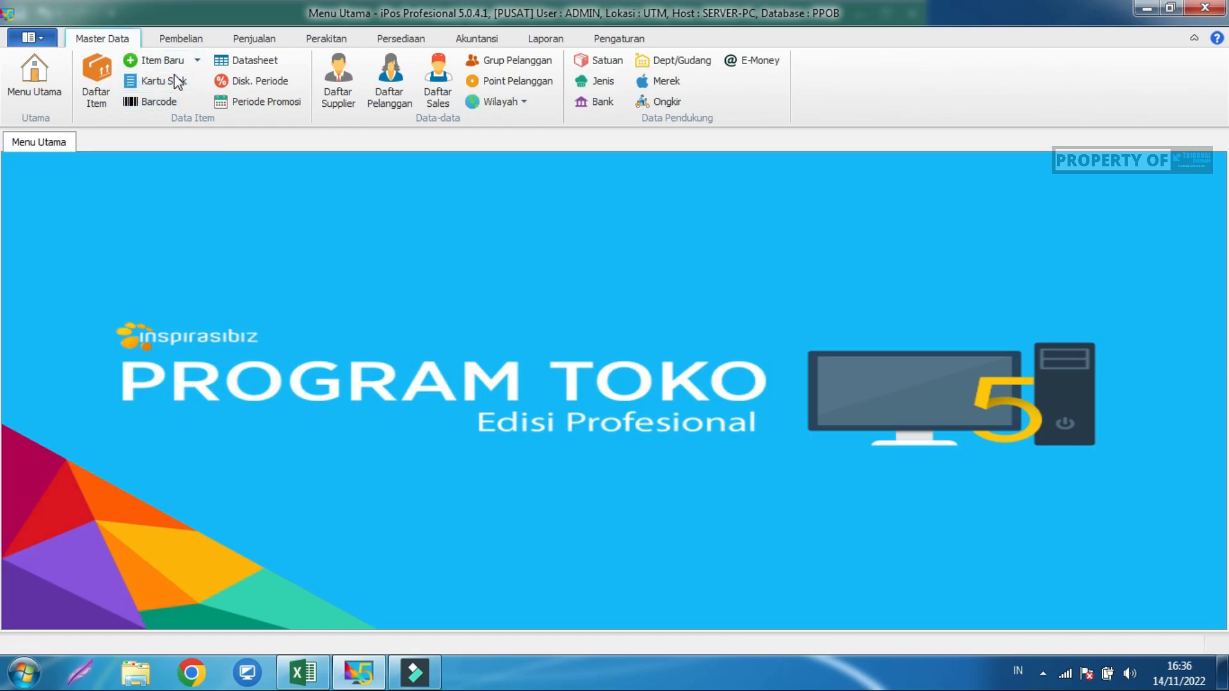
click(590, 64)
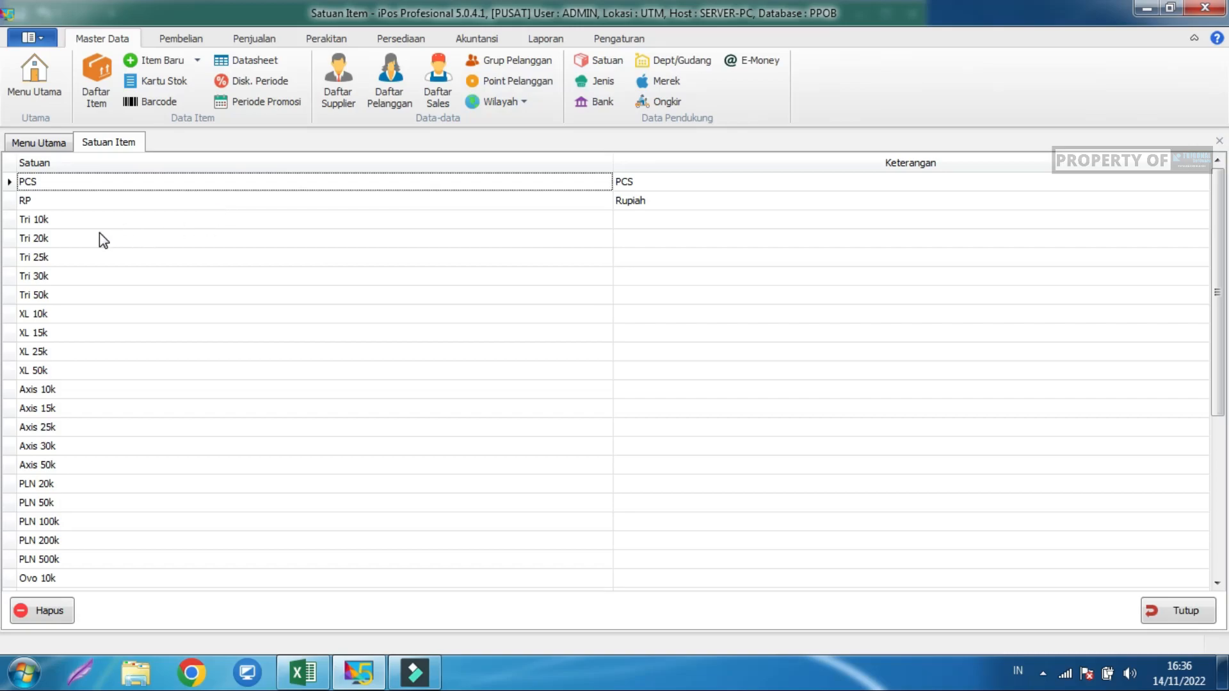
click(86, 219)
click(75, 237)
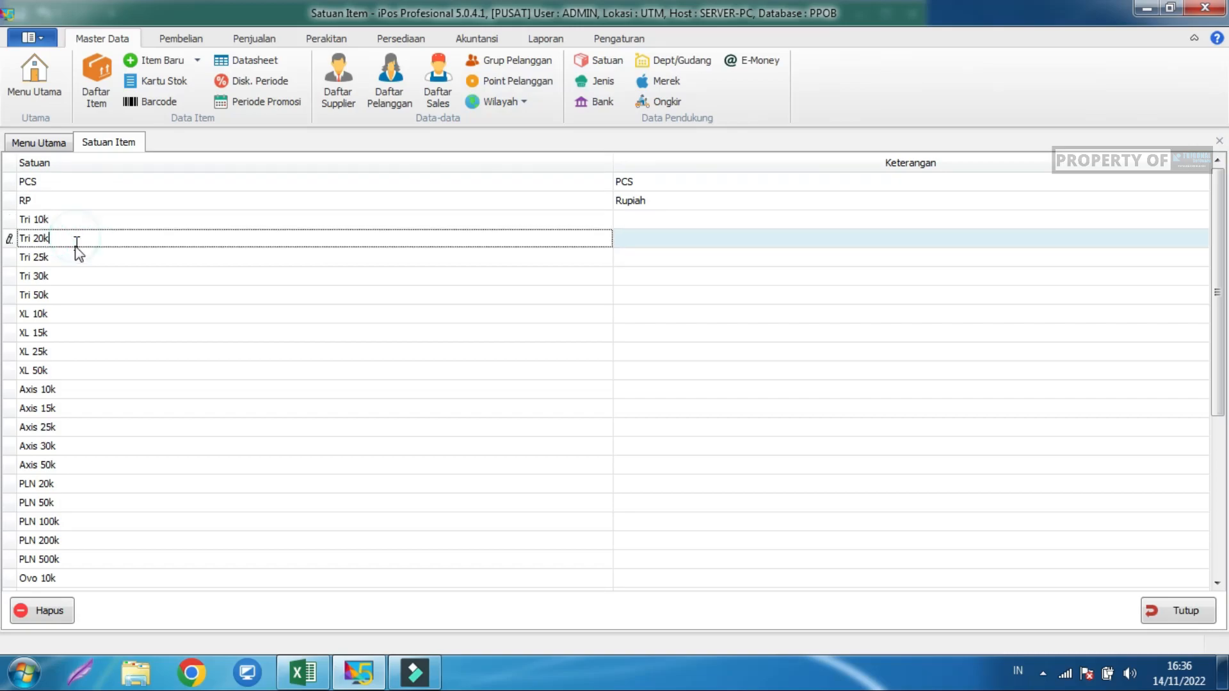
click(73, 262)
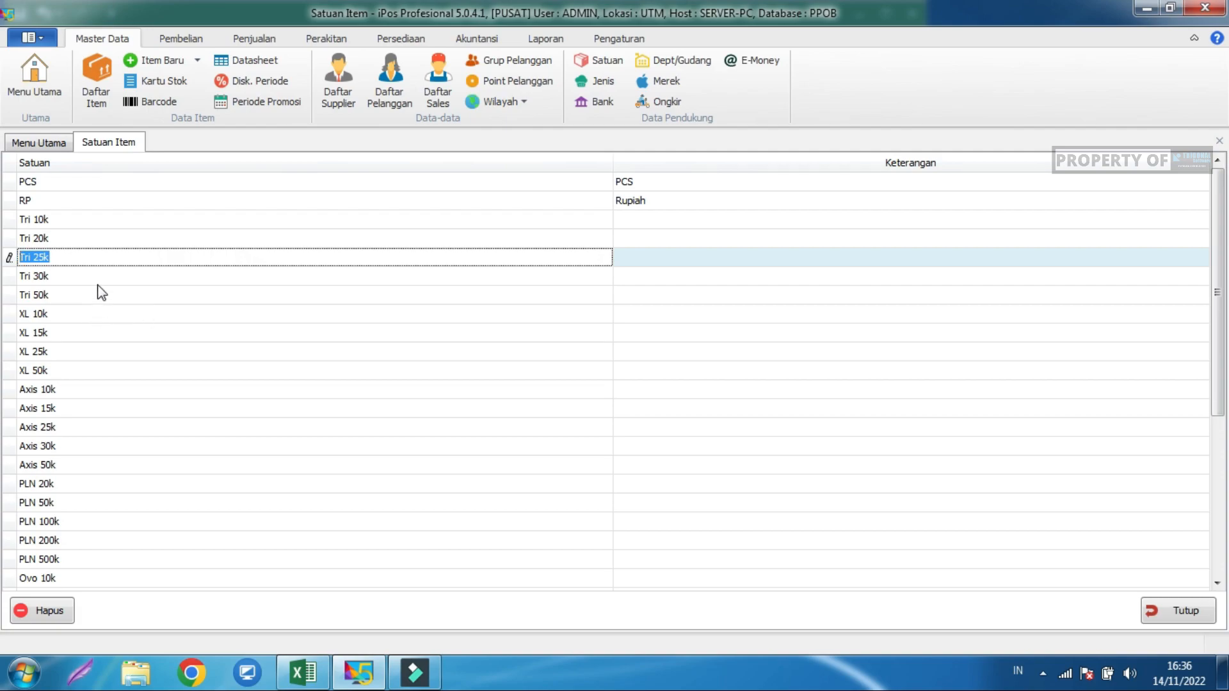
Compare the RP unit with the Tri and PLN denomination entries in the item unit list.
click(44, 201)
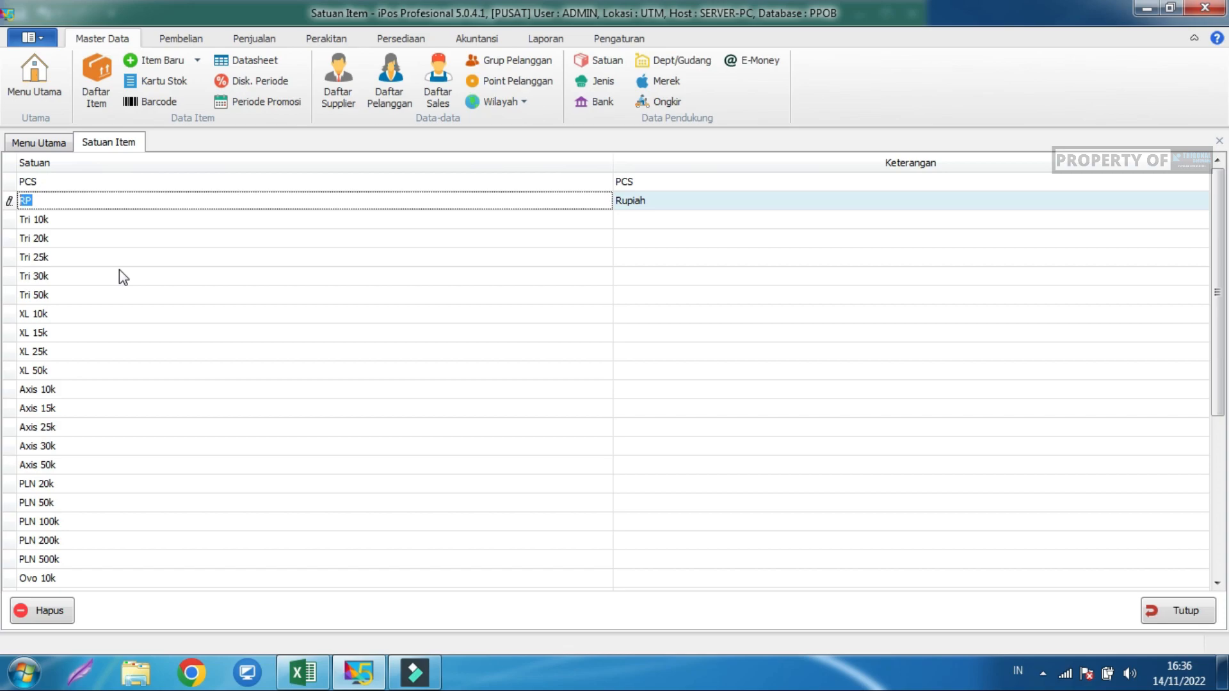
click(64, 201)
click(71, 219)
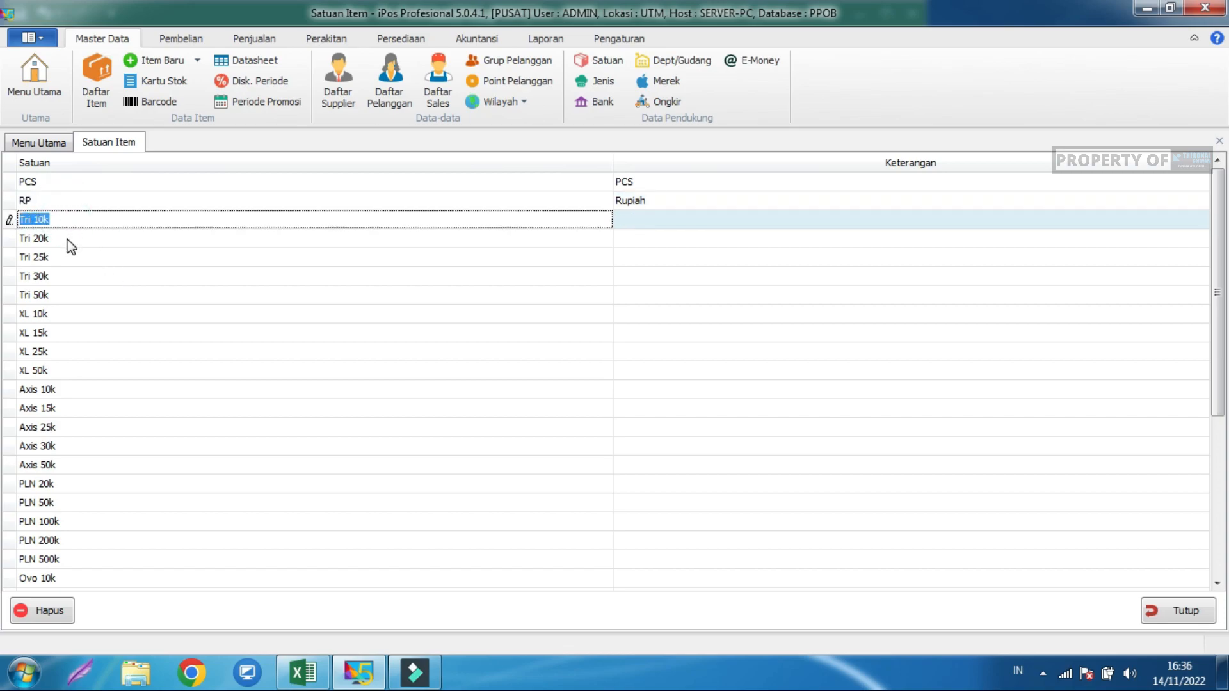
click(66, 239)
drag(62, 239, 5, 236)
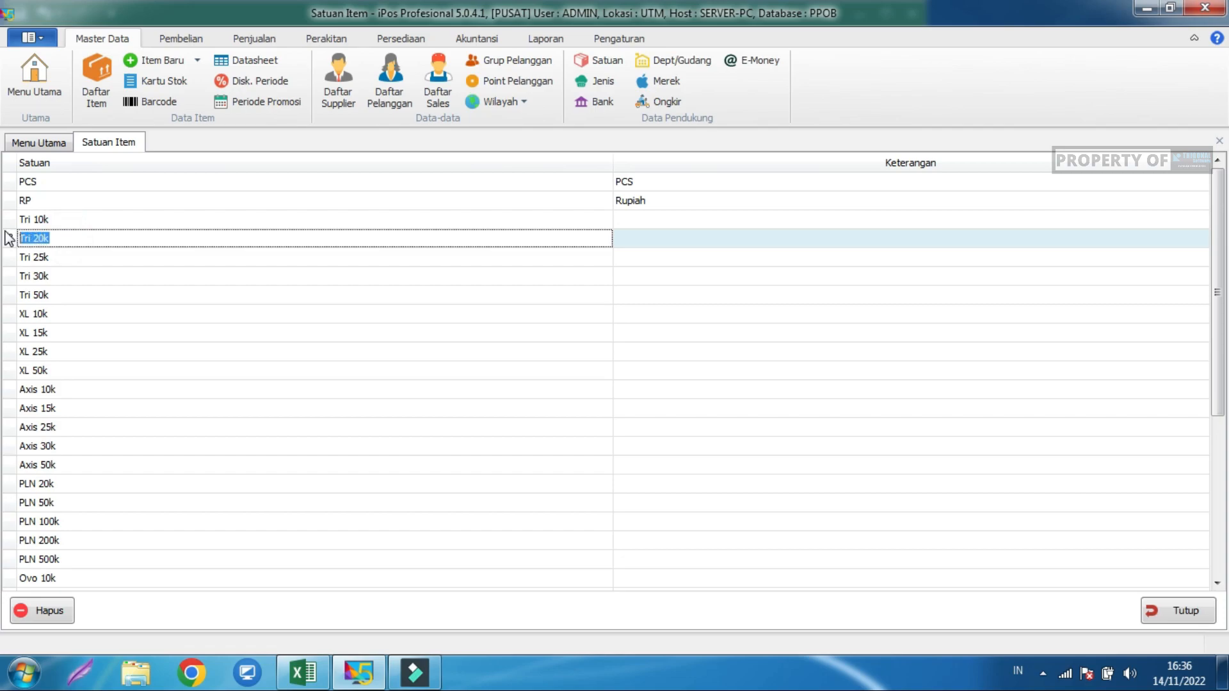
click(71, 259)
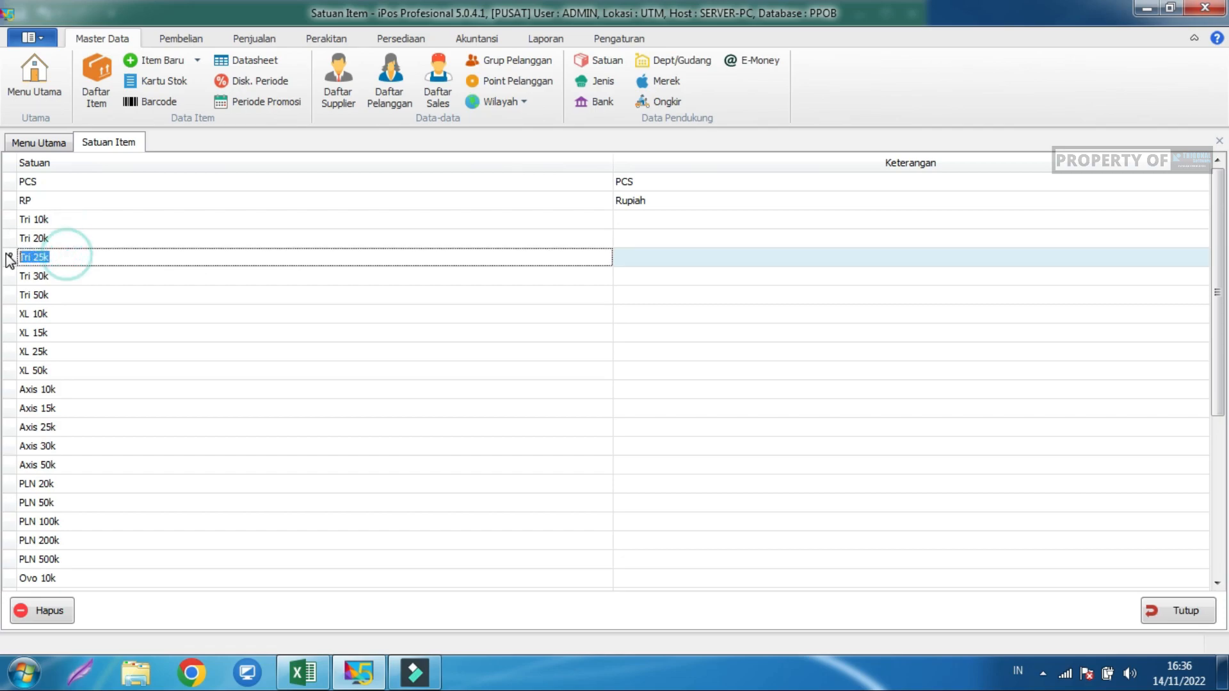
click(83, 486)
click(92, 515)
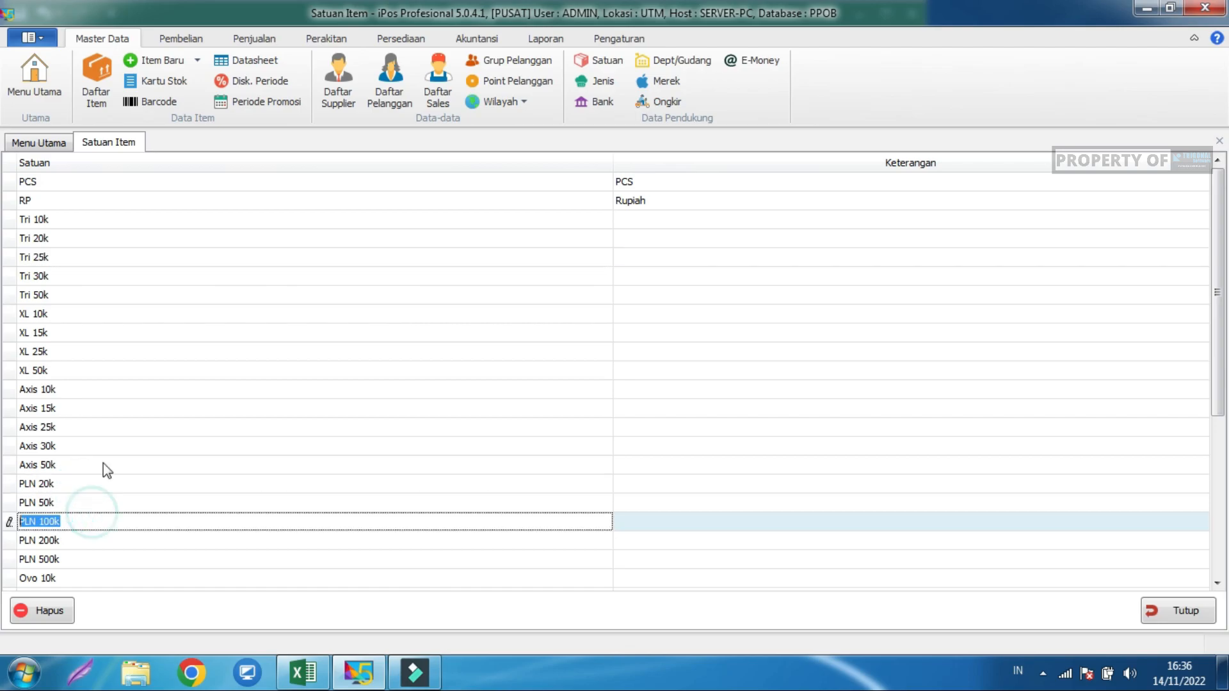
Switch to the Excel price list and check the TSel 10k and TSel 20k item names.
click(303, 672)
scroll(121, 380, up, 5)
click(128, 244)
drag(128, 243, 47, 245)
click(106, 264)
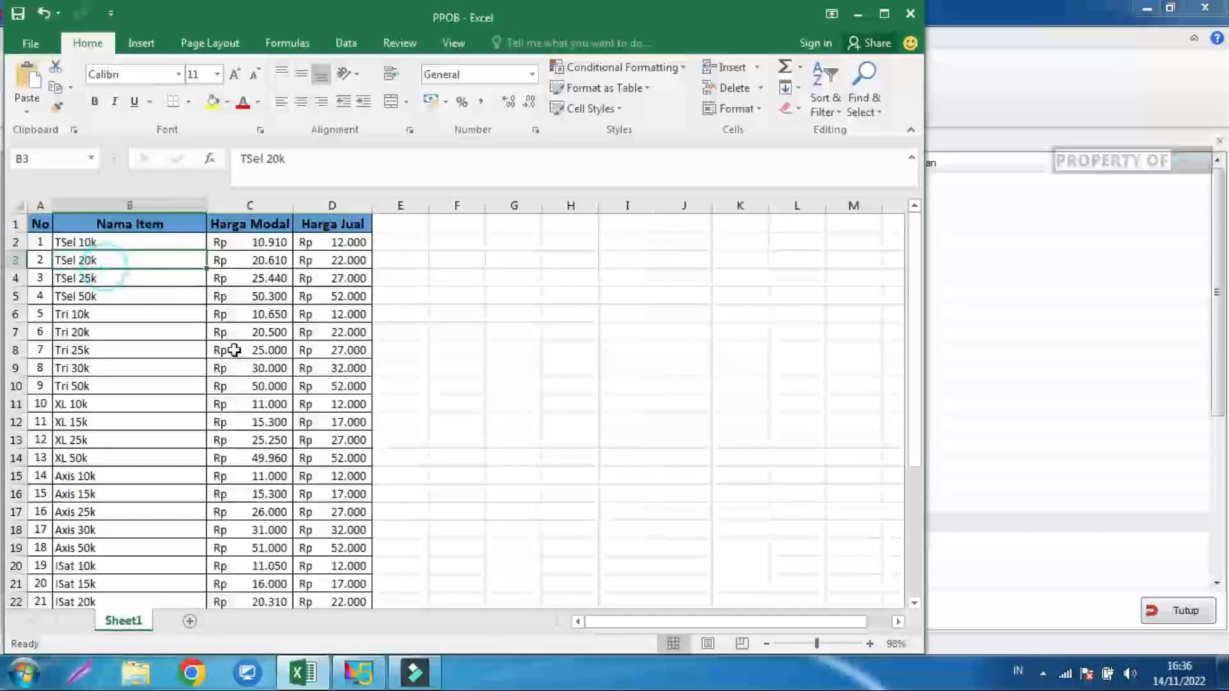
Return to iPos and check the RP and Tri 10k entries against the price list names.
click(358, 672)
click(74, 203)
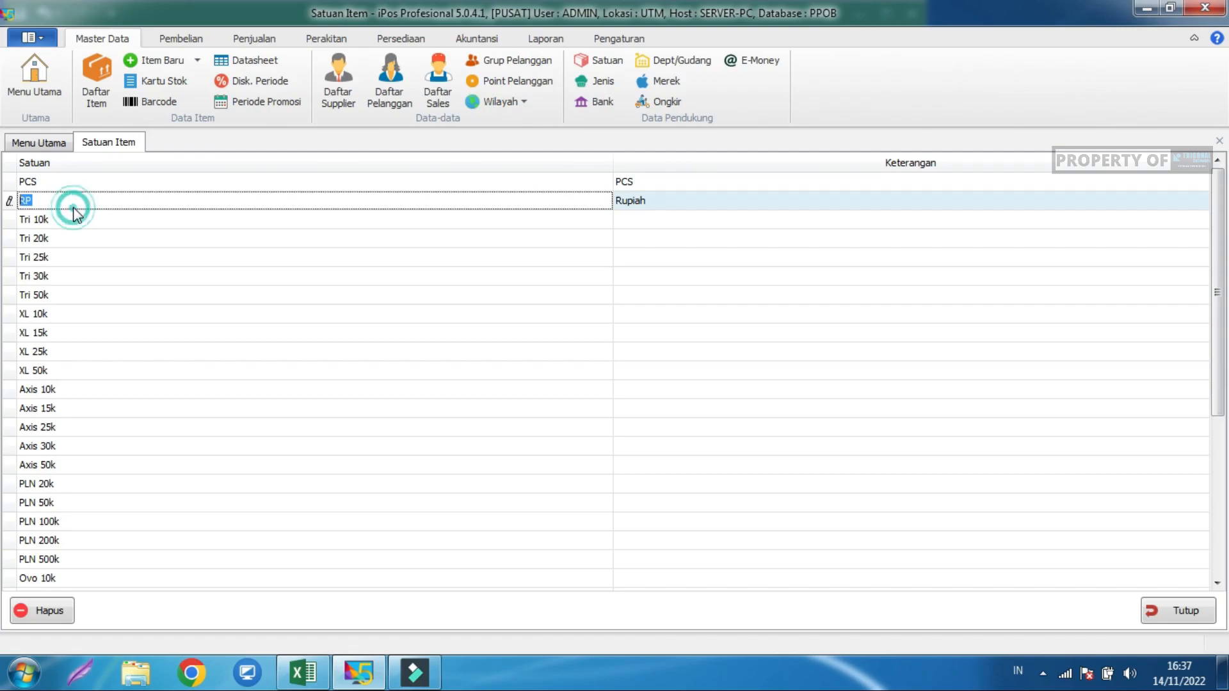
click(68, 226)
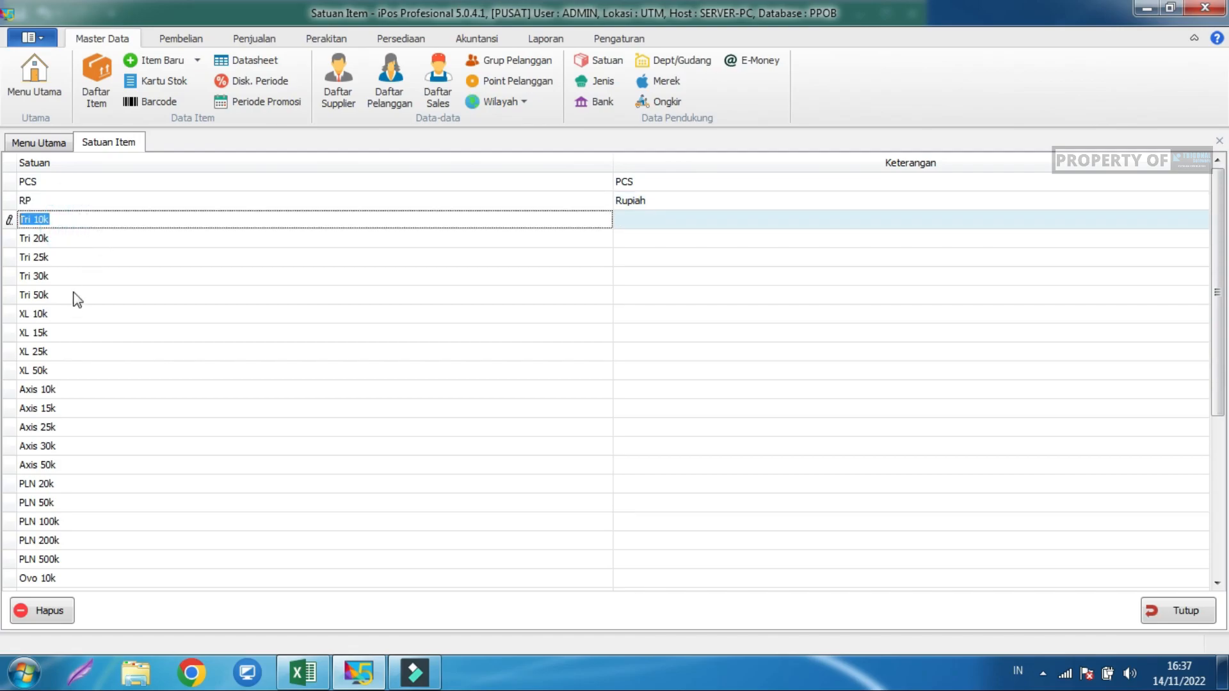
click(122, 423)
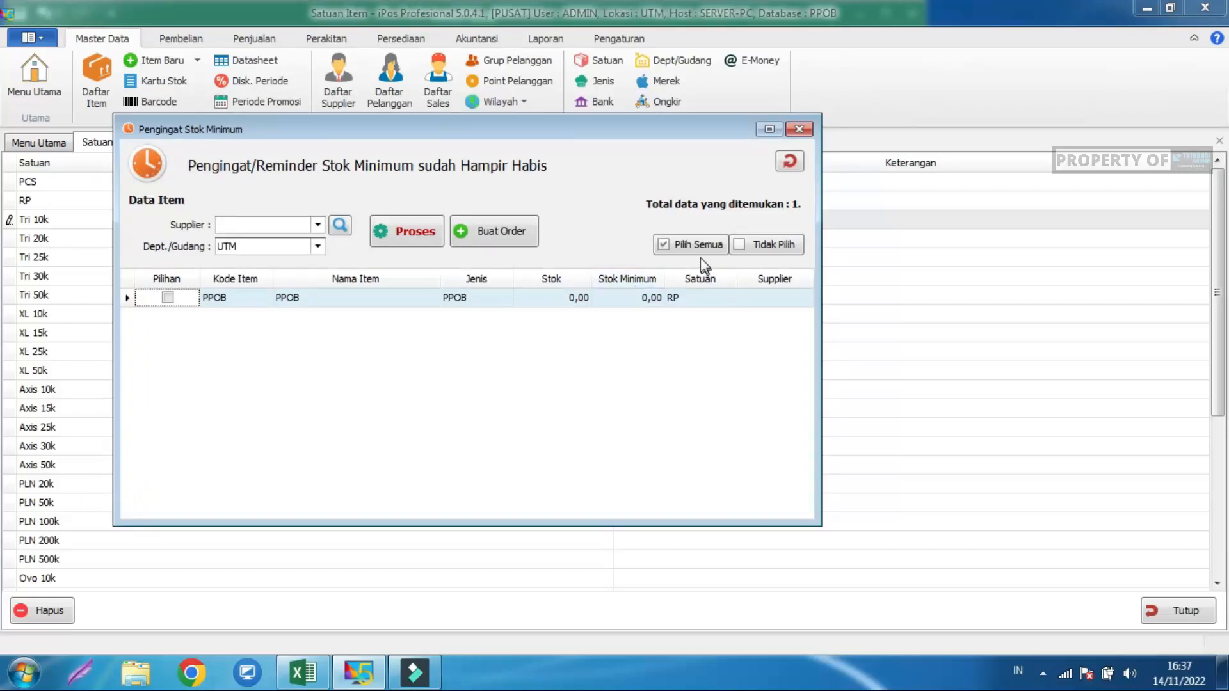
Dismiss the minimum-stock reminder and close the item unit list.
click(798, 129)
click(744, 397)
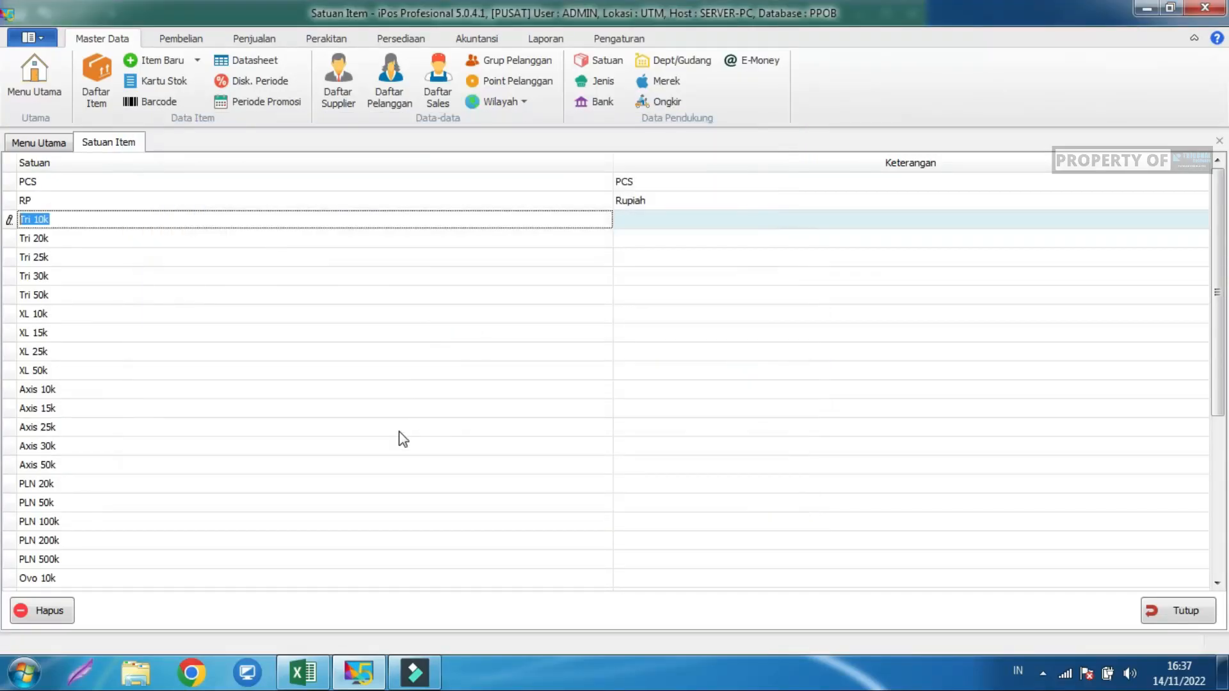
click(266, 409)
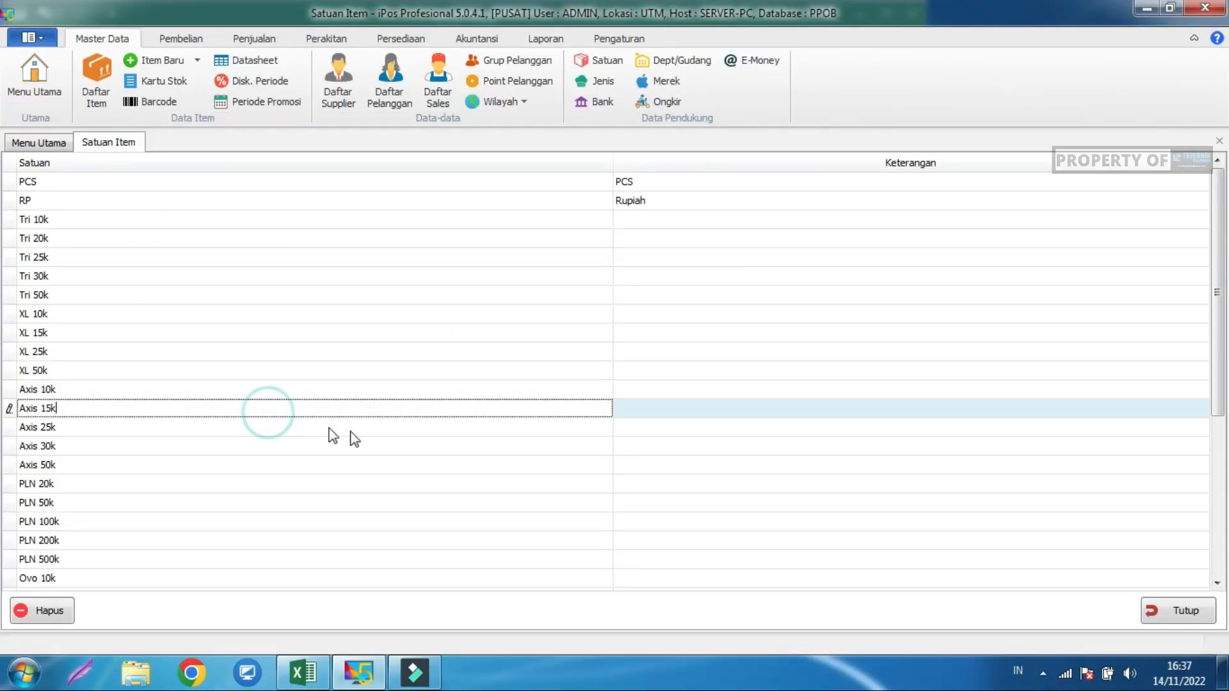
click(1185, 614)
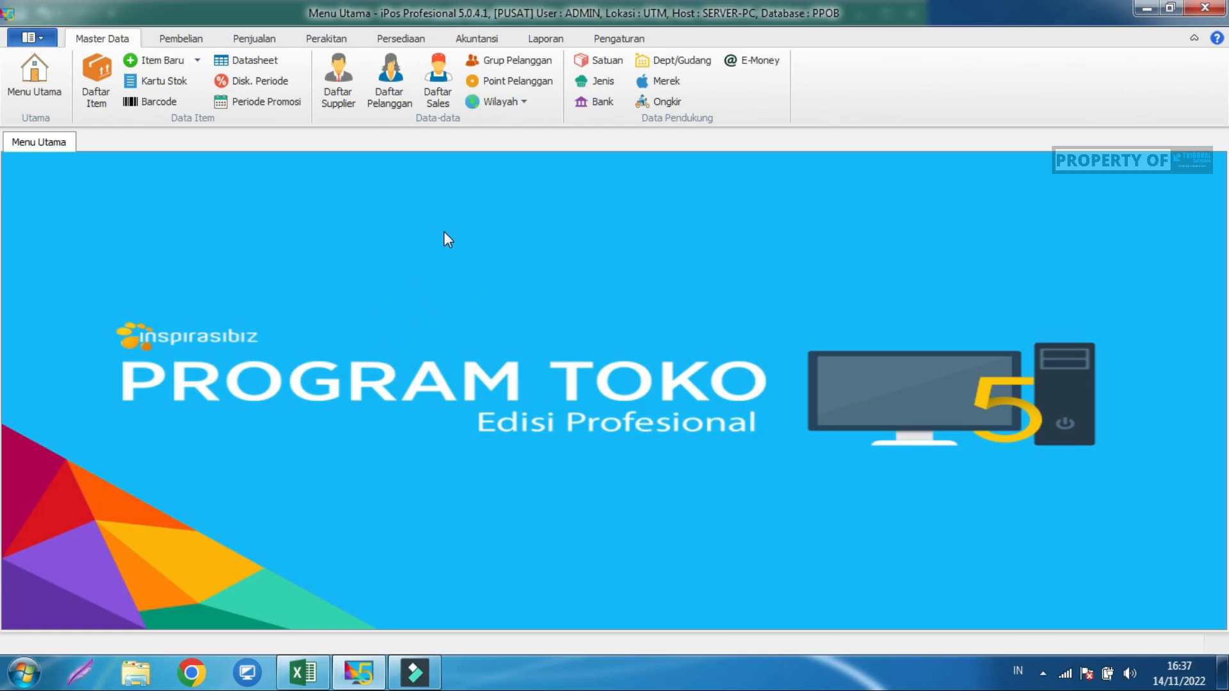
Open the chart of accounts and start a new detail account under PERSEDIAAN (1-2000) in the AKTIVA group.
click(477, 39)
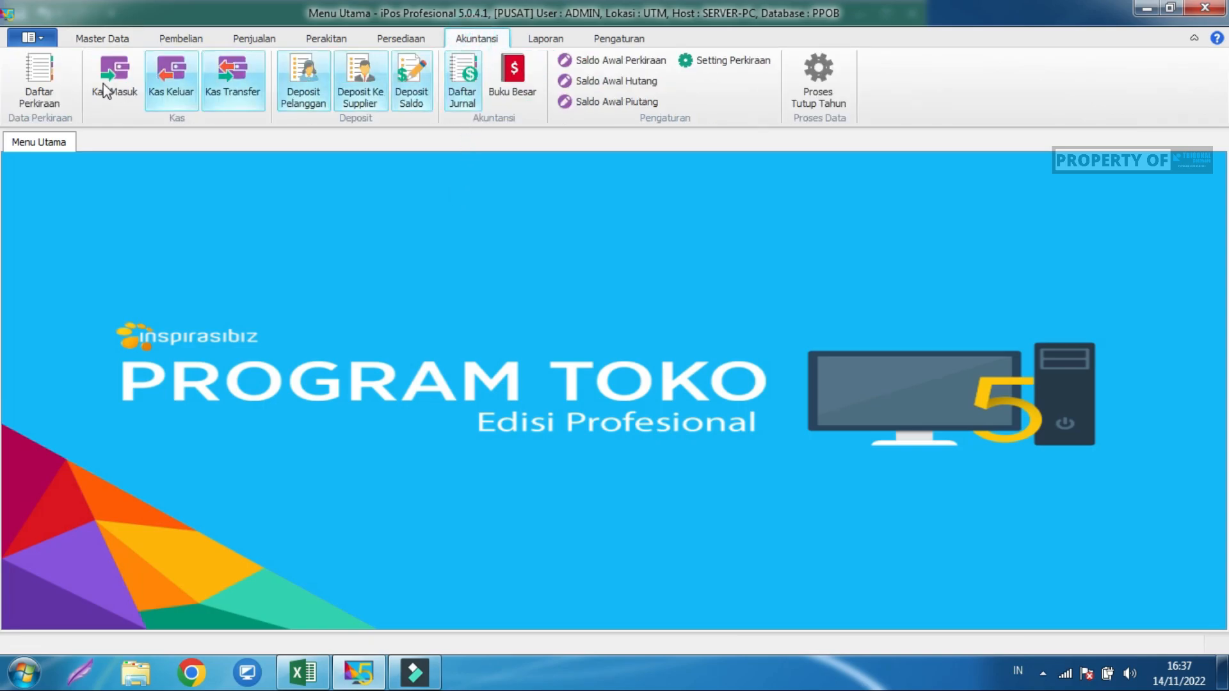
click(43, 74)
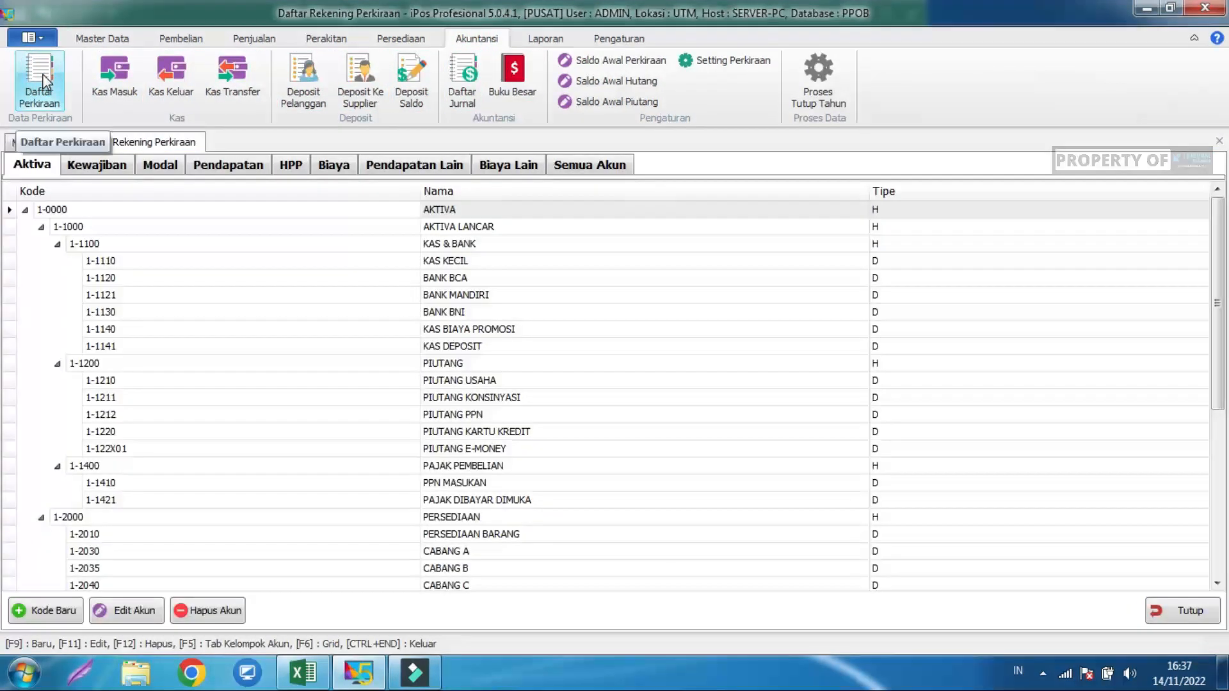
click(250, 484)
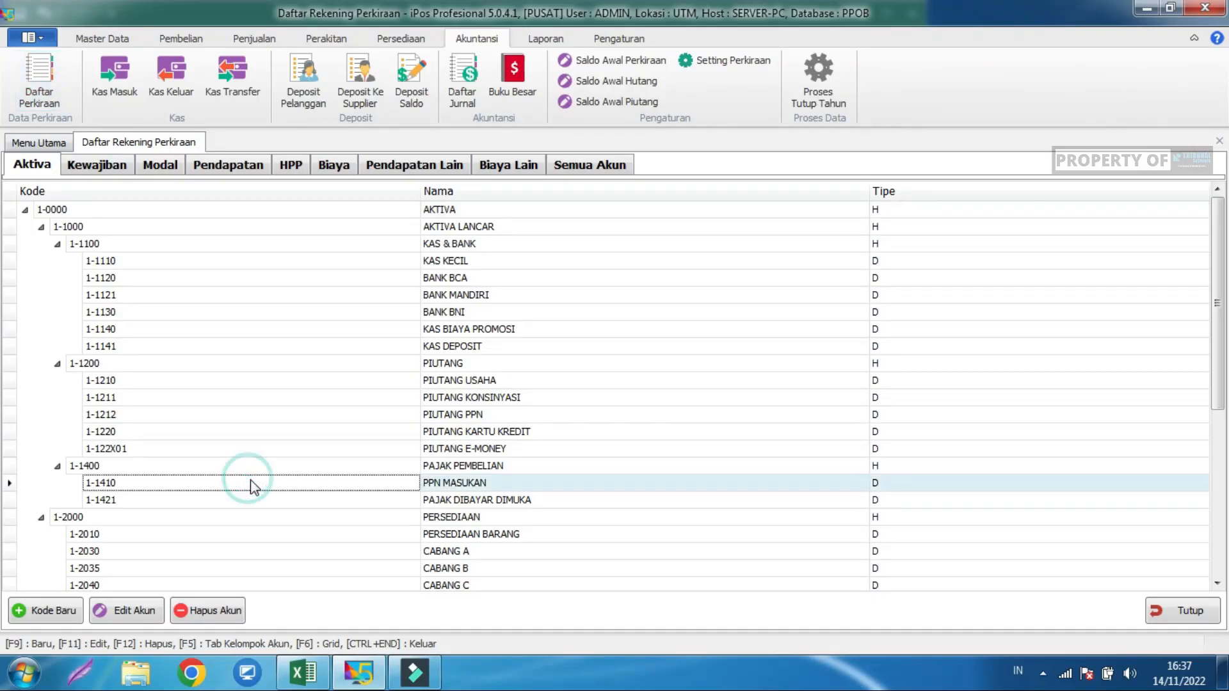
click(190, 532)
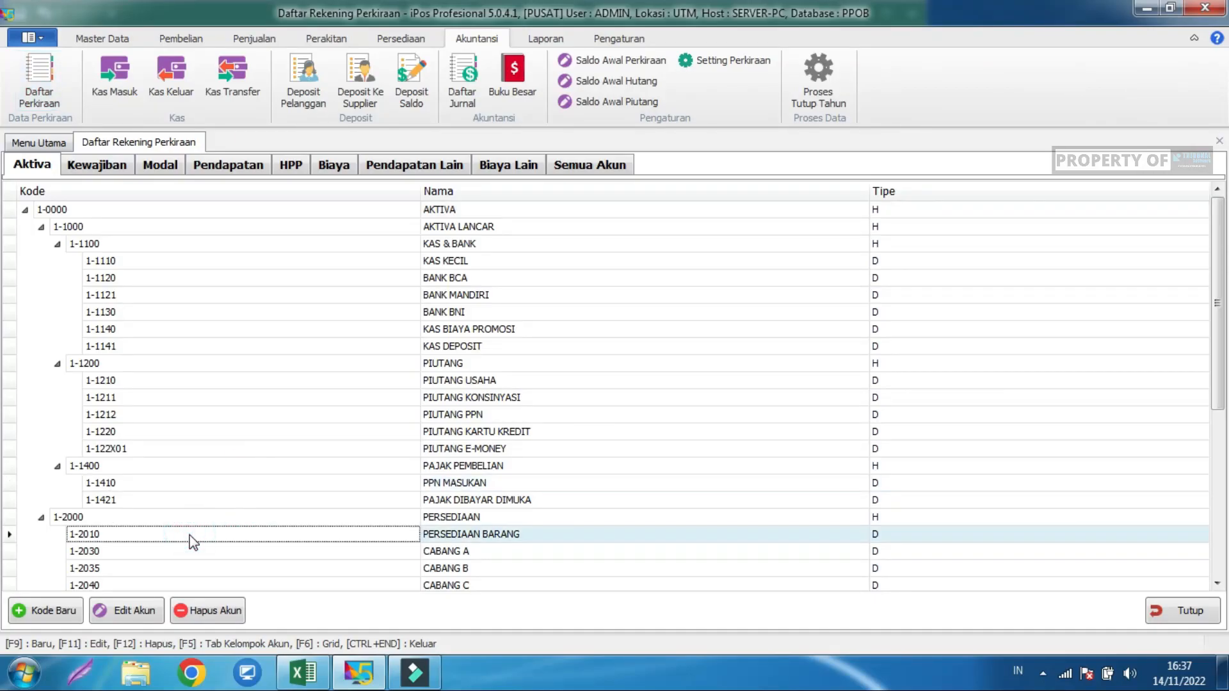
click(40, 611)
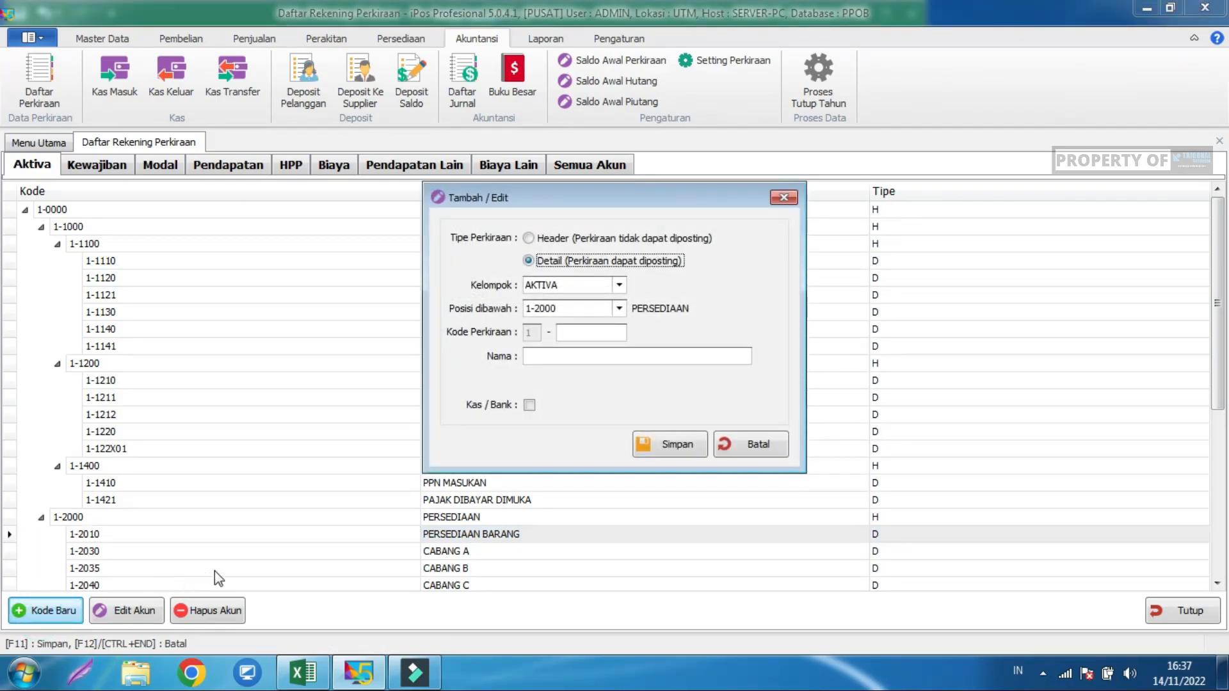
Enter account code 2011 and the name DEPOSIT PULSA for the new inventory account.
click(602, 332)
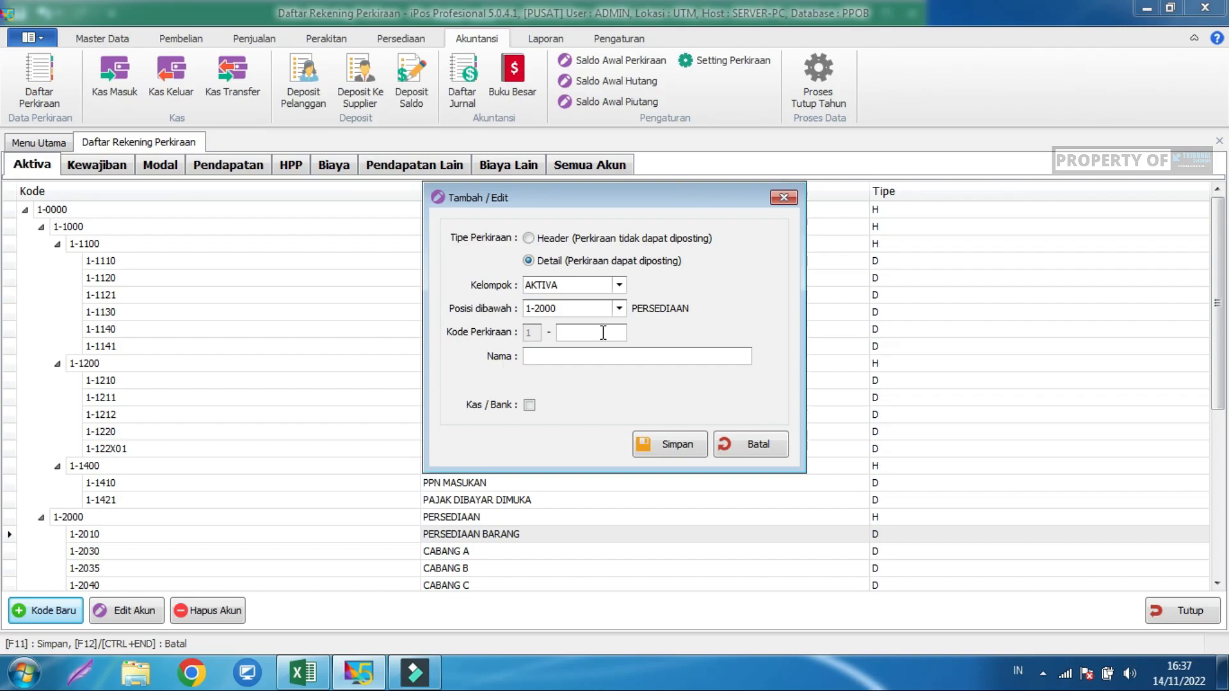
text(20)
text(DE)
text(PO)
text(SIT )
text(PULSA)
Save the DEPOSIT PULSA account with Kas / Bank unticked, and close the entry form and the chart of accounts.
click(532, 408)
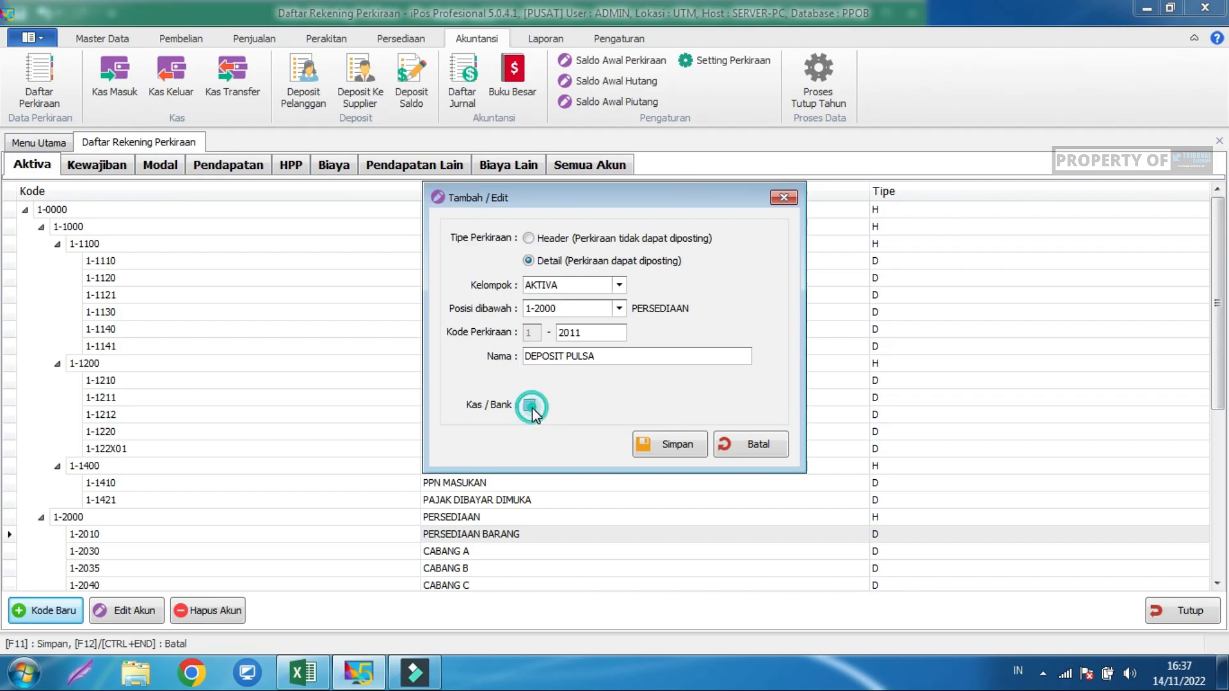
click(531, 406)
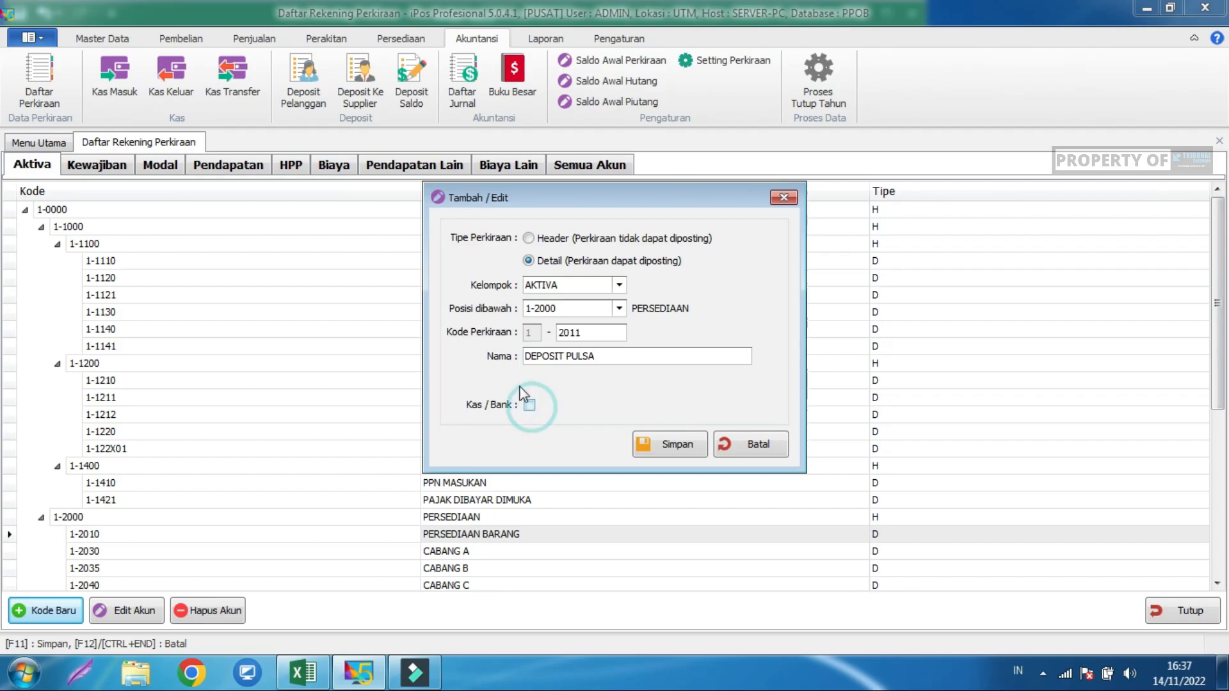
click(655, 443)
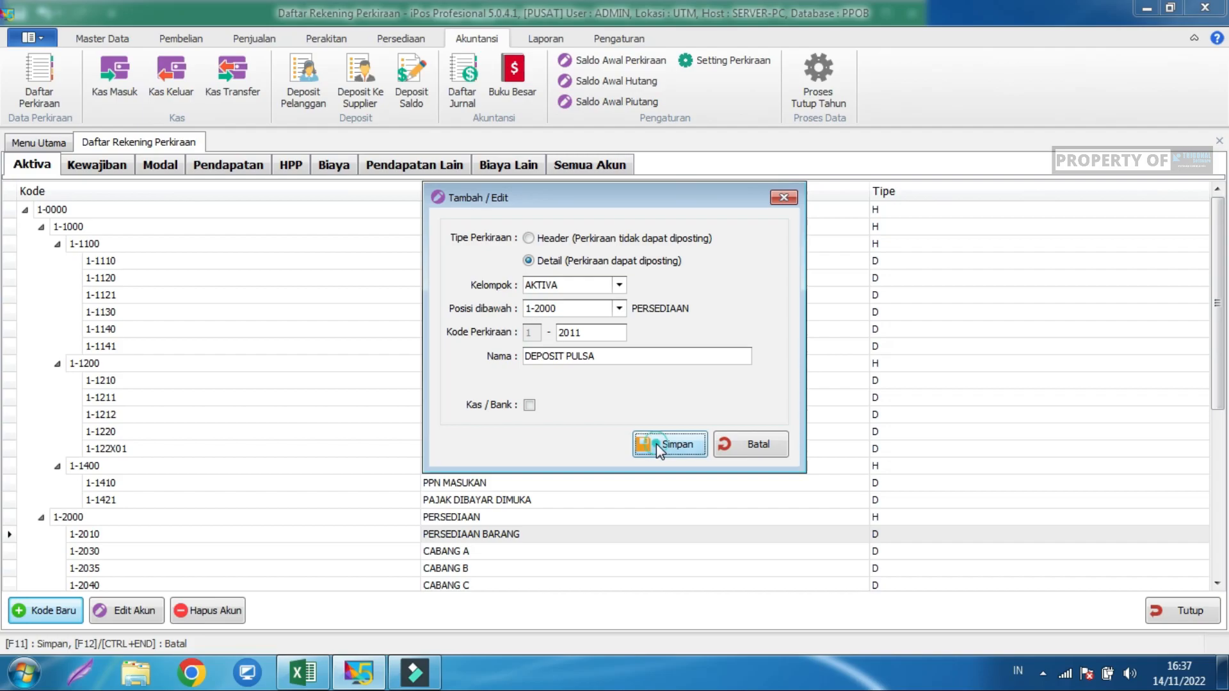
click(715, 395)
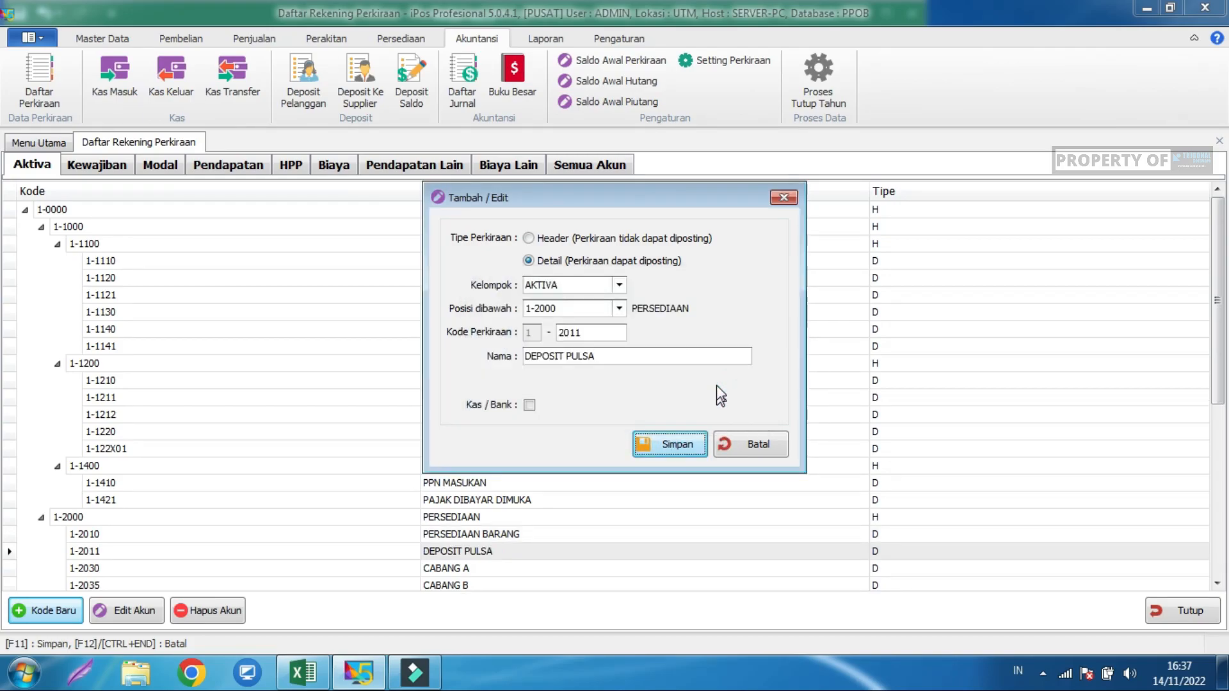
click(783, 197)
click(457, 552)
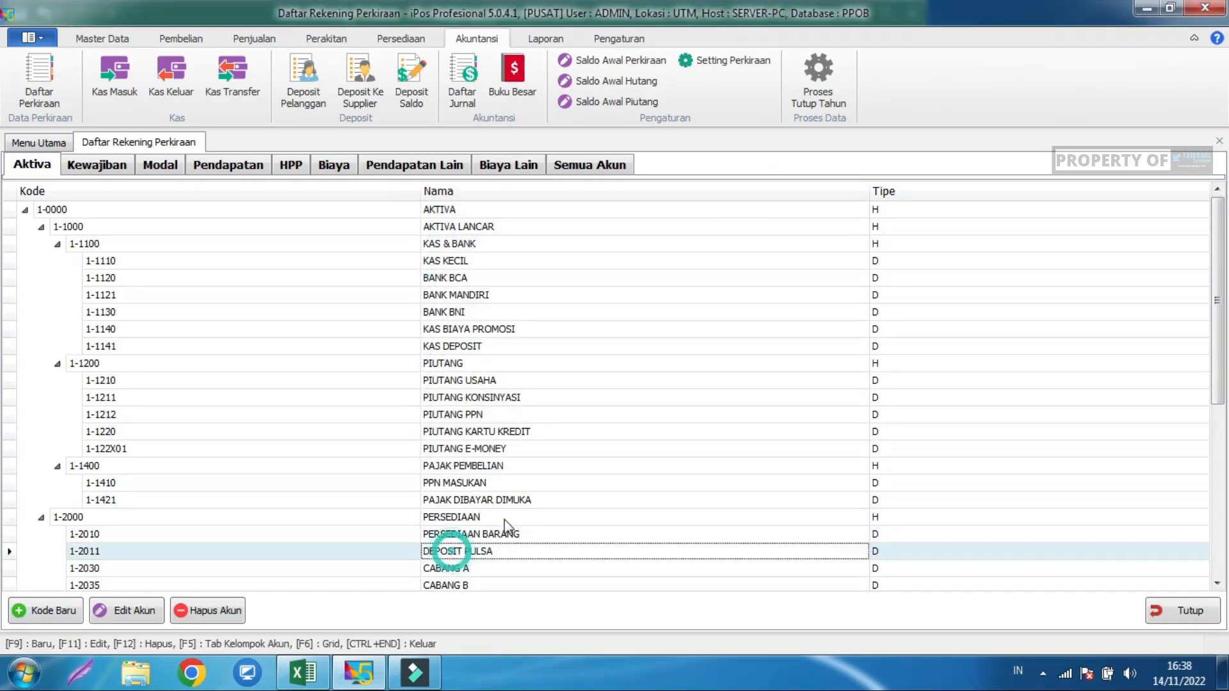
click(1176, 613)
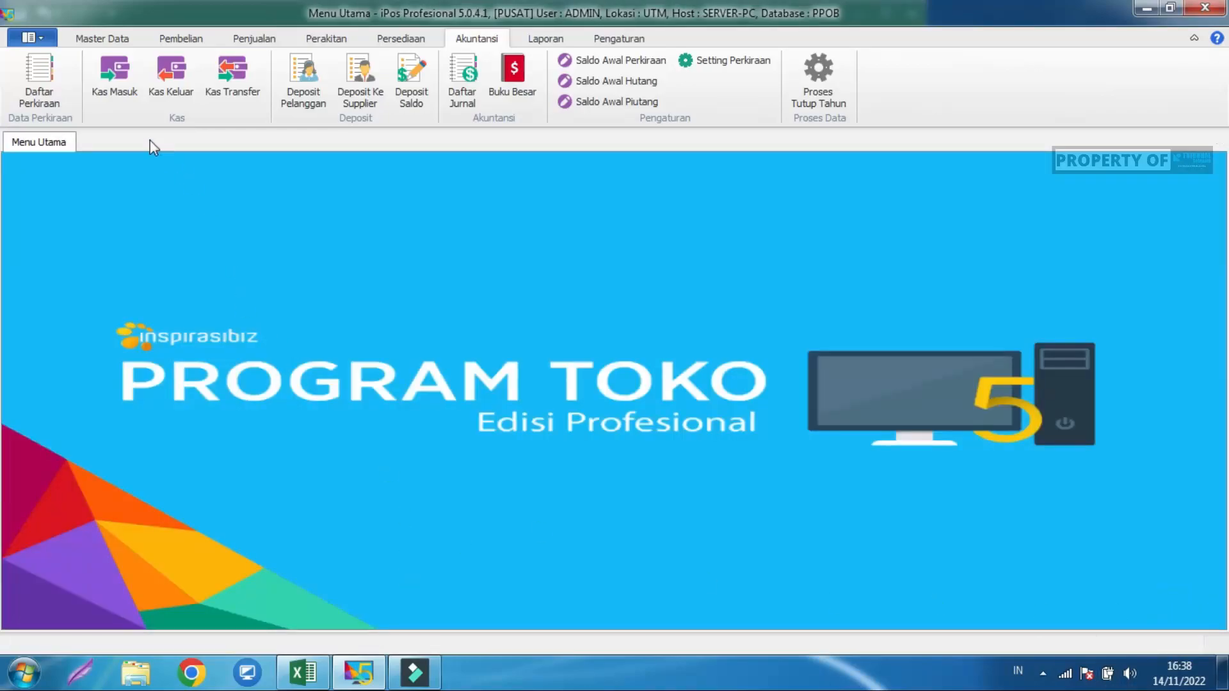
Open the item list, and open the item unit list at the RP unit.
click(102, 38)
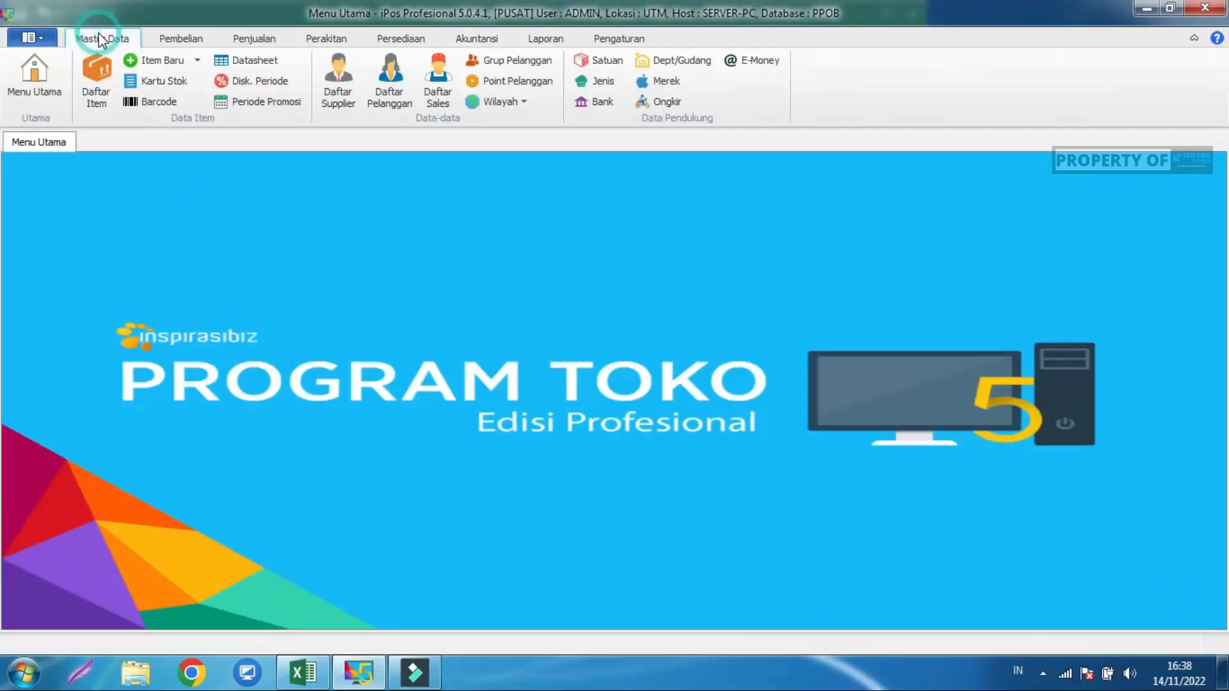
click(95, 87)
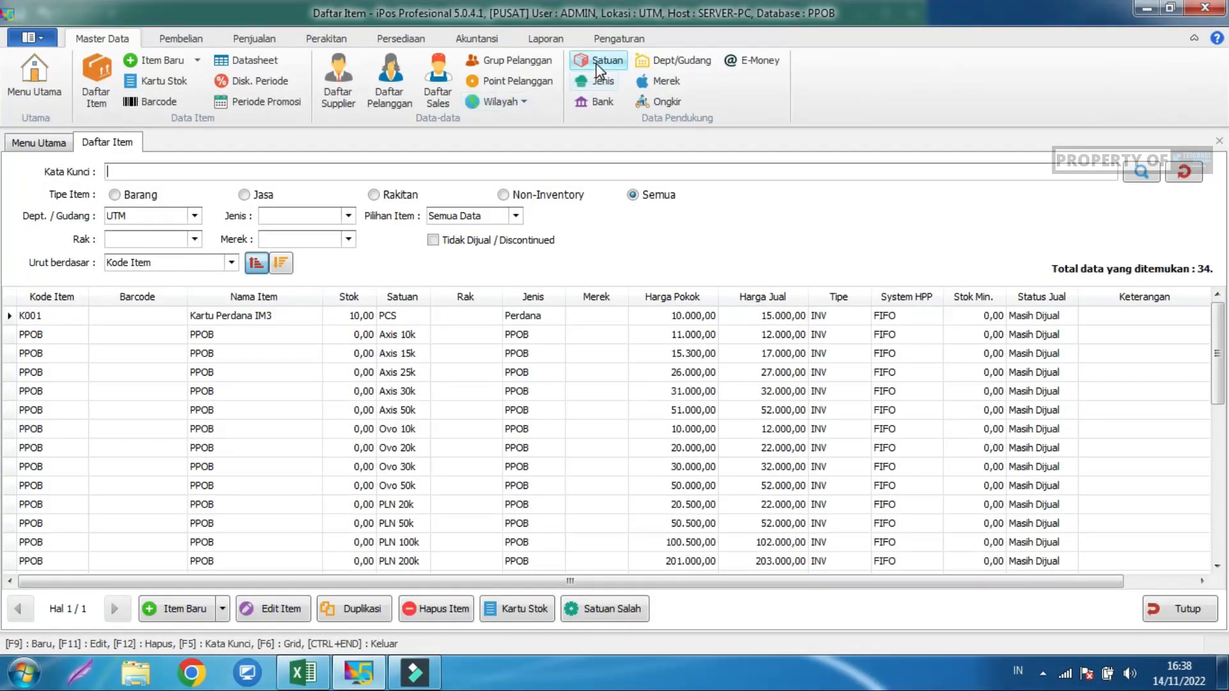
click(596, 63)
click(119, 197)
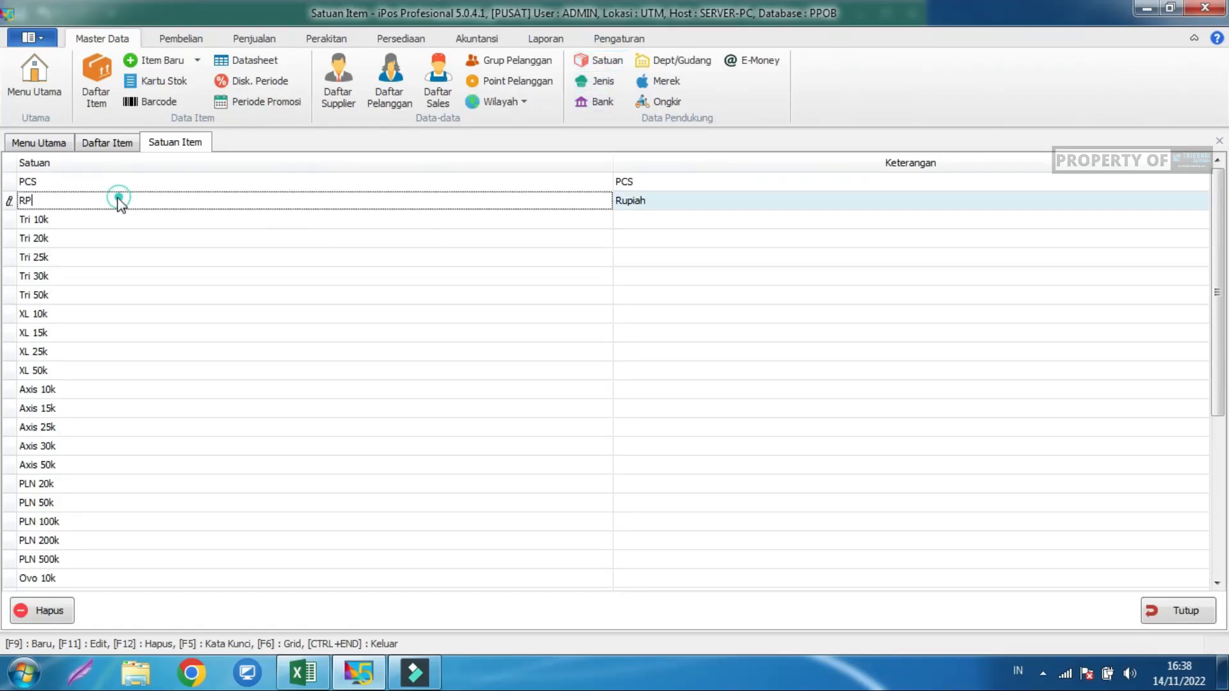
Examine the RP unit and the Tri 10k to Tri 30k denomination units in the unit list.
double_click(26, 201)
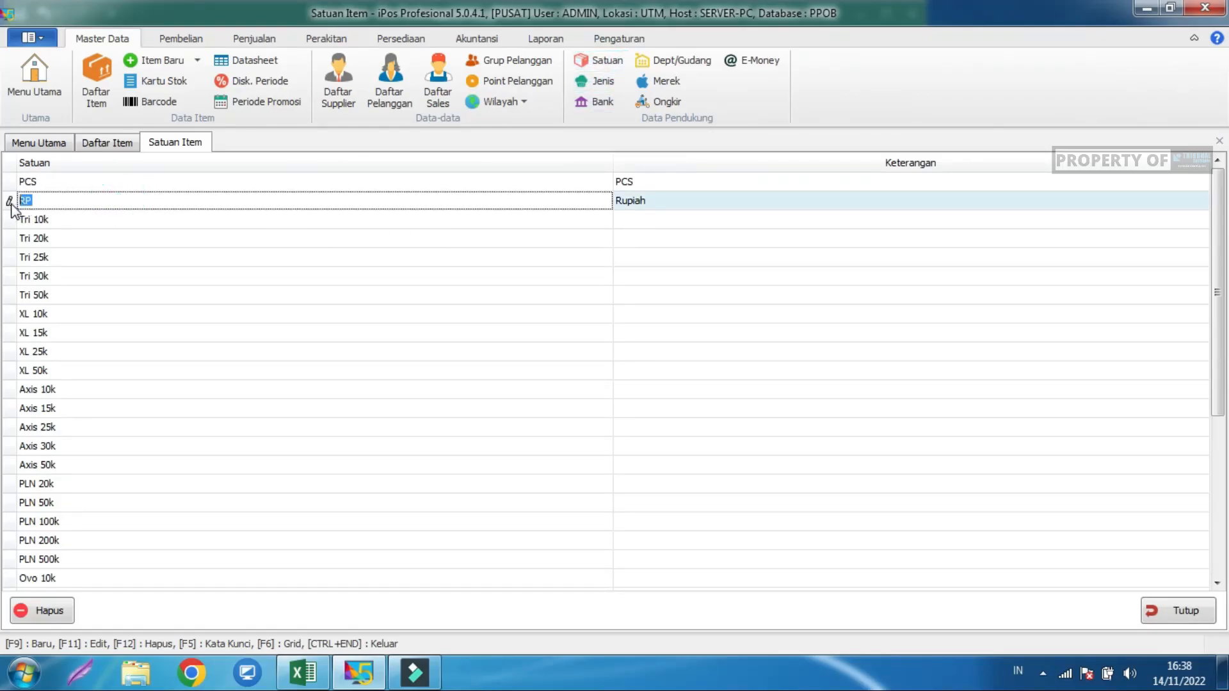
click(70, 221)
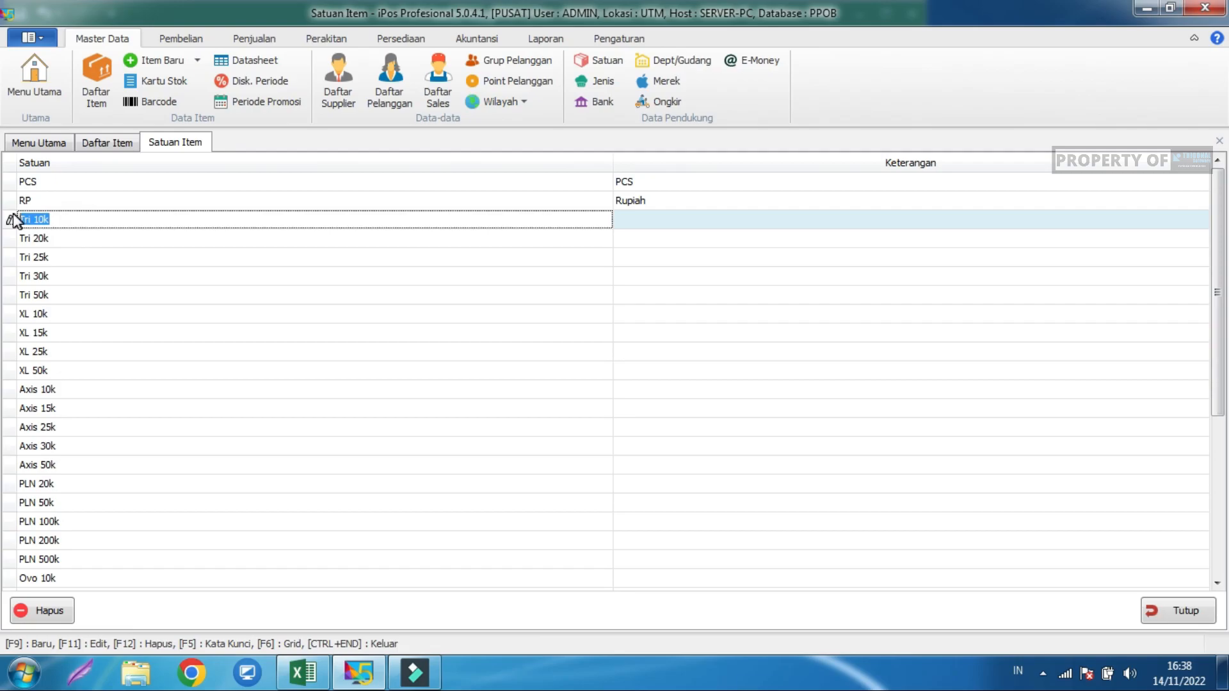
click(75, 239)
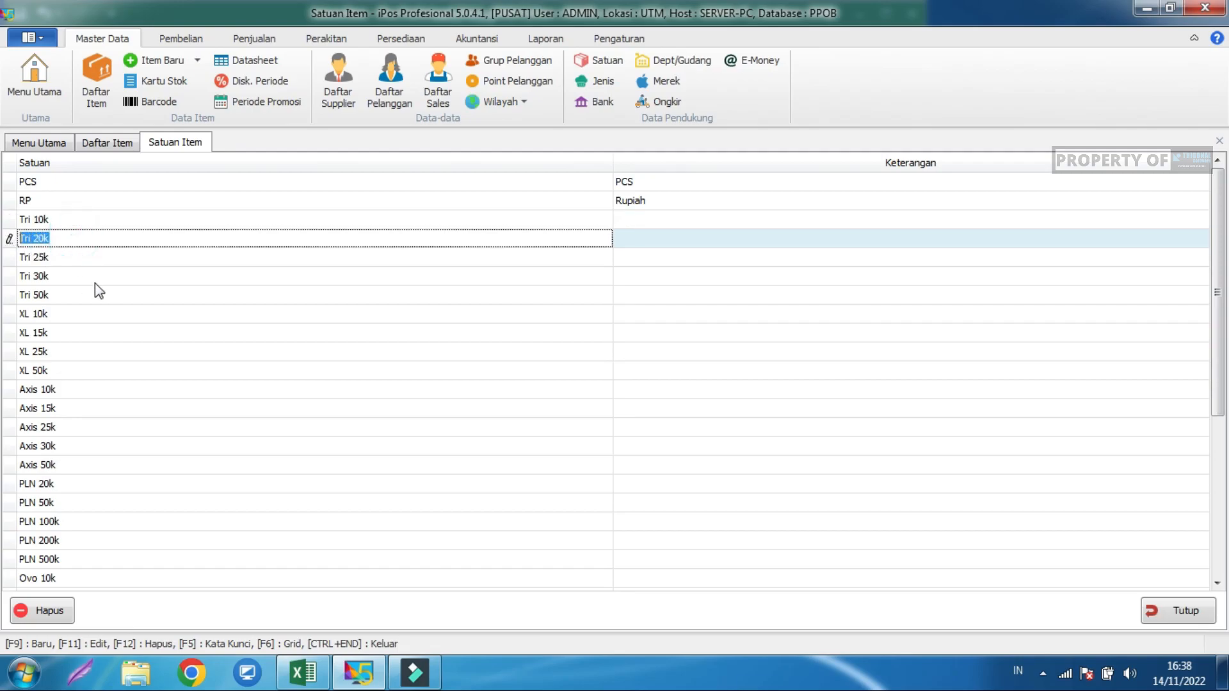
click(68, 259)
click(68, 277)
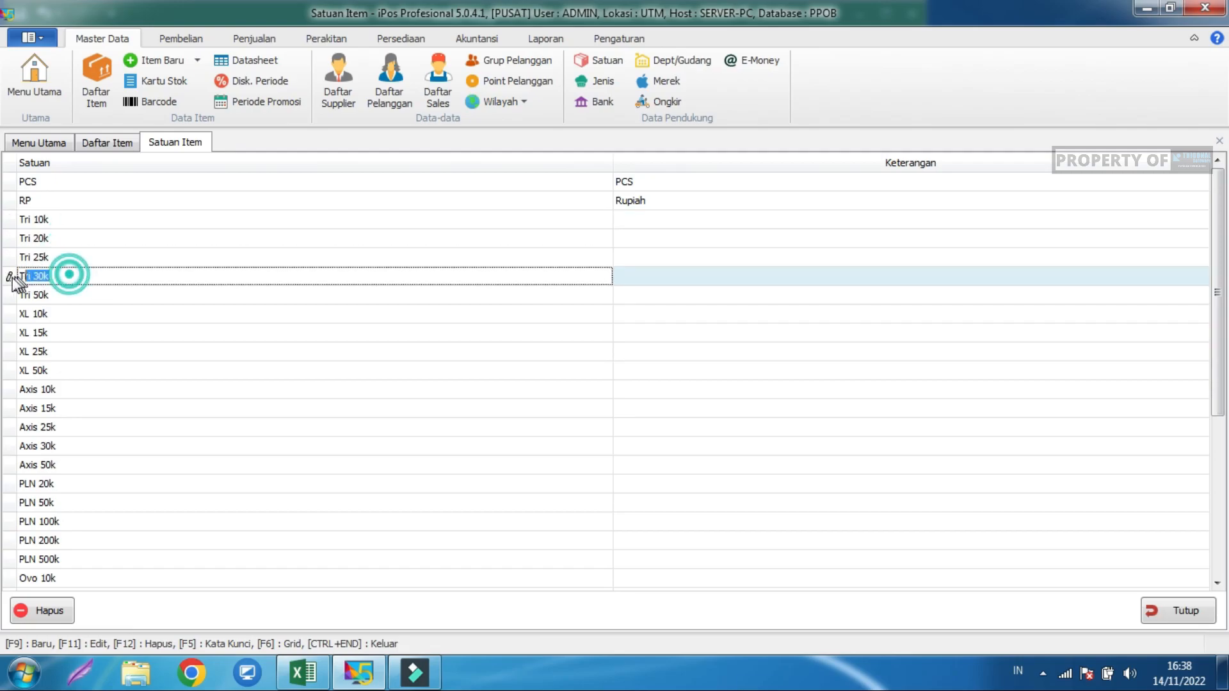
Close the unit list and open the PPOB item for editing from its Axis 10k row in the item list.
click(1162, 608)
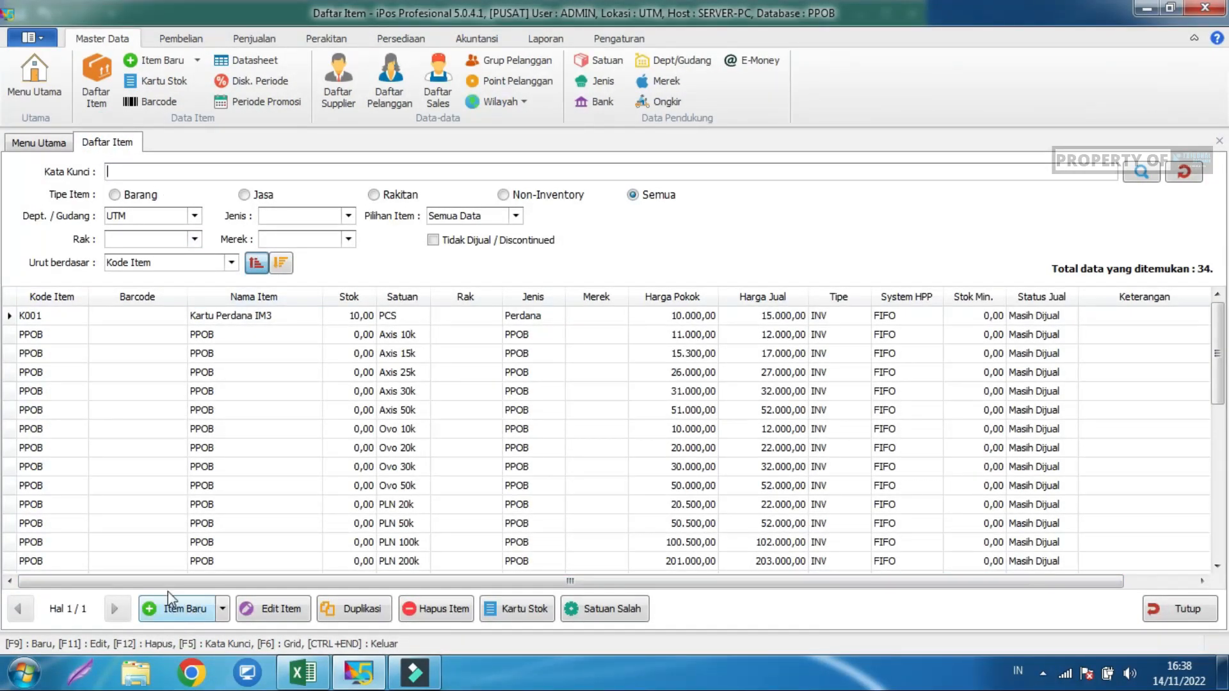
click(181, 331)
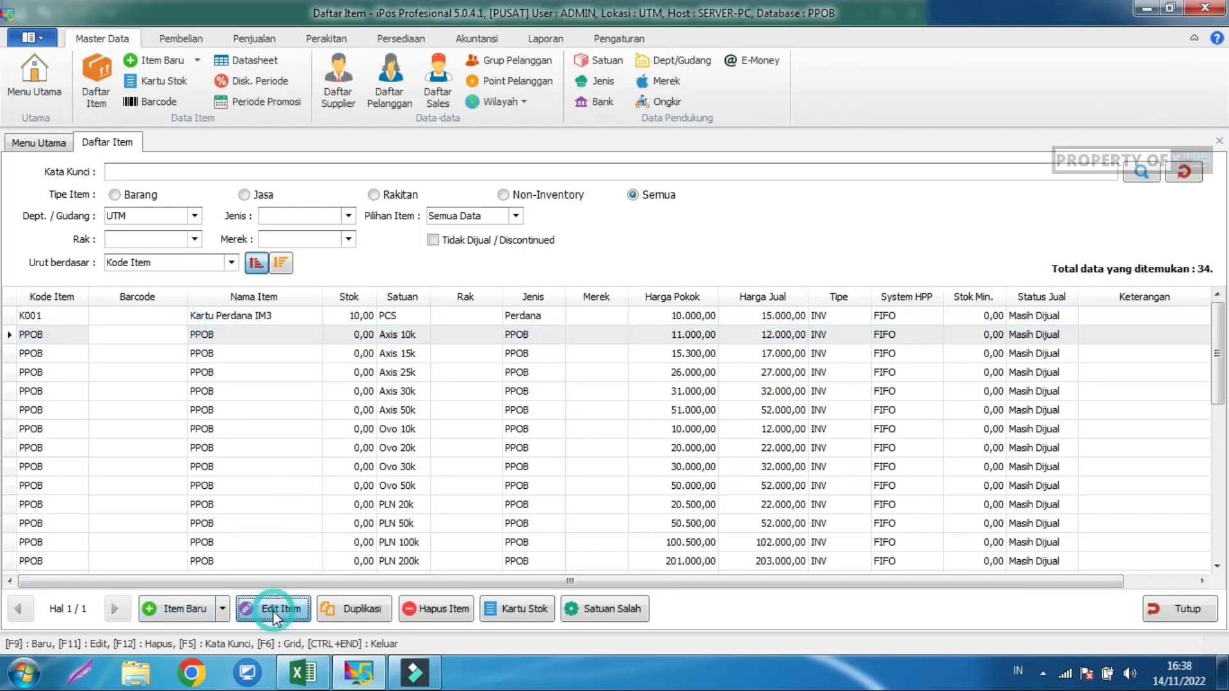
click(273, 610)
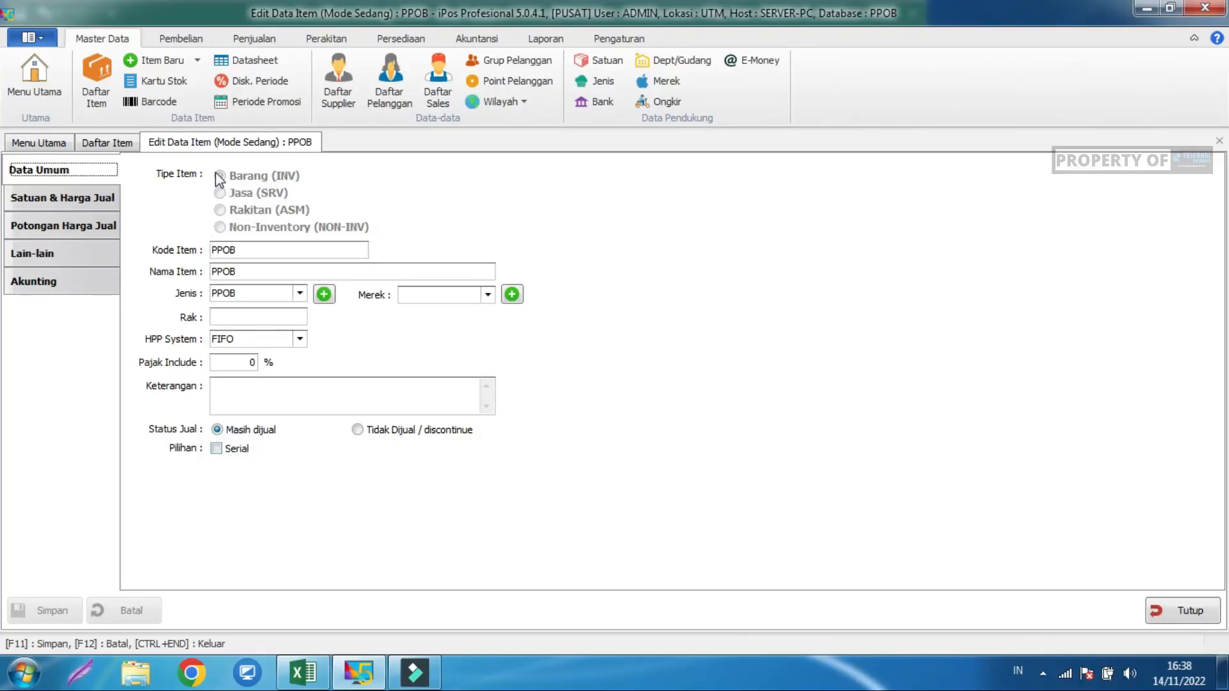
Review the PPOB item's general data: item code, item name, Jenis, Merek, Rak and Keterangan.
click(247, 250)
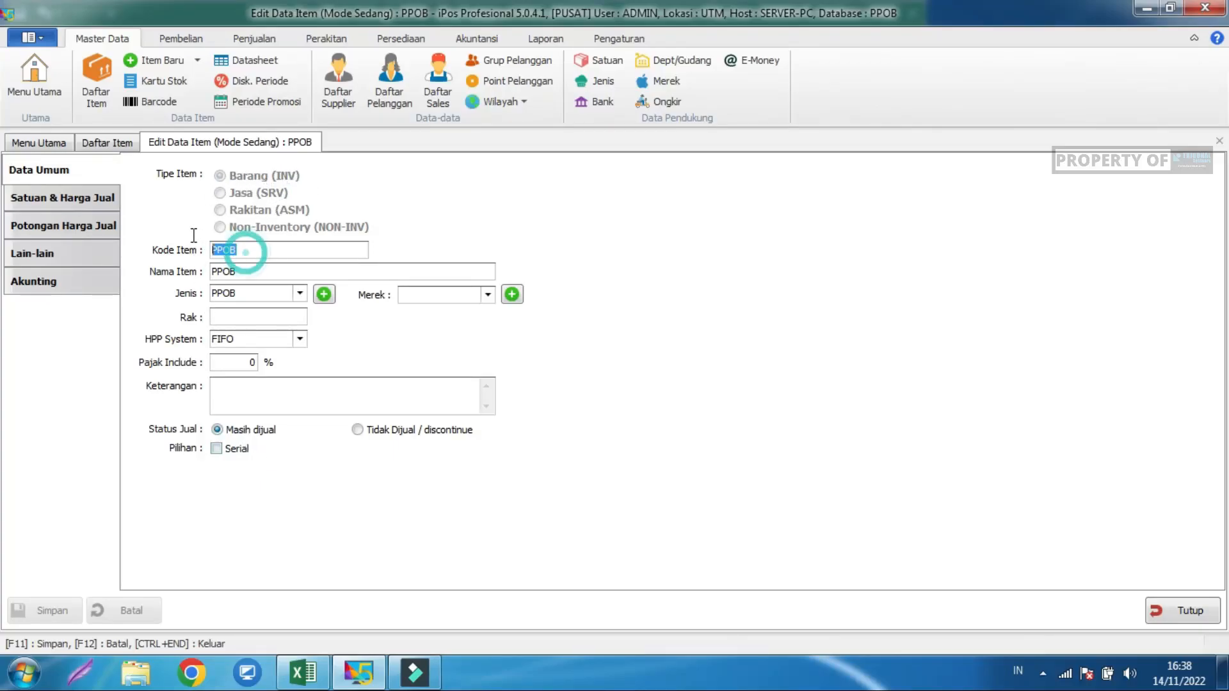
double_click(247, 271)
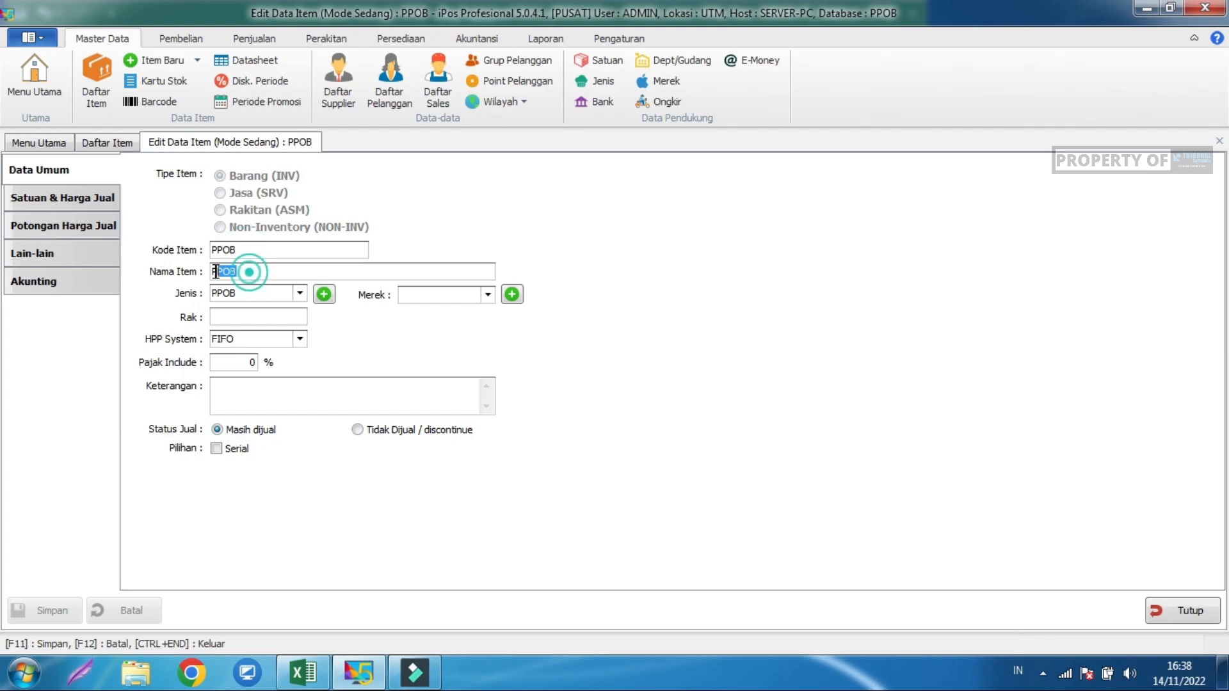
click(299, 294)
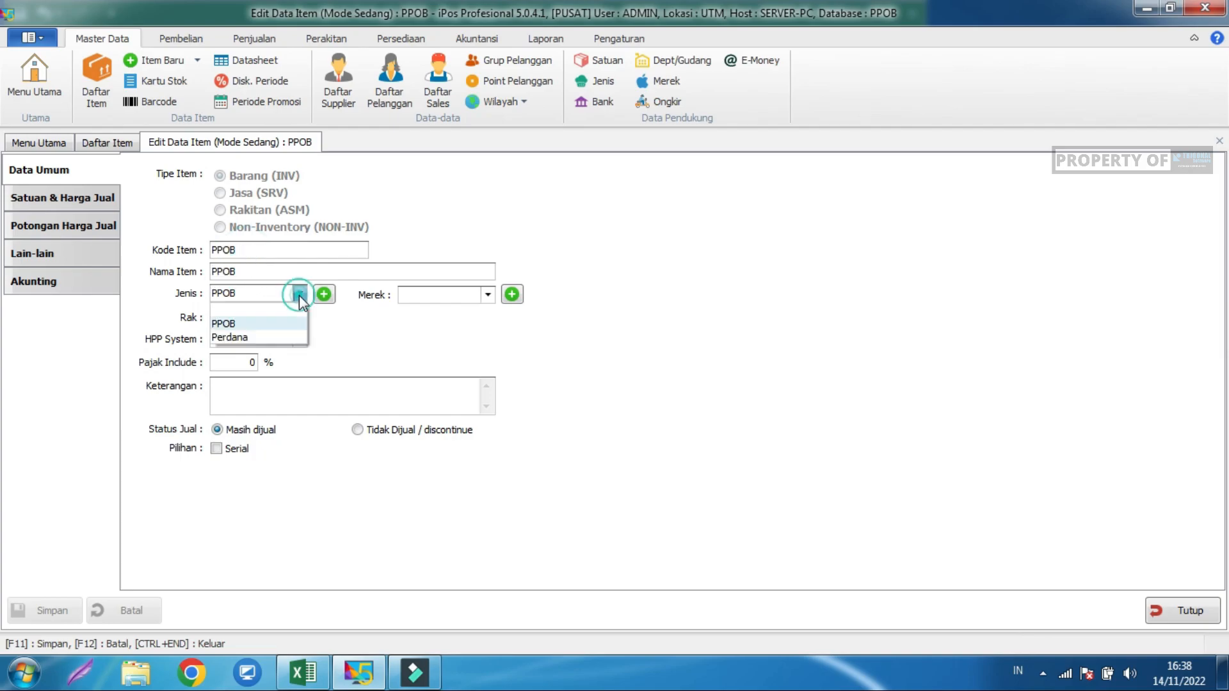
click(270, 338)
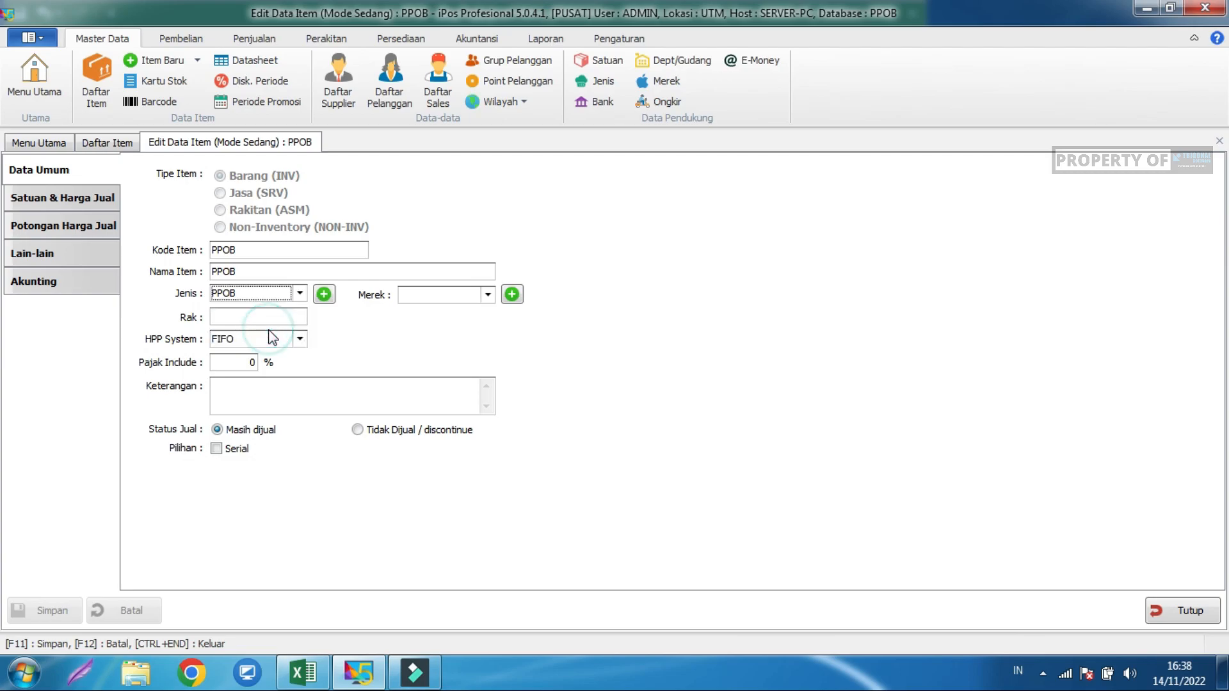
click(430, 302)
click(269, 317)
click(245, 395)
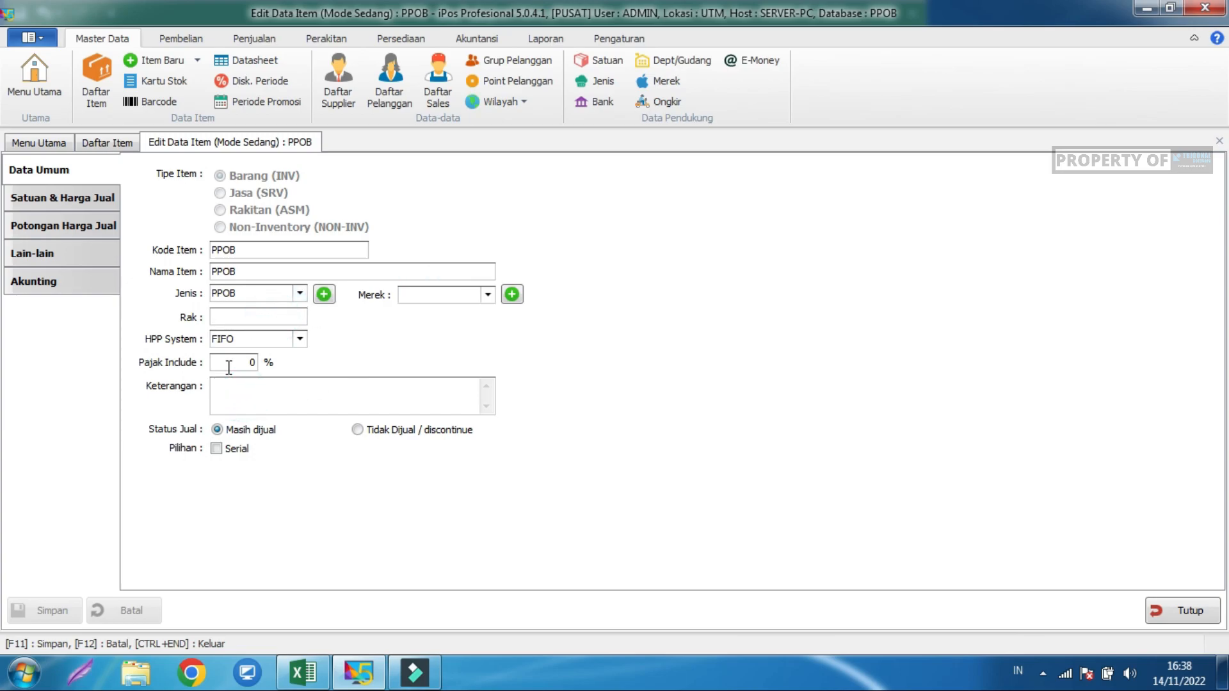
Show the item's units and selling prices, choose pricing by unit, pick RP in the base unit row and check its Harga Pokok.
click(51, 195)
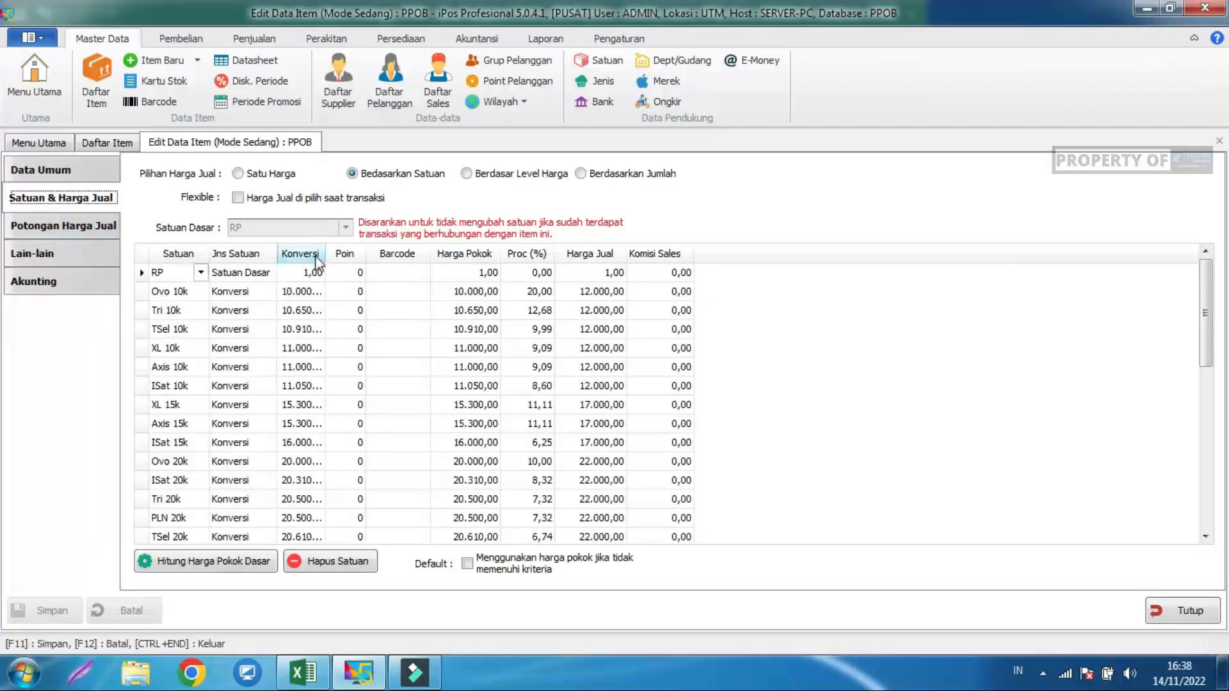
click(370, 176)
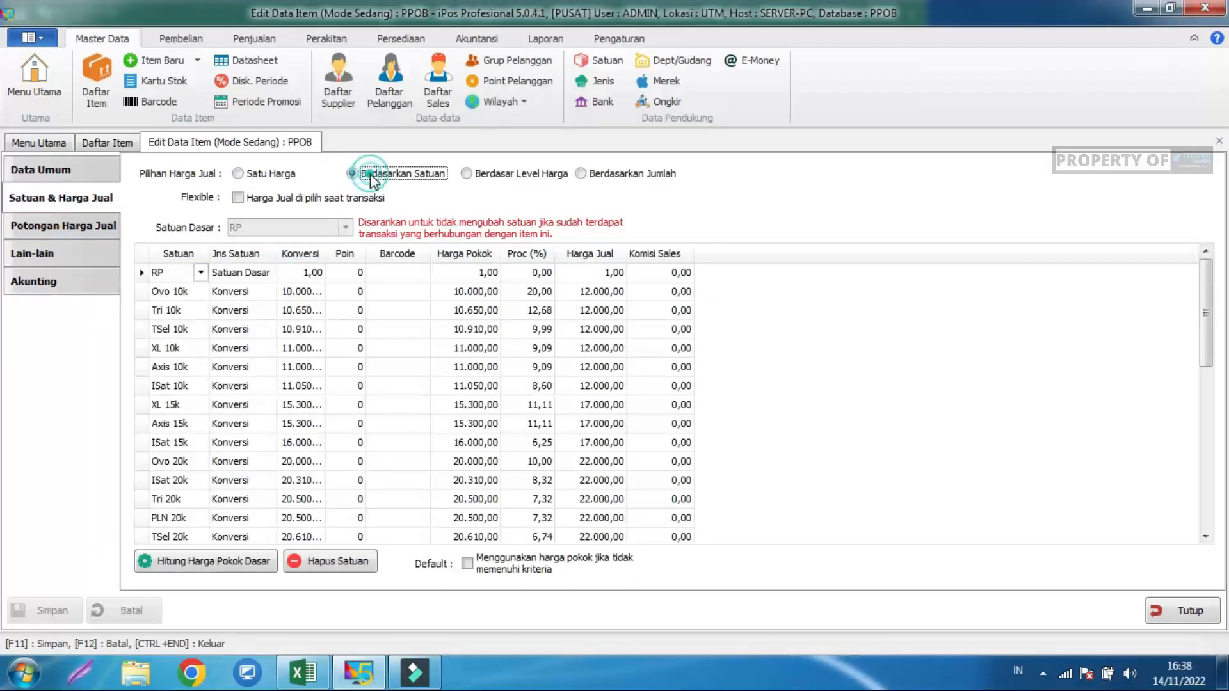
click(201, 274)
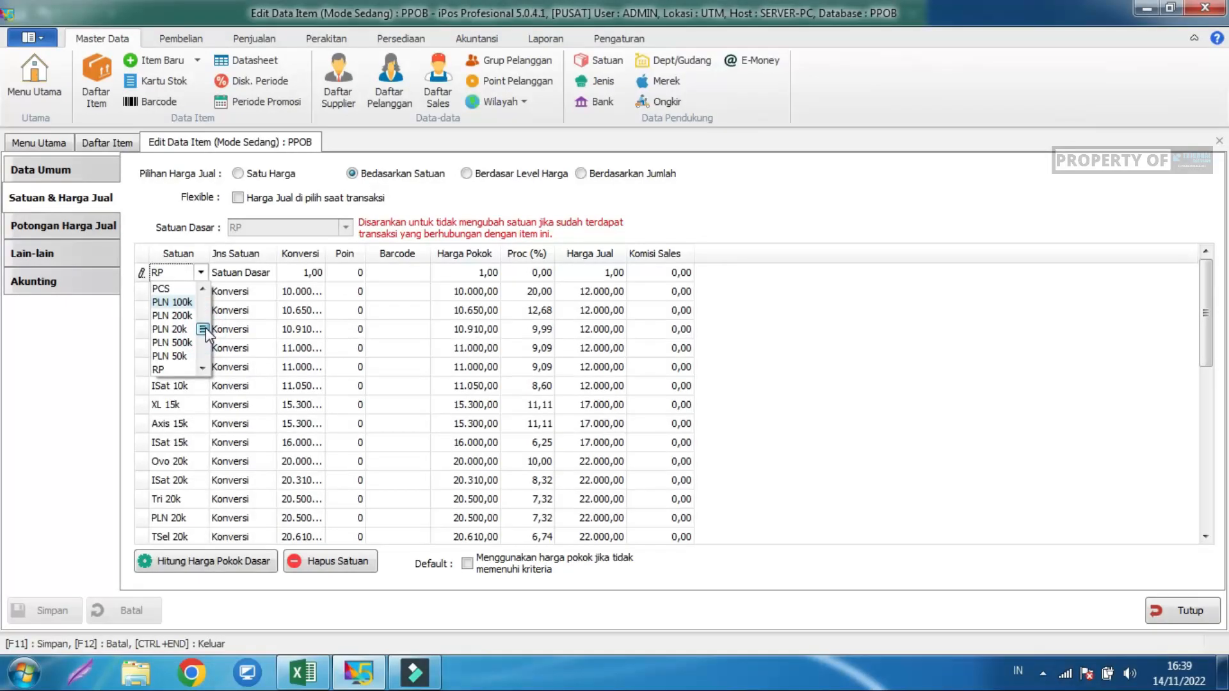
click(158, 369)
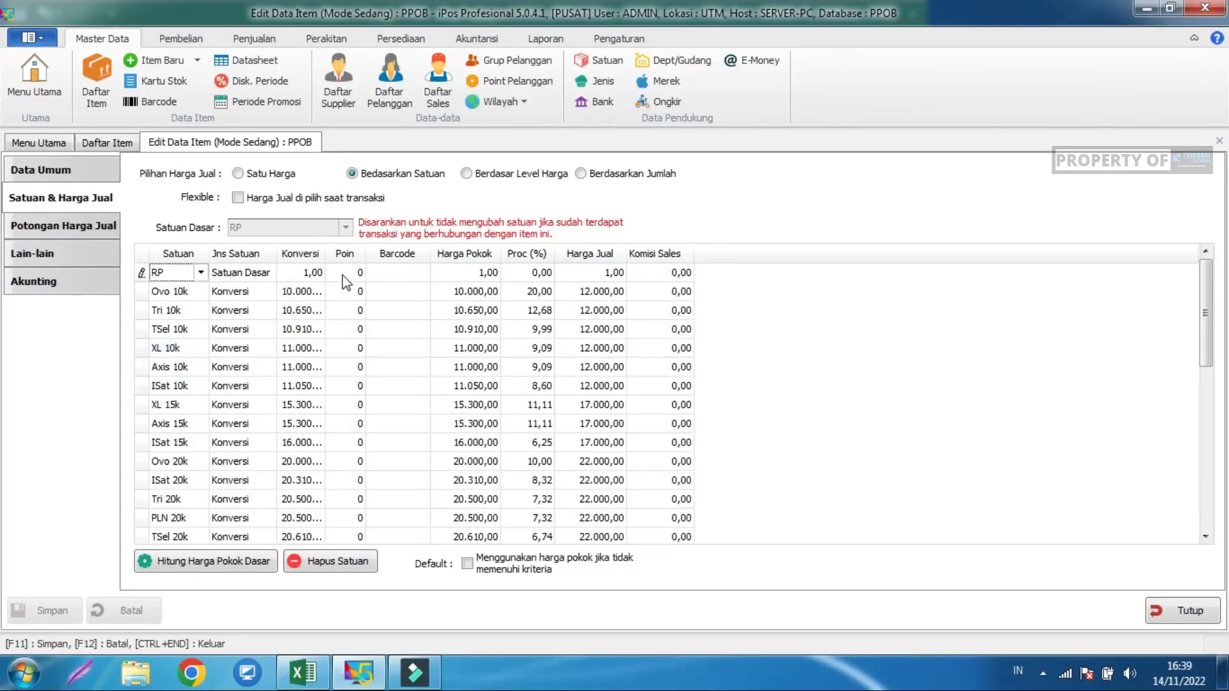
click(464, 275)
click(466, 274)
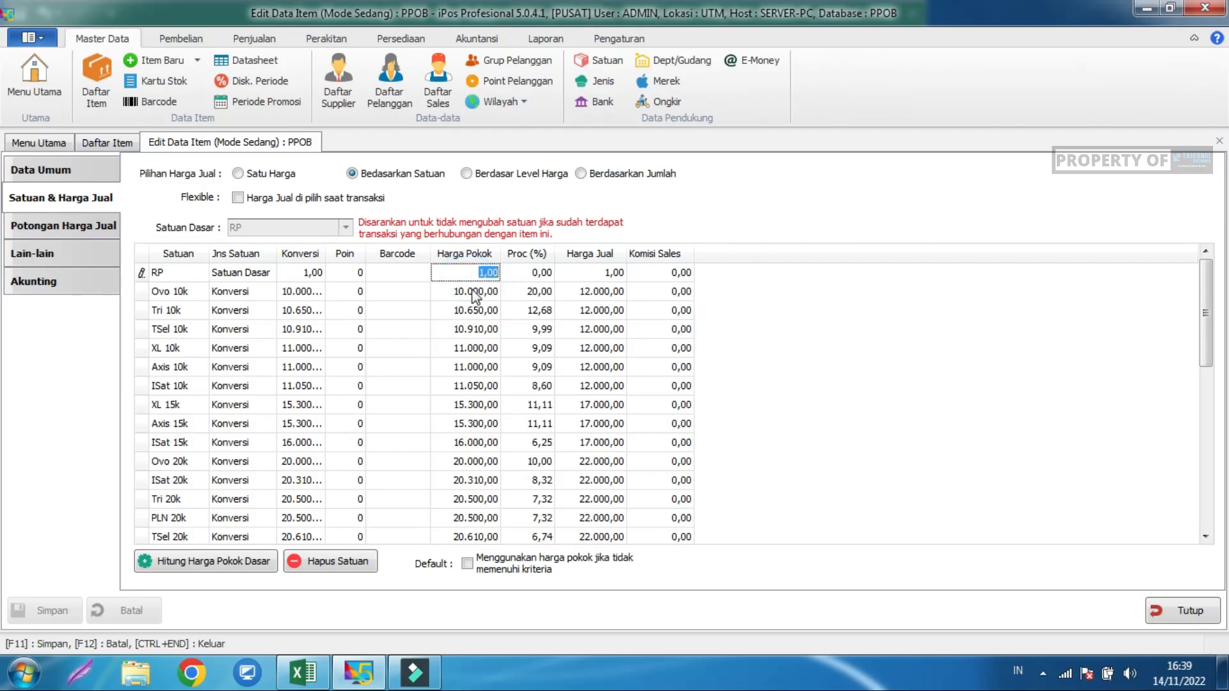
click(194, 293)
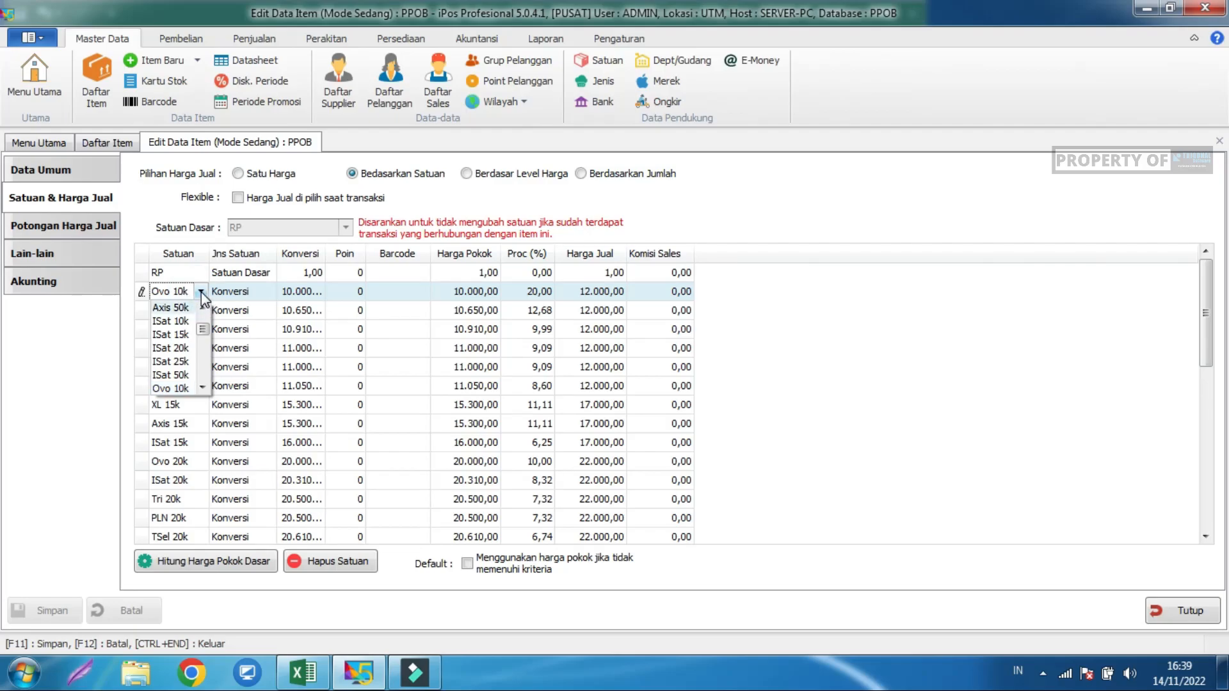
key(Tab)
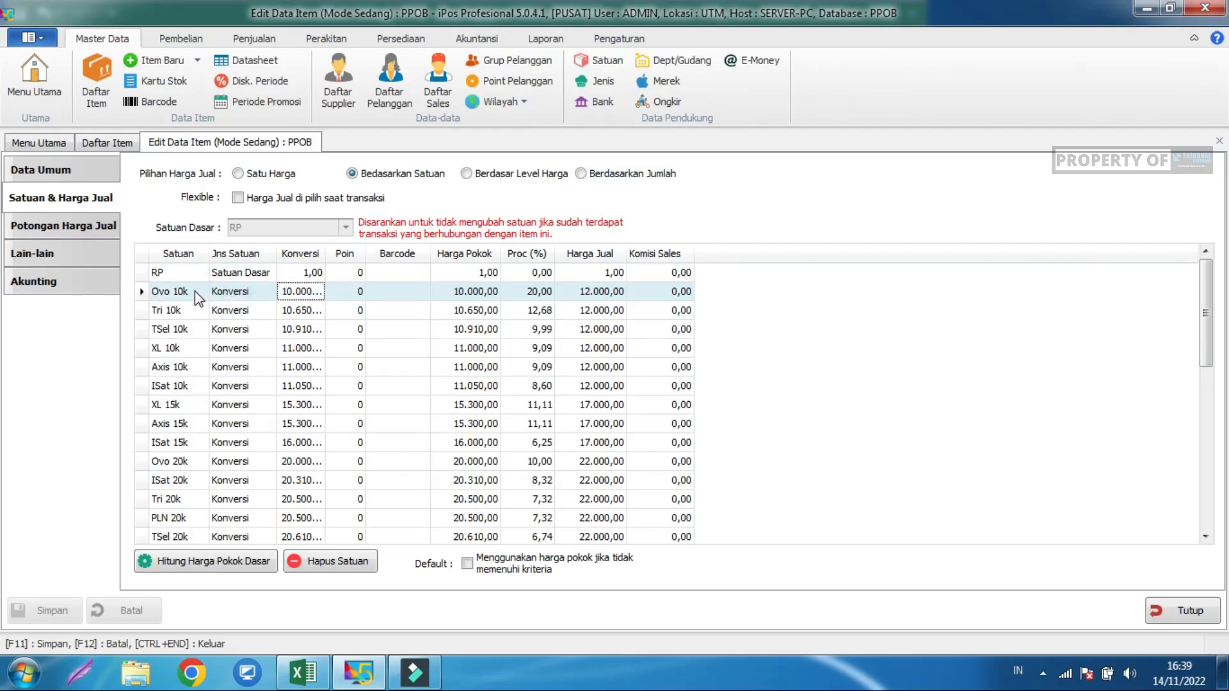
click(194, 291)
click(194, 291)
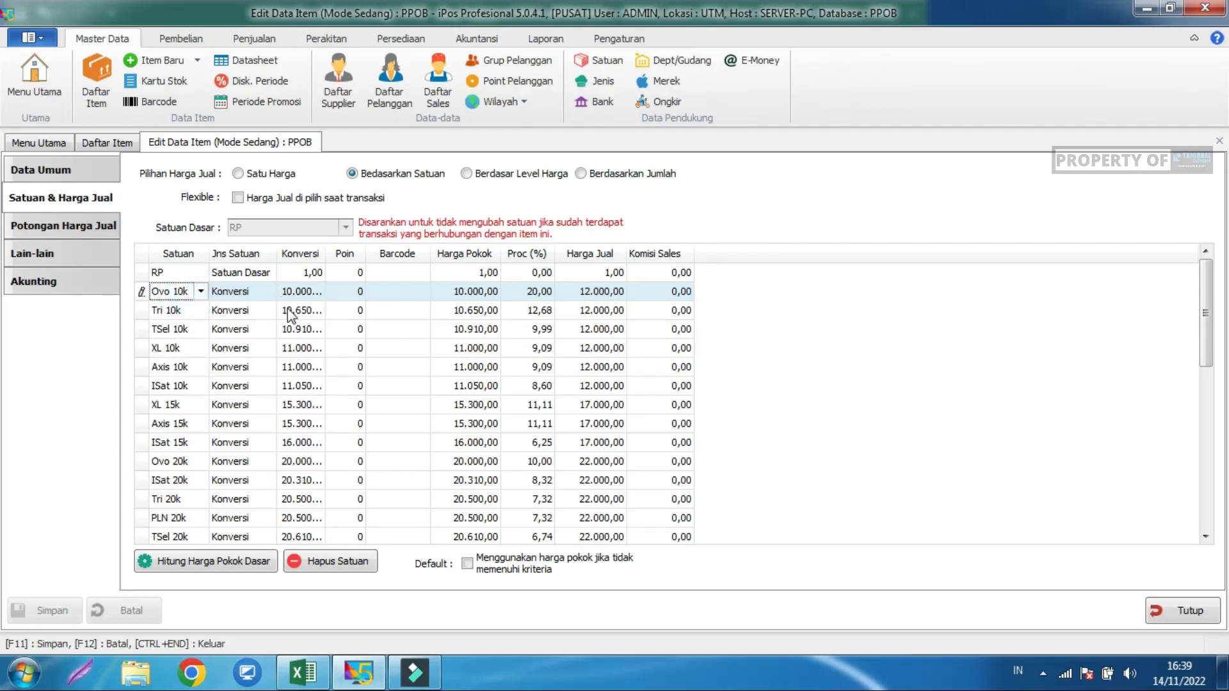
scroll(288, 313, up, 2)
scroll(283, 308, down, 1)
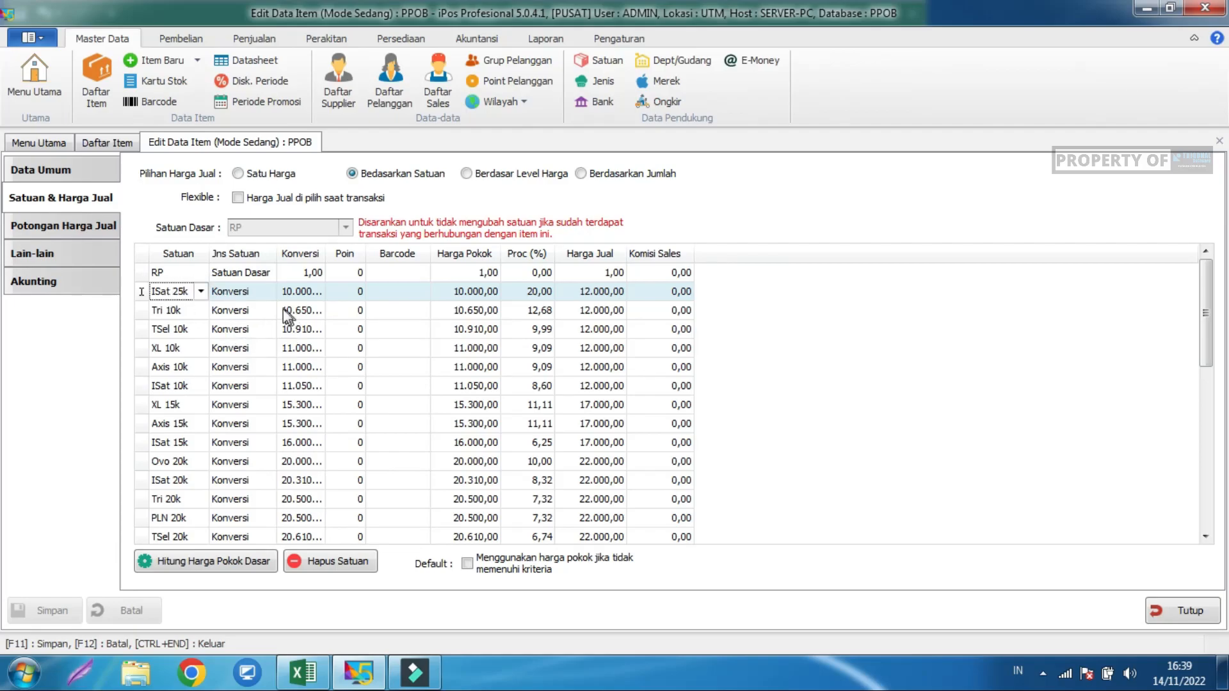
Set the unit of the first conversion row, directly below the RP base unit, to Ovo 10k.
click(201, 295)
scroll(177, 328, up, 2)
scroll(184, 334, down, 4)
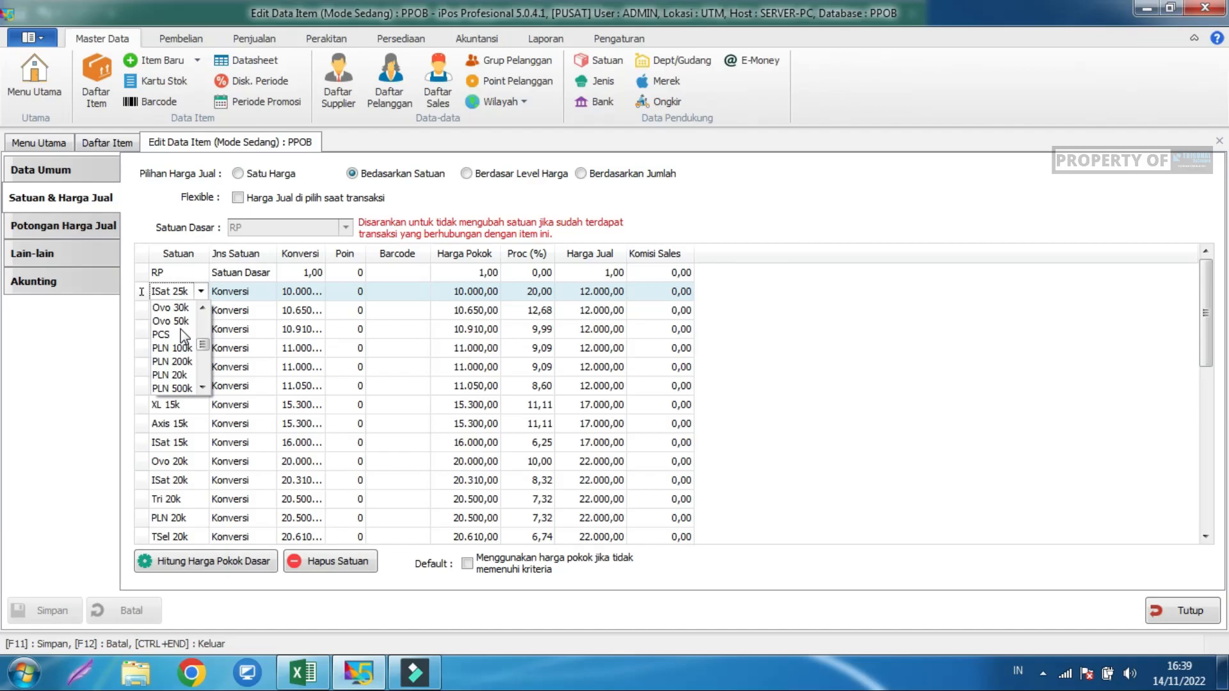
scroll(184, 334, up, 2)
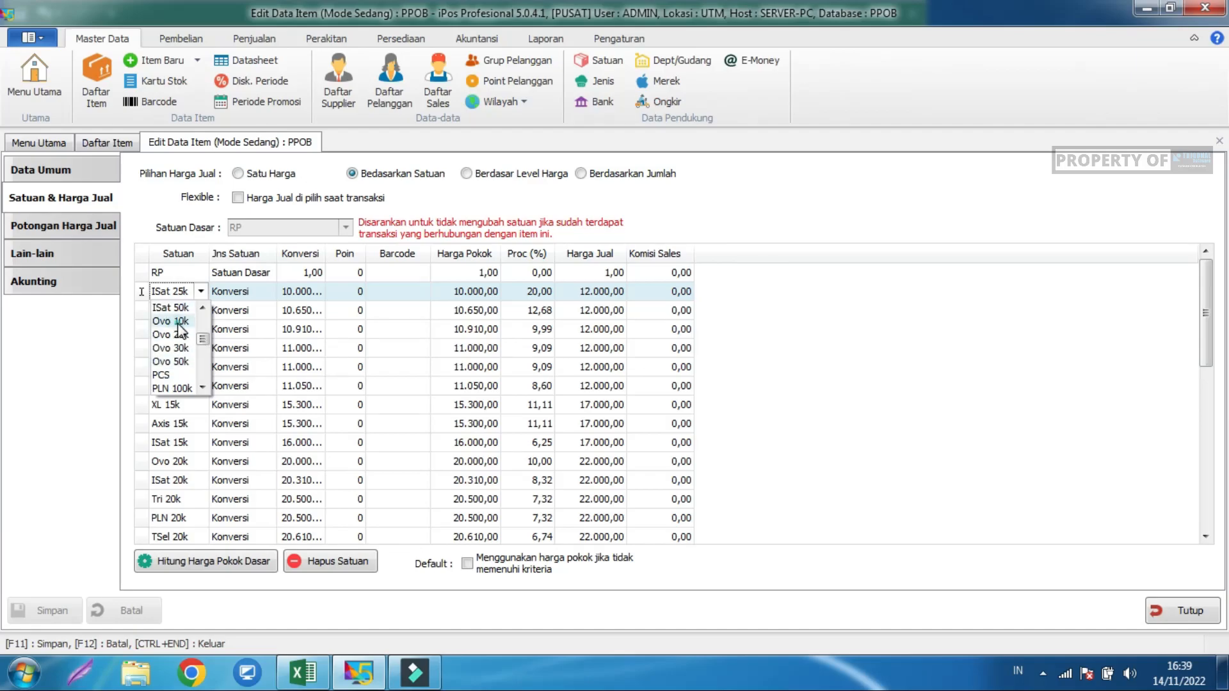
click(178, 321)
Examine the Konversi value and the Harga Pokok of the Ovo 10k row.
click(287, 292)
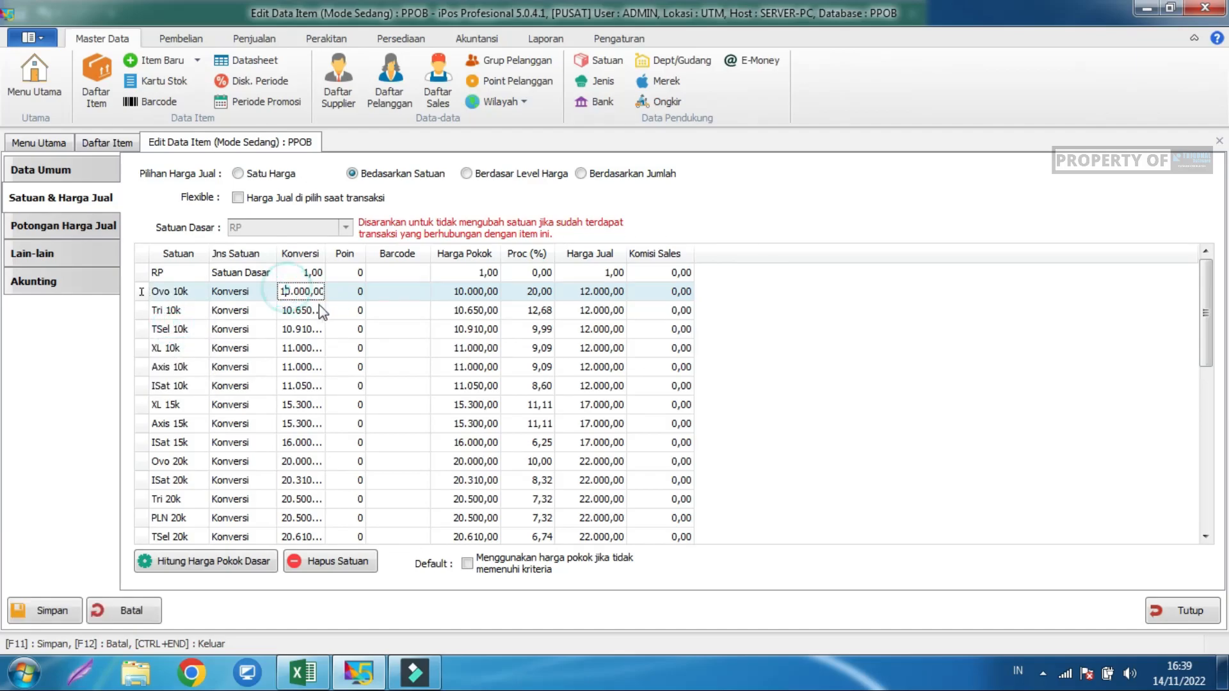
double_click(284, 291)
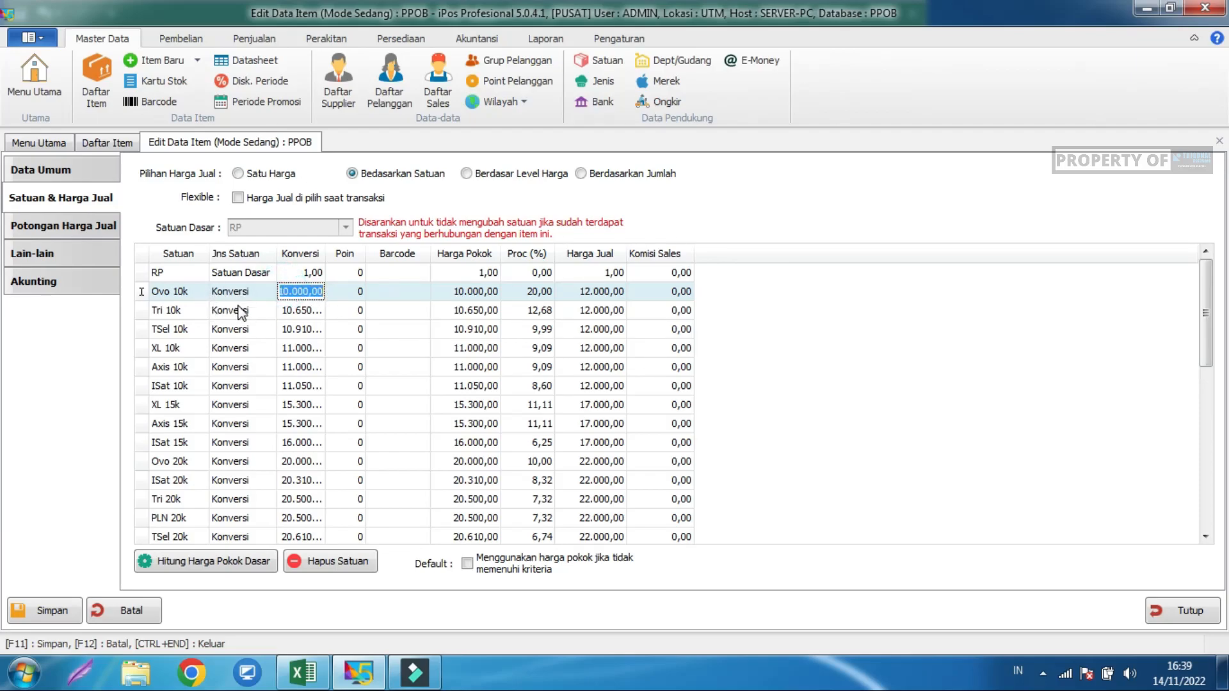
click(293, 291)
drag(283, 291, 339, 320)
click(284, 291)
click(457, 293)
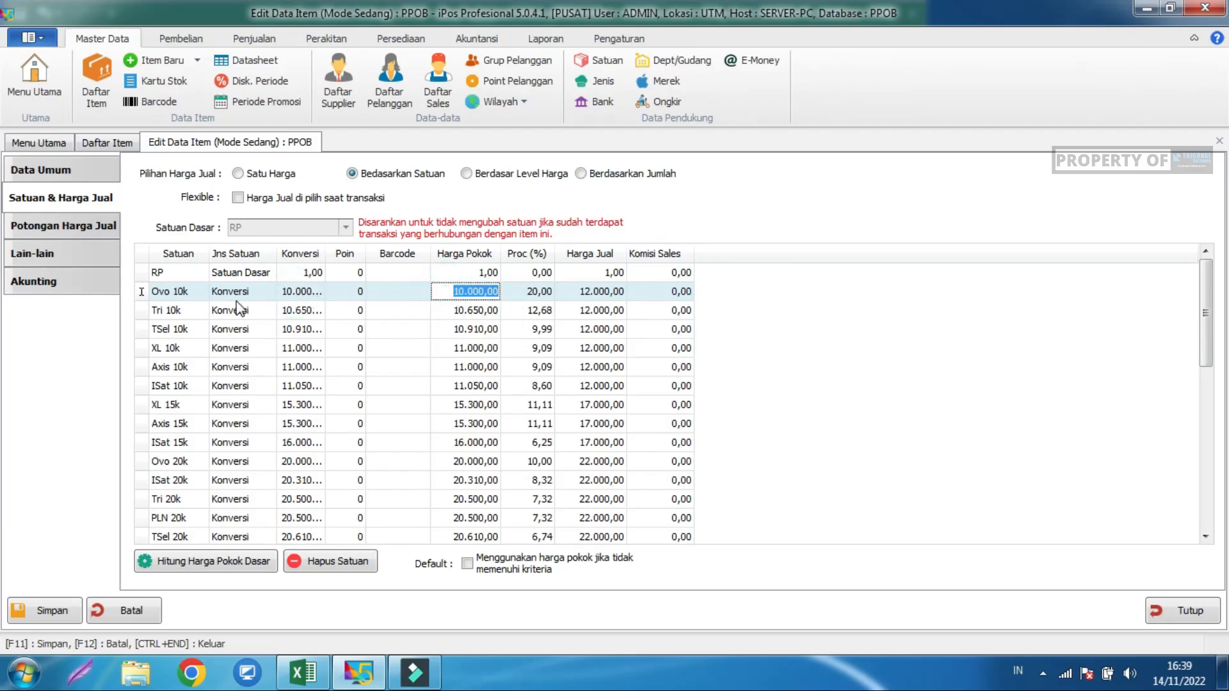
Widen the Konversi column to show its full values, and check the Tri 10k and TSel 10k rows' units and conversions.
click(190, 312)
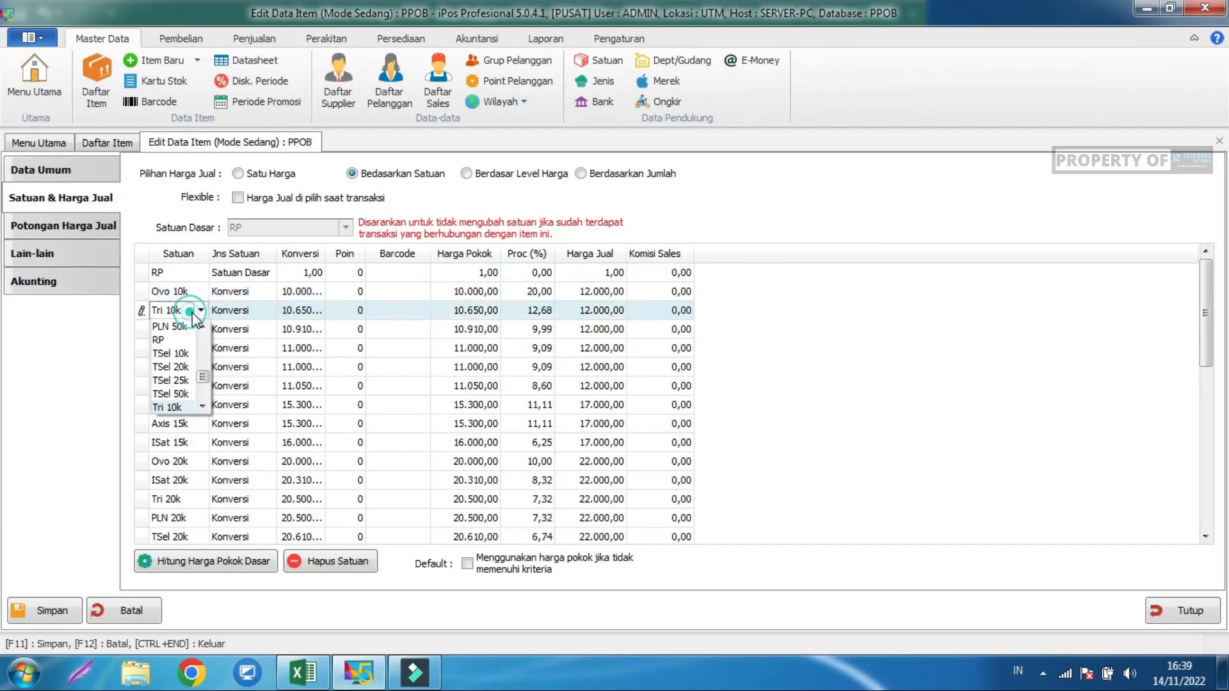
click(295, 312)
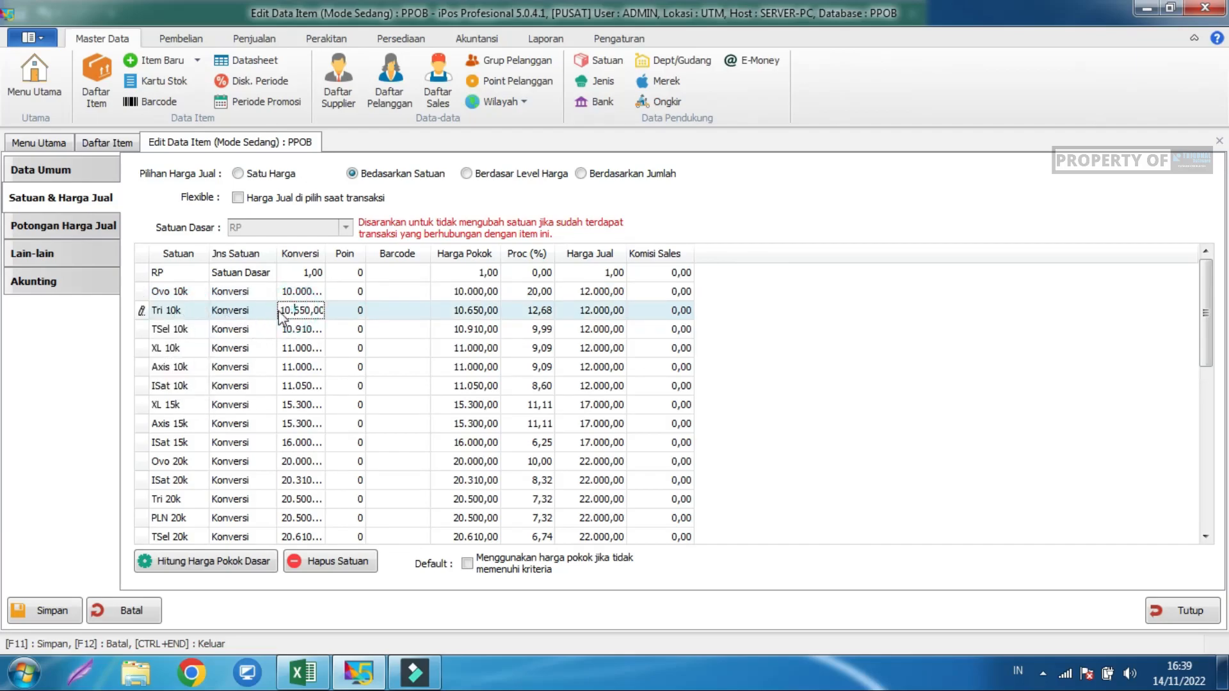
drag(281, 309, 330, 317)
click(325, 250)
double_click(325, 251)
click(300, 314)
drag(300, 314, 362, 318)
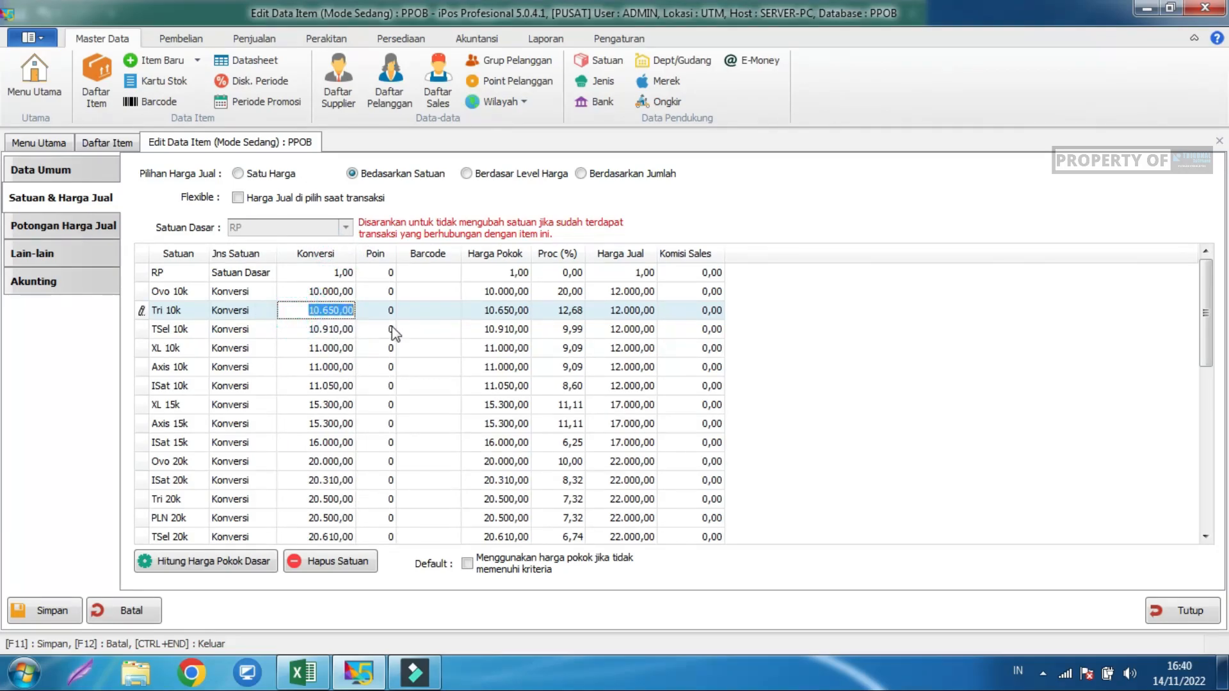
drag(476, 311, 535, 325)
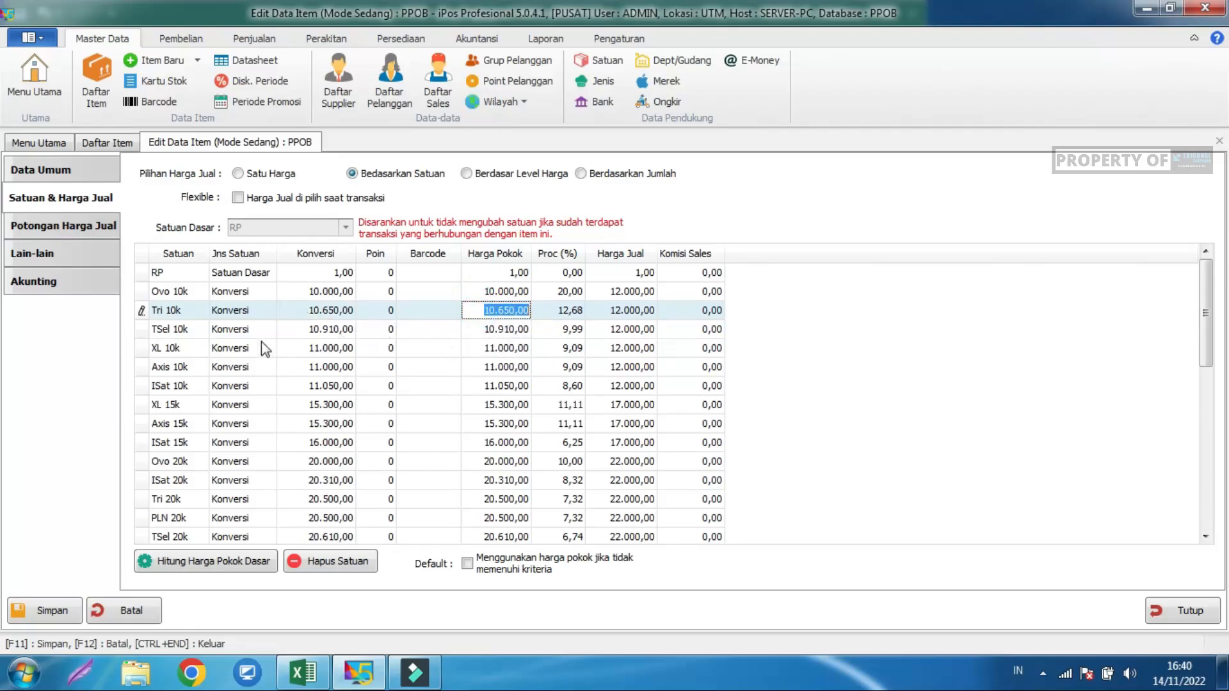
click(192, 329)
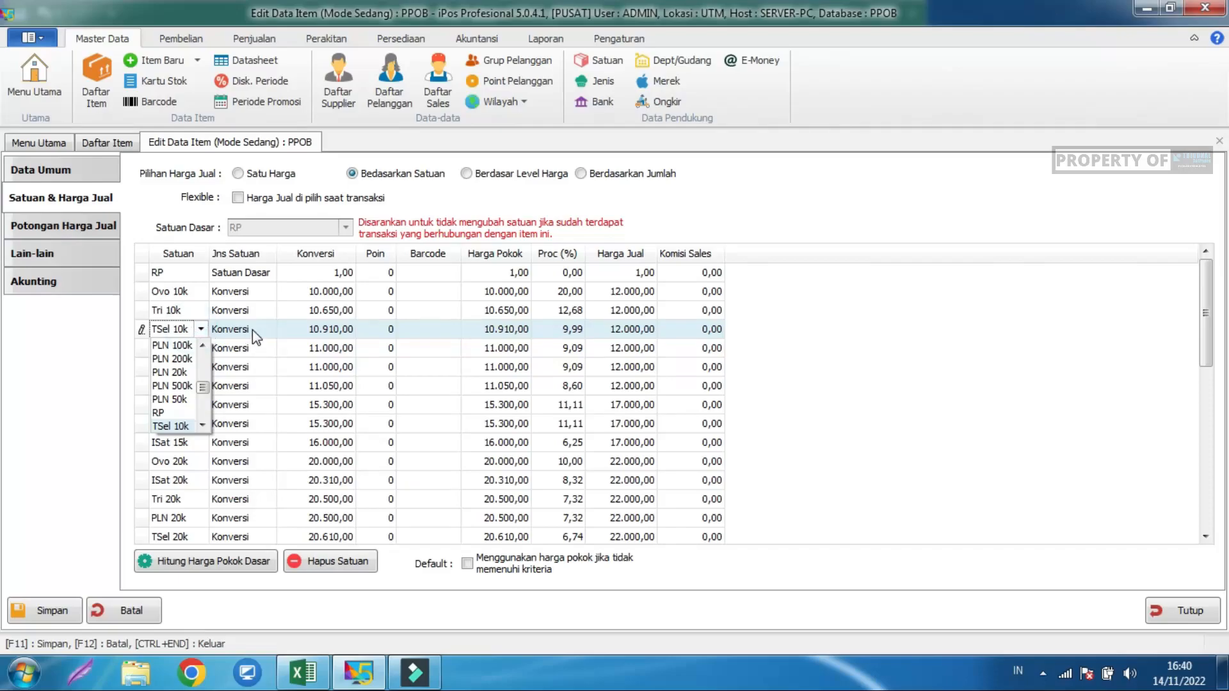
click(314, 330)
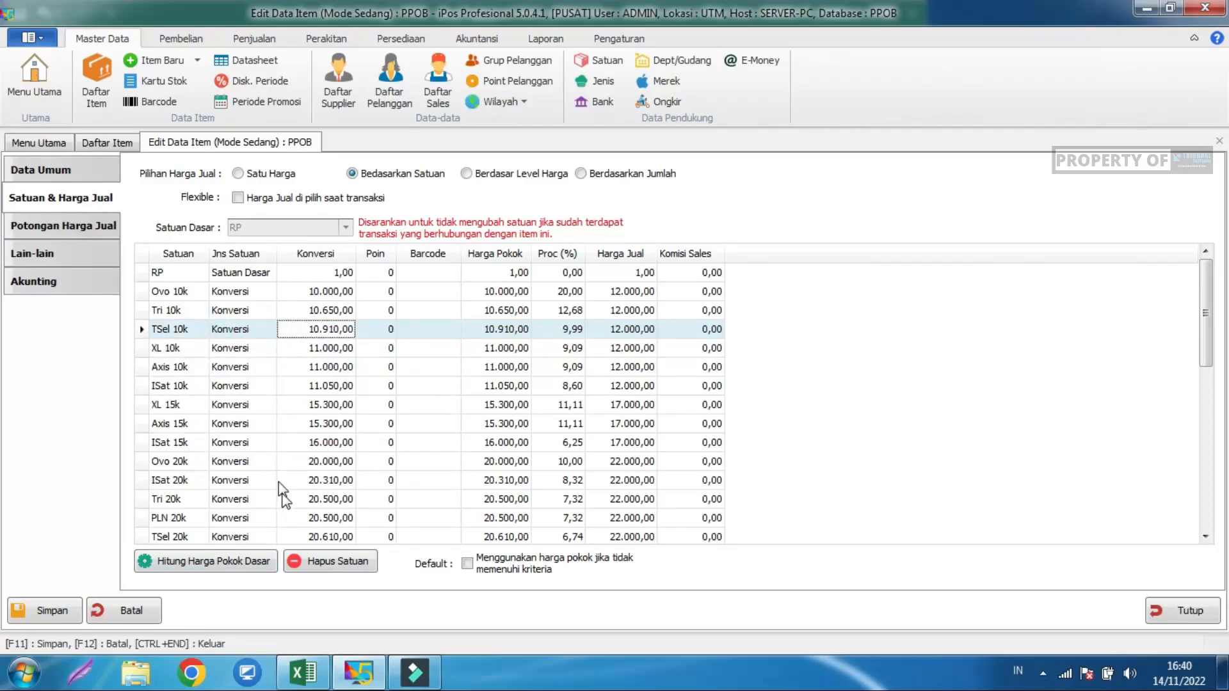
Switch to the PPOB workbook in Excel, check the TSel 25k item and its Harga Modal, and return to the item form in iPos.
click(288, 683)
click(131, 313)
click(121, 276)
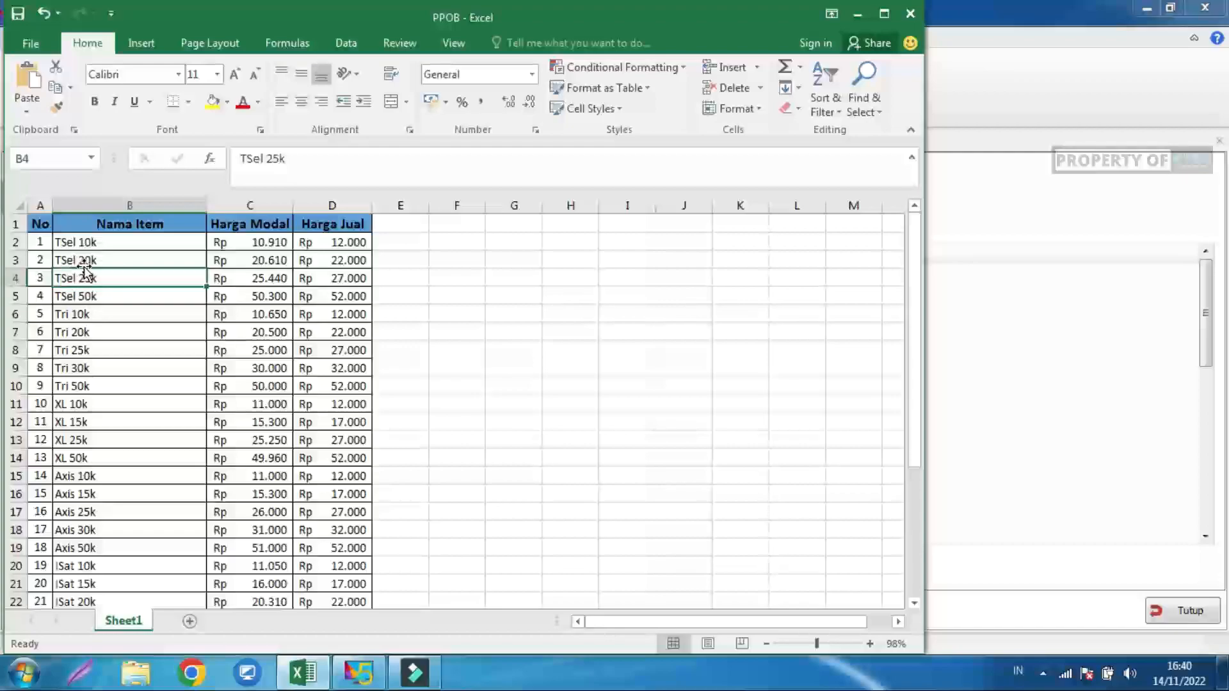
click(235, 283)
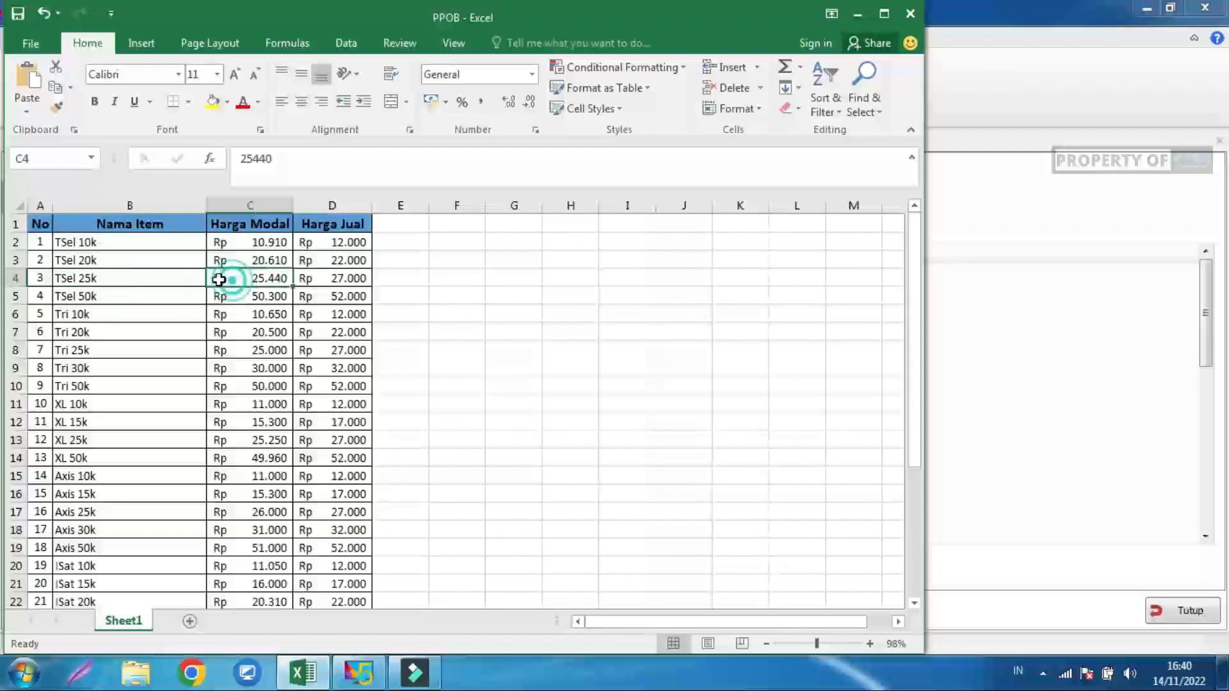
click(359, 671)
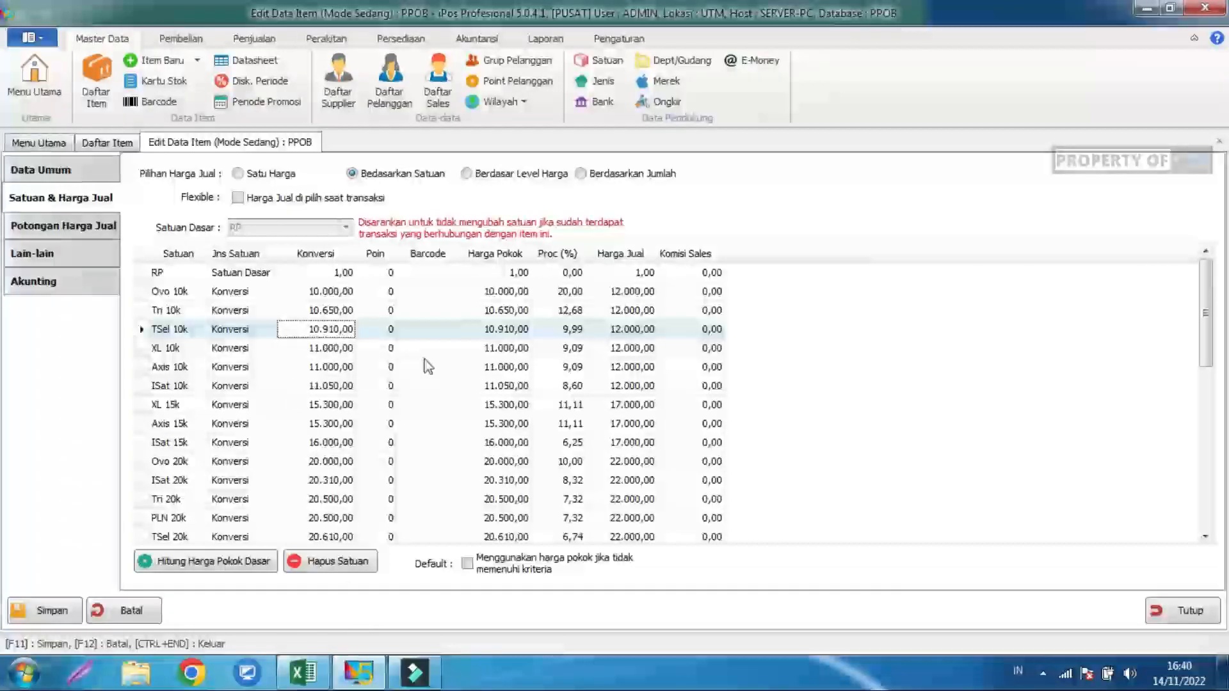
Compare the Harga Pokok and Harga Jual of the TSel 10k row, and review the remaining unit rows down to PLN 500k.
click(506, 329)
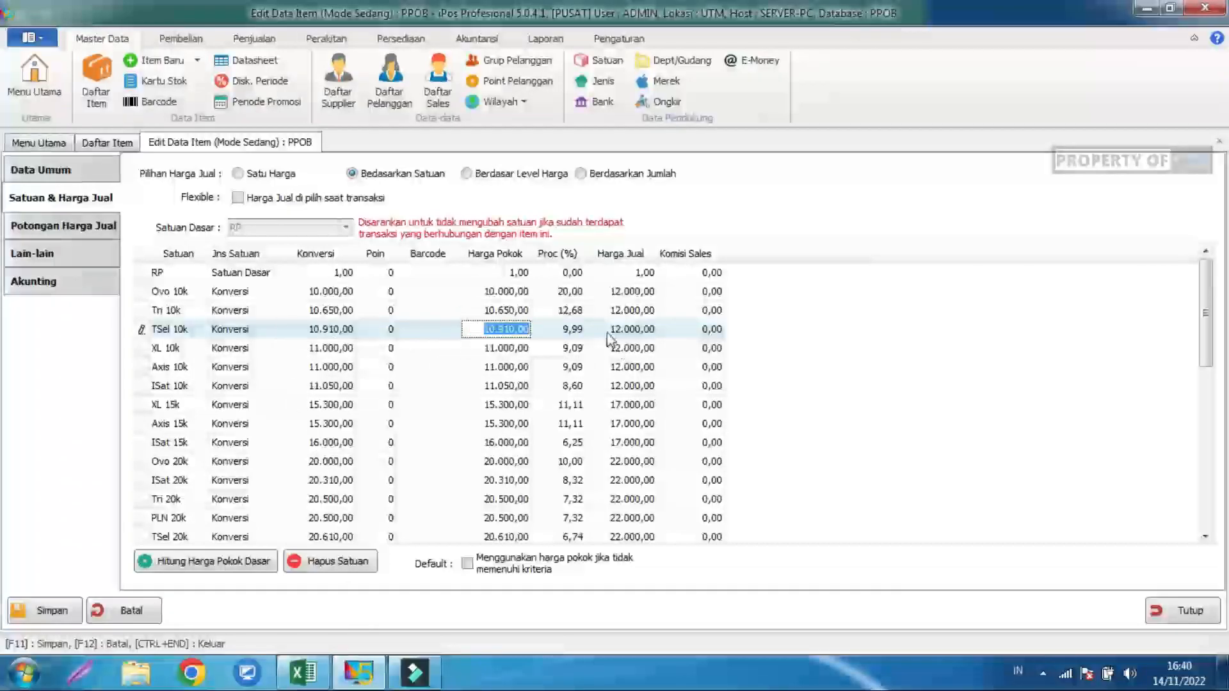
click(597, 329)
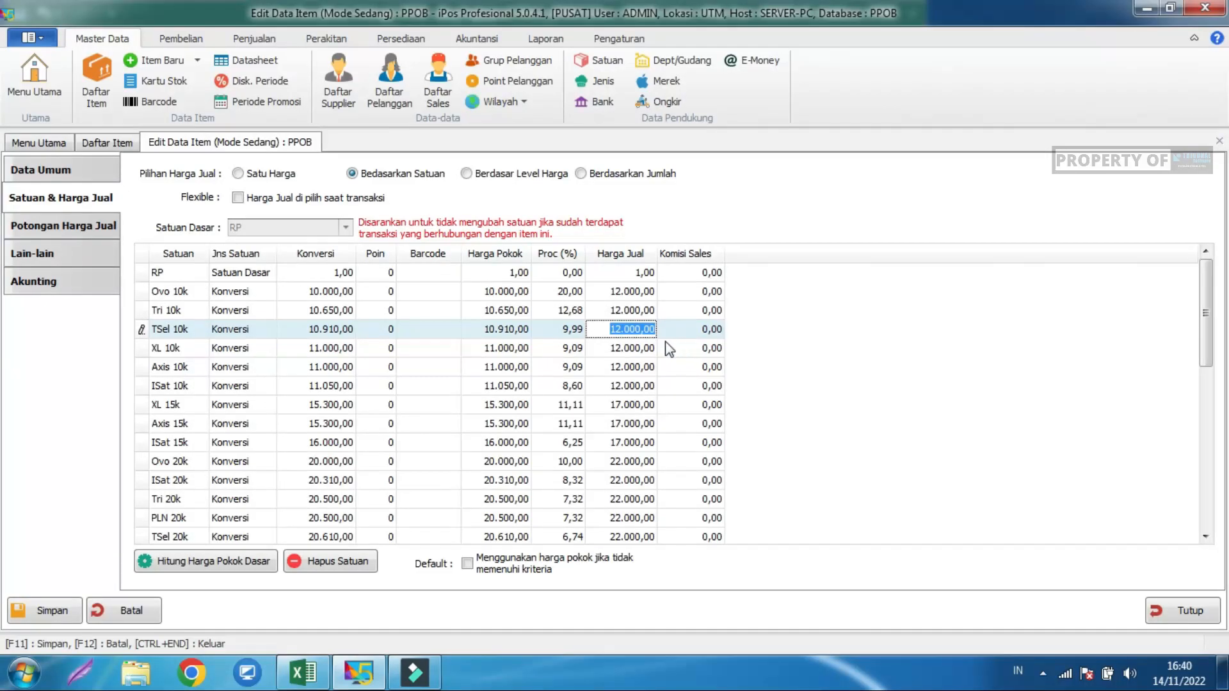
click(481, 330)
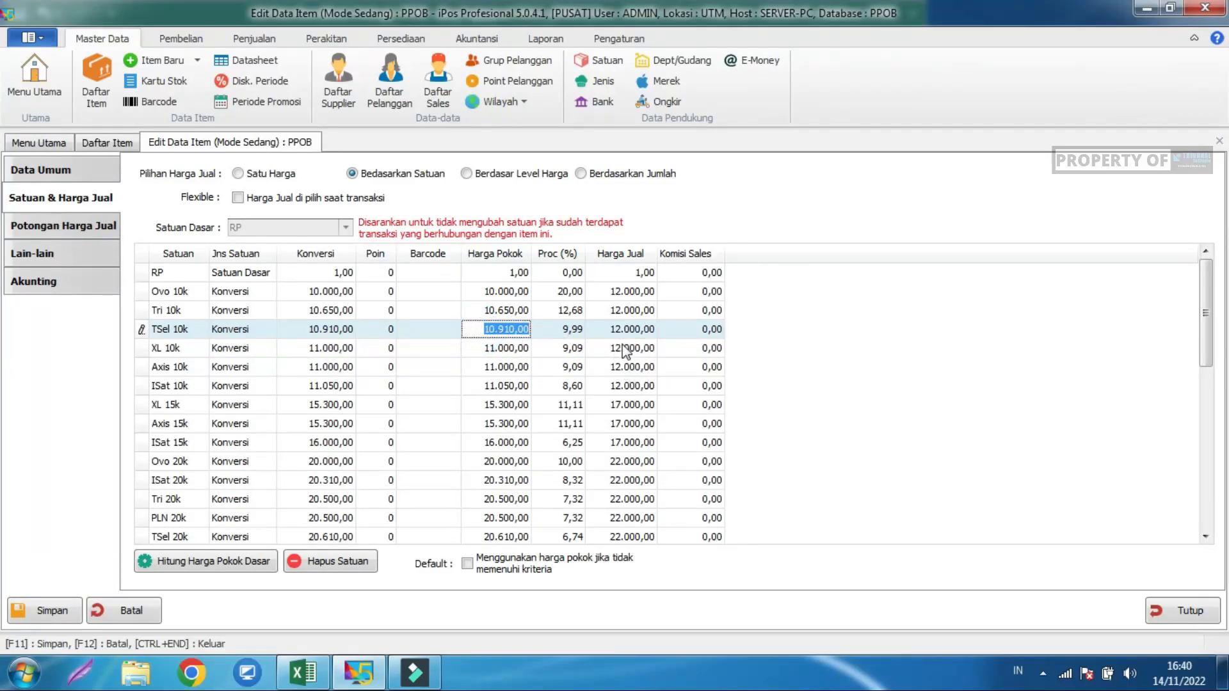
click(603, 328)
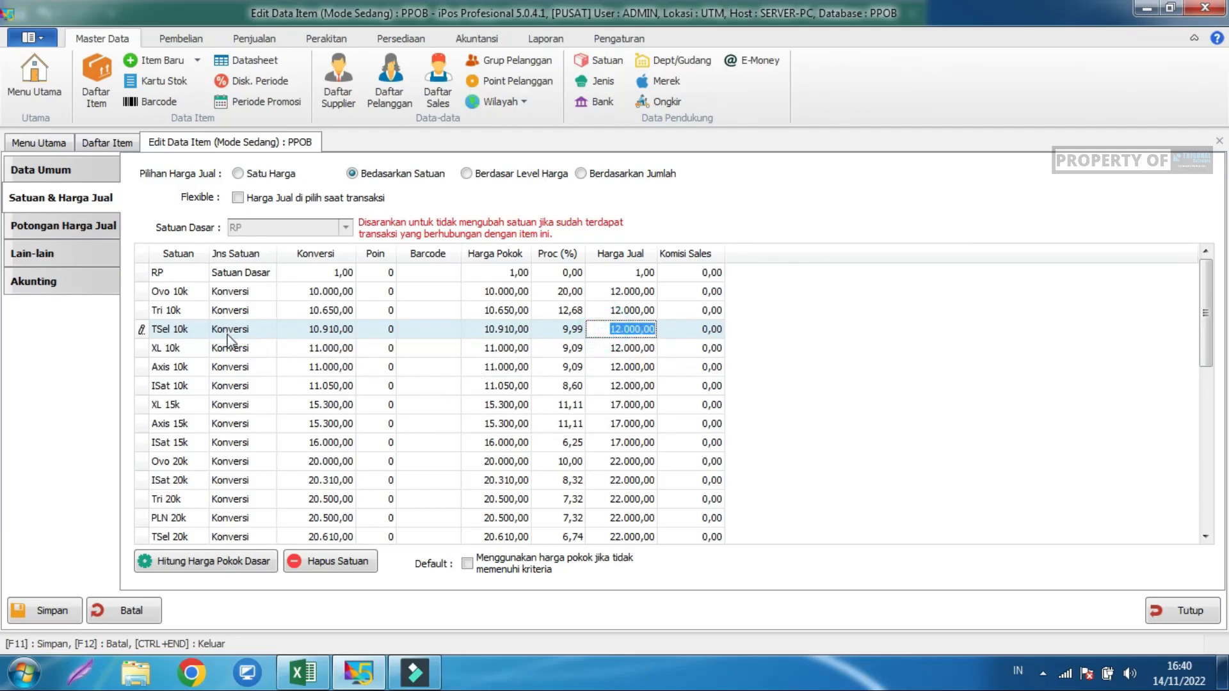
text(119999)
drag(1208, 345, 1226, 519)
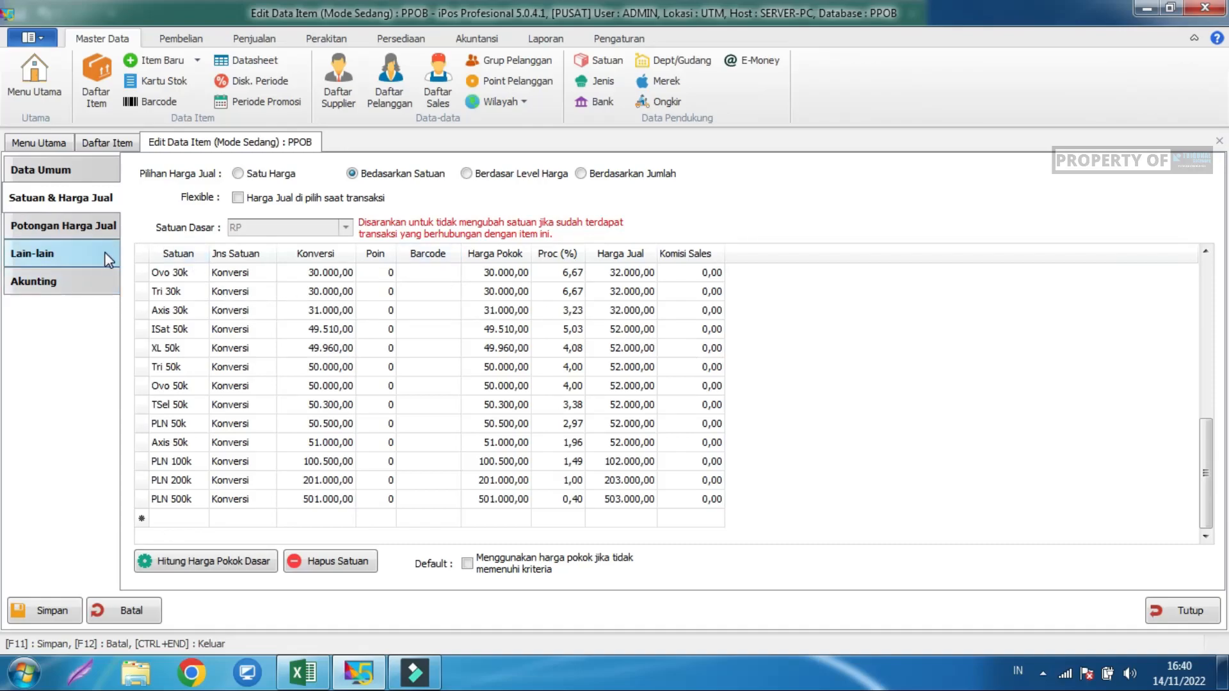
Review the PPOB item's Potongan Harga Jual and Lain-lain settings.
click(74, 230)
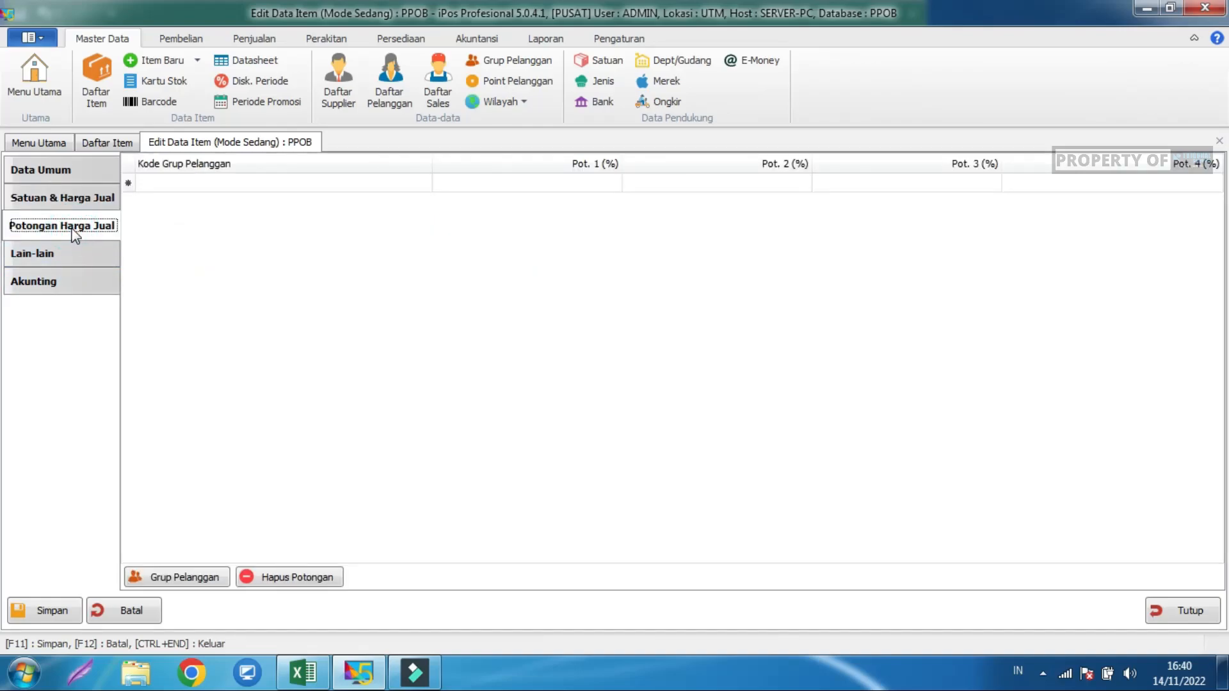
click(60, 255)
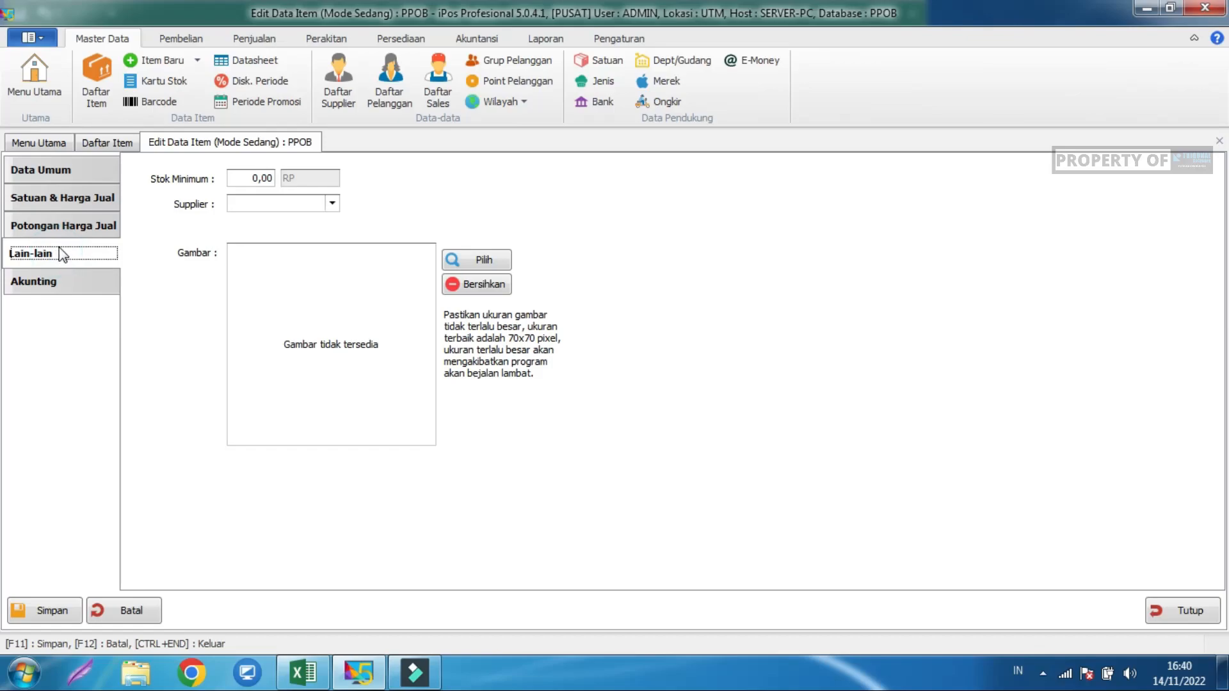
click(63, 229)
click(59, 255)
Set the PPOB item's Persediaan account to 1-2011 DEPOSIT PULSA, save the item and close its form.
click(61, 286)
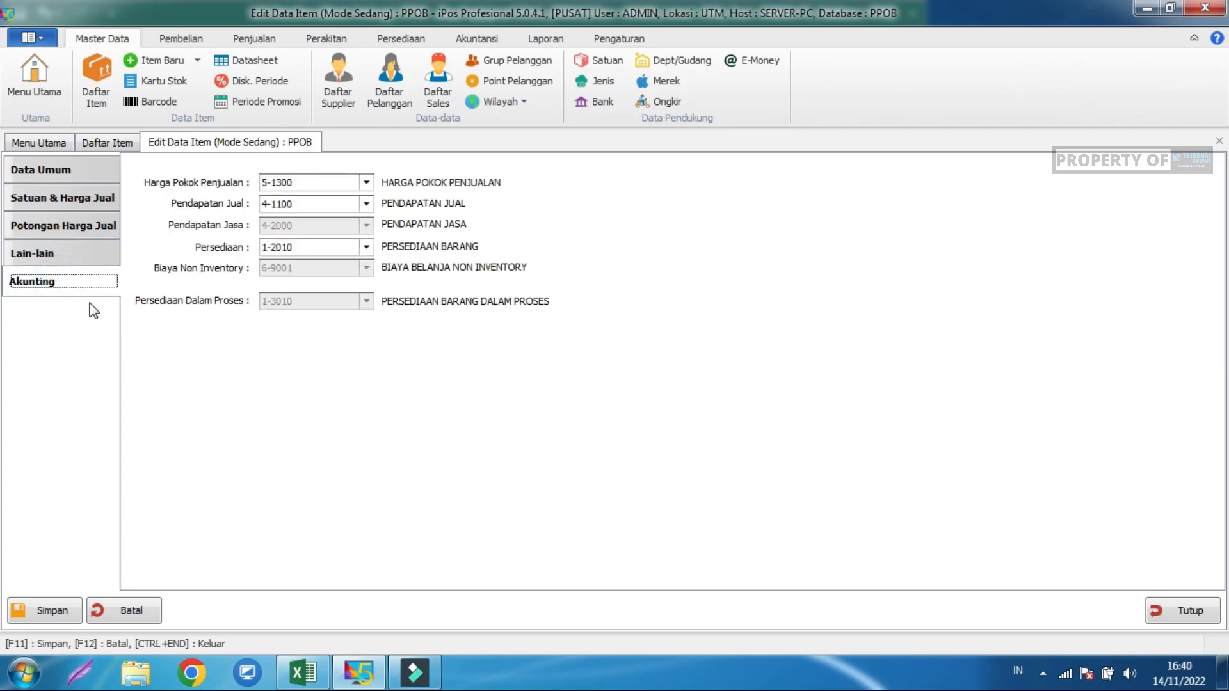
click(366, 248)
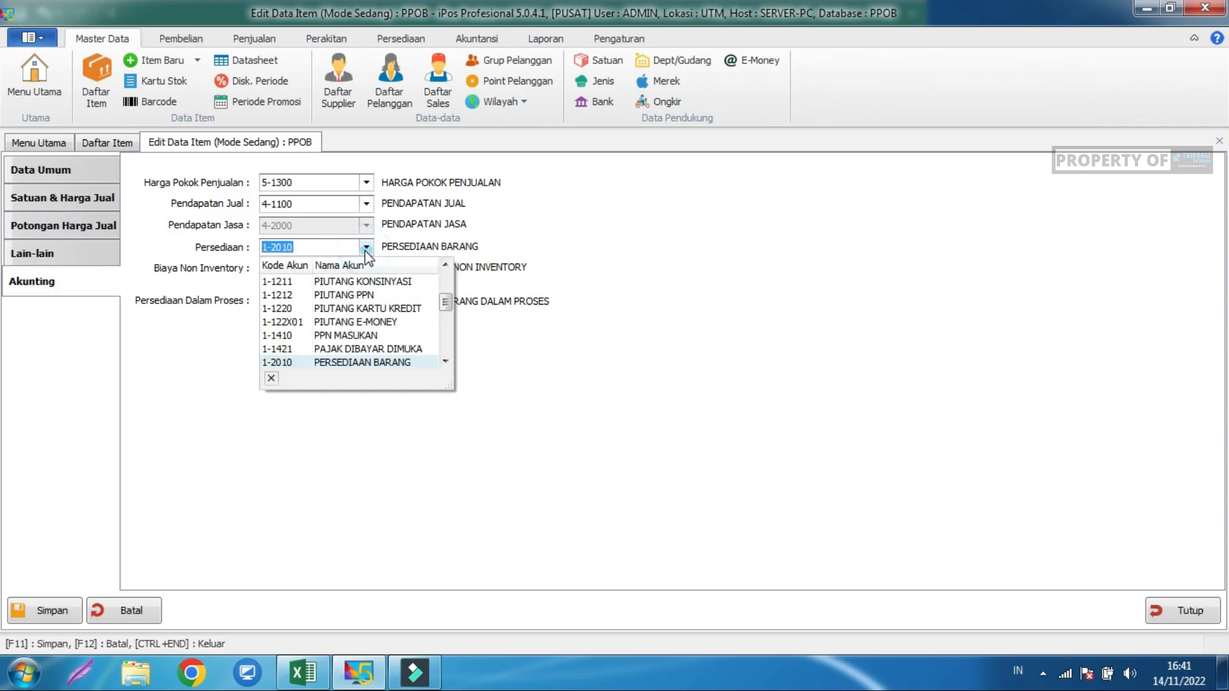
click(445, 362)
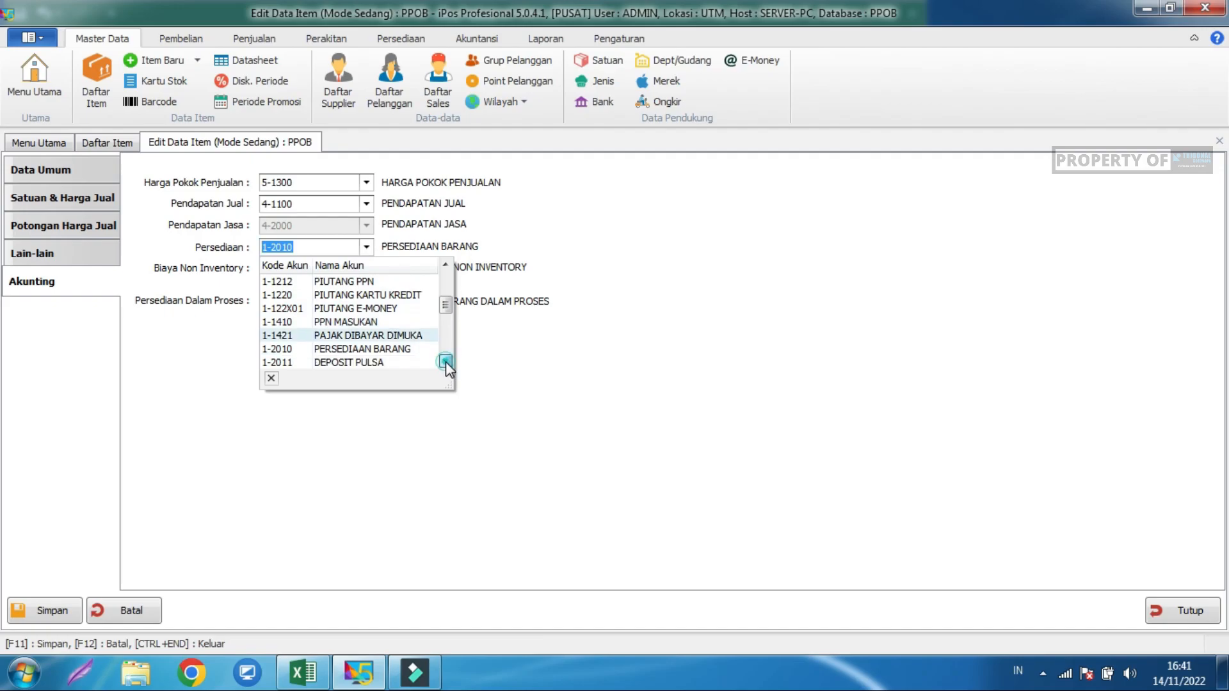
click(356, 363)
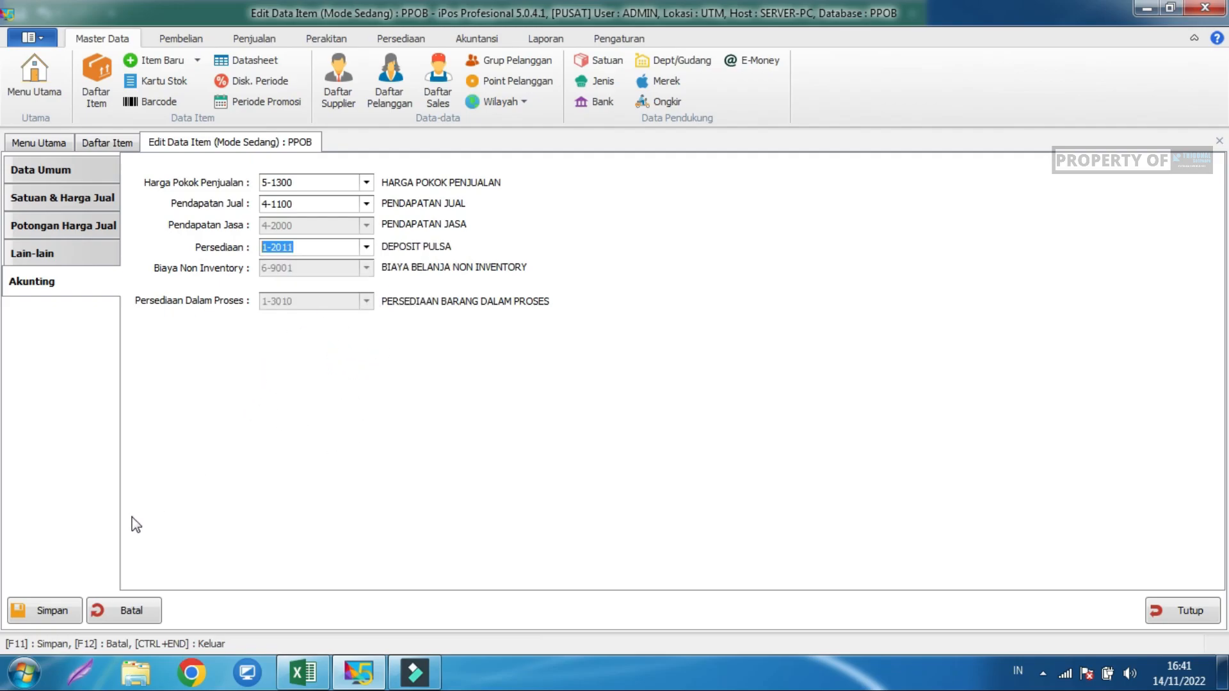
click(54, 614)
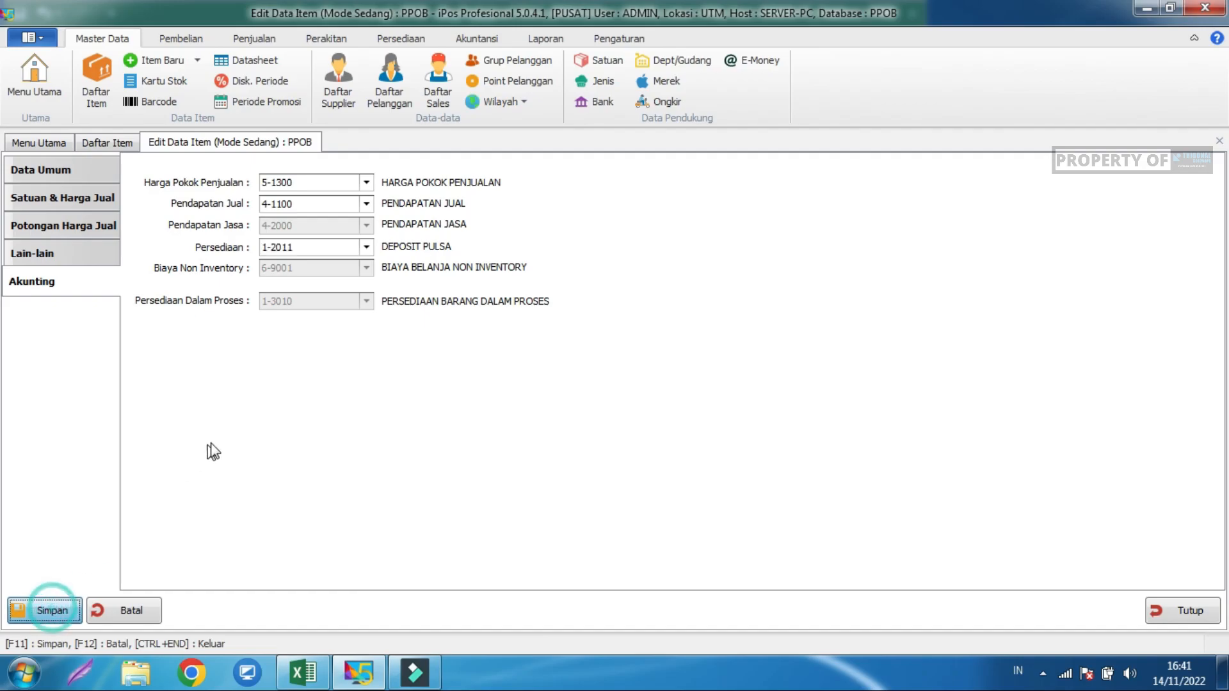
click(723, 399)
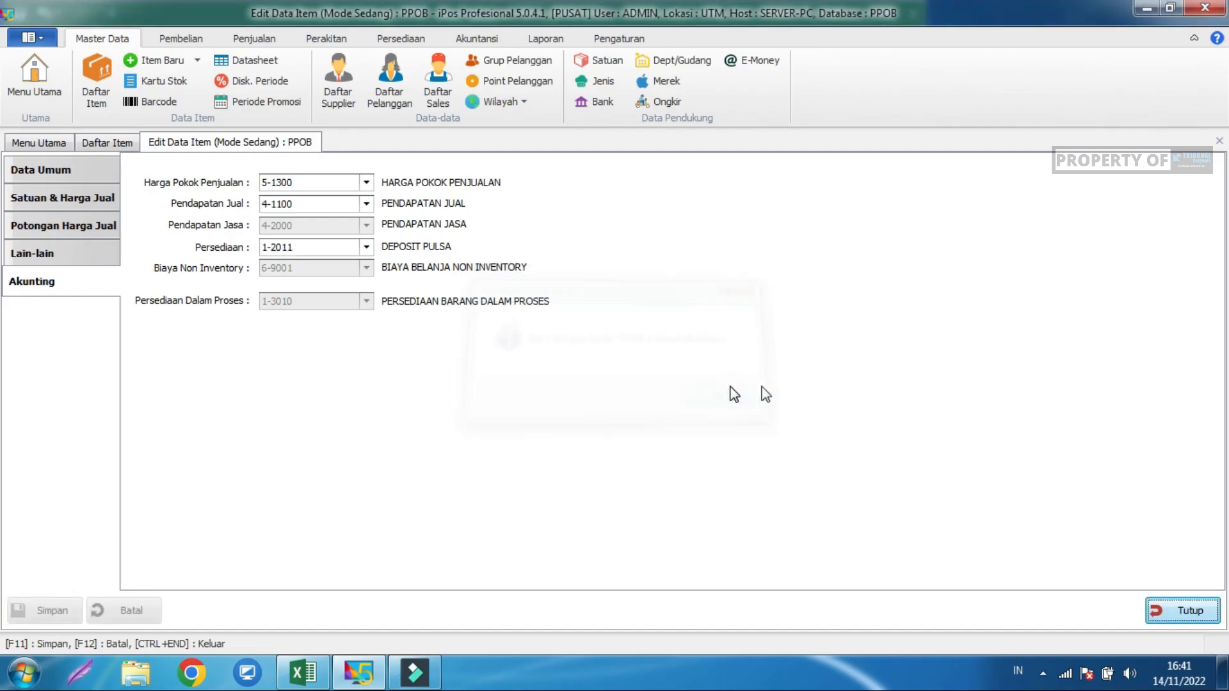
click(1160, 616)
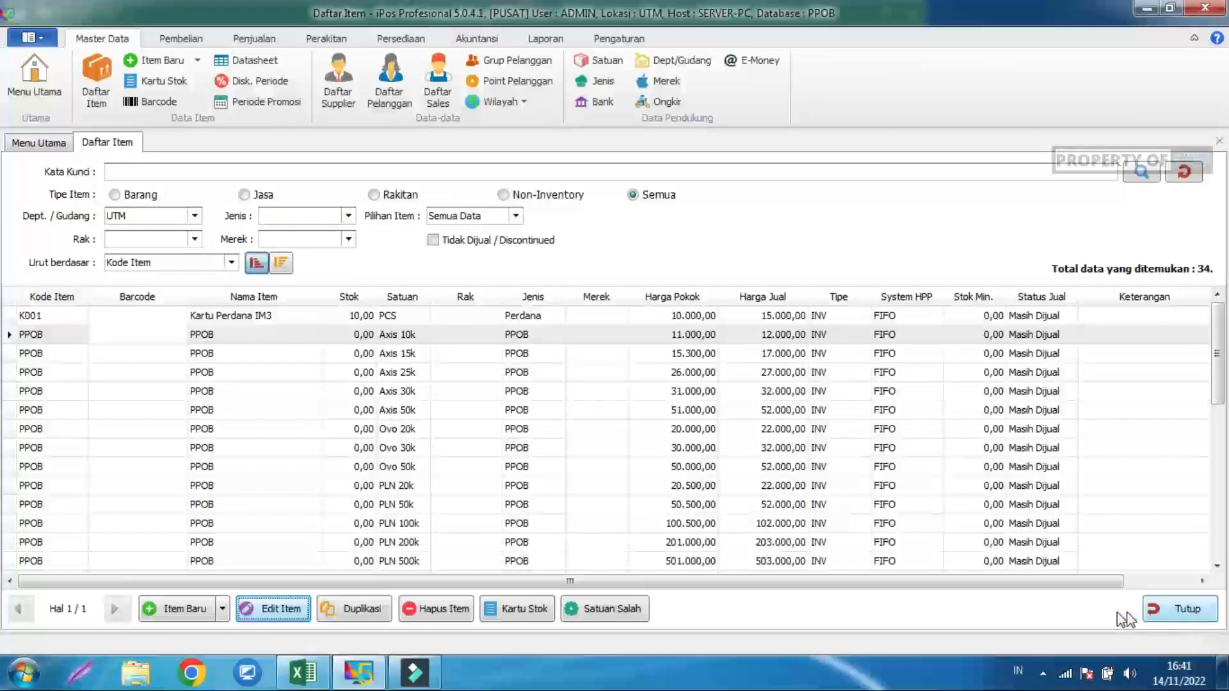
Check the PPOB rows in the item list, open the purchase list and start a new purchase transaction.
click(254, 391)
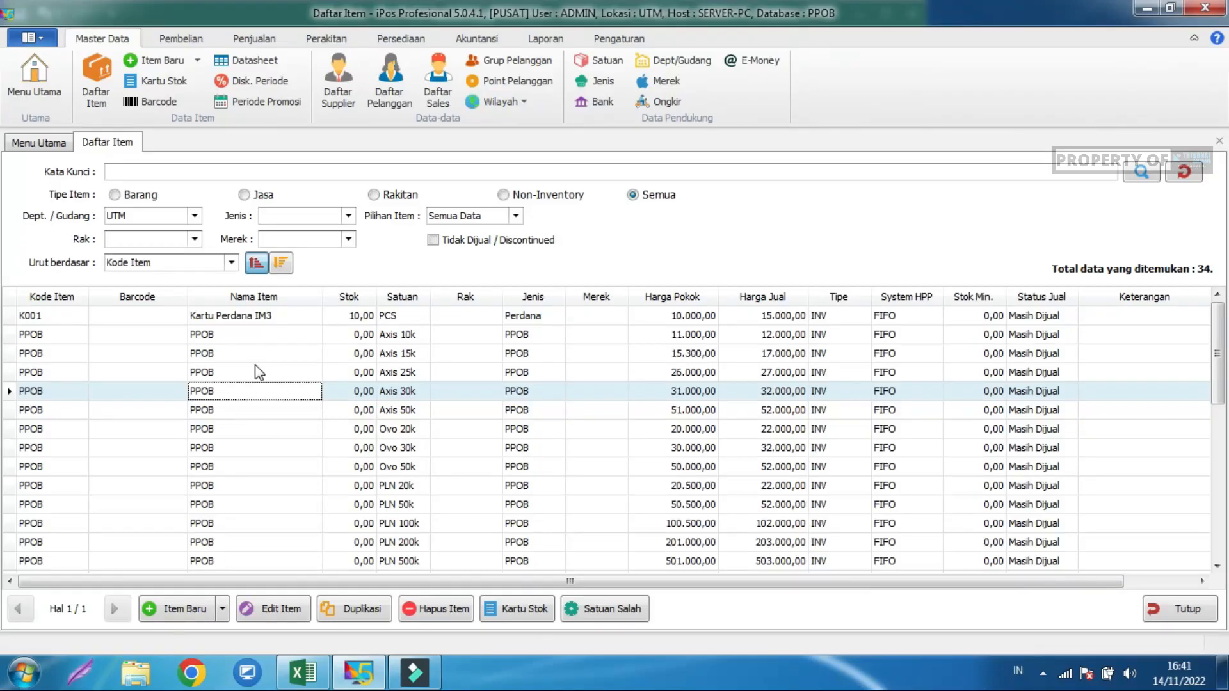
click(401, 38)
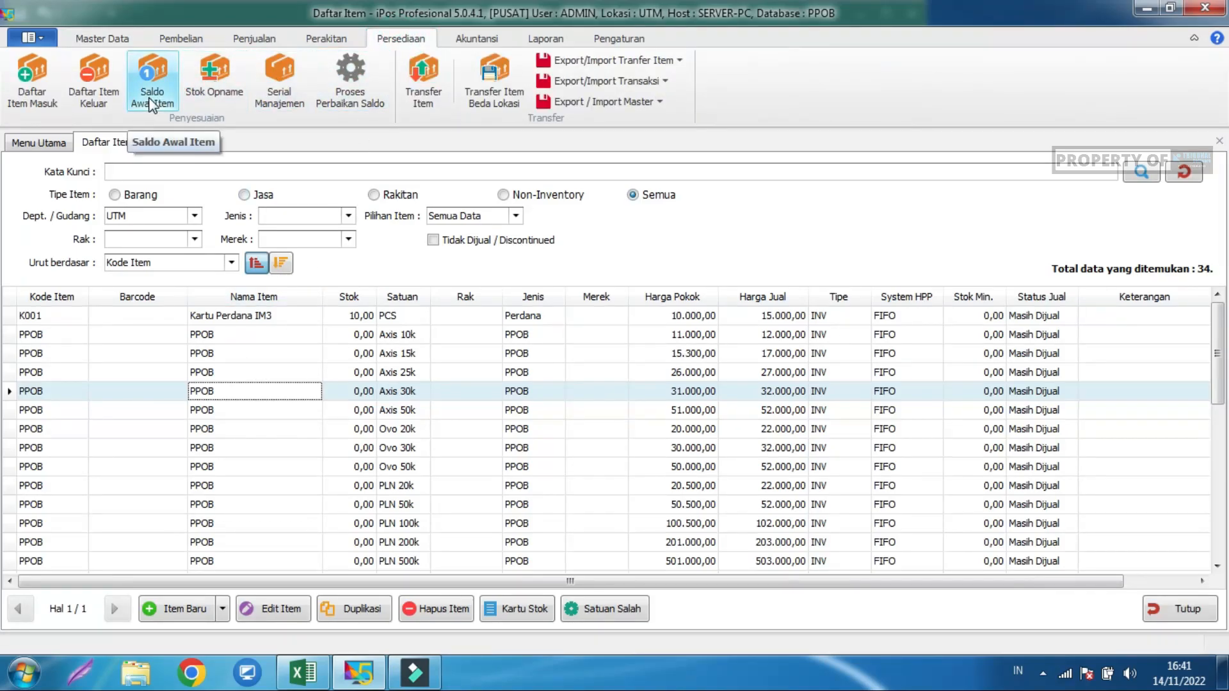
click(180, 40)
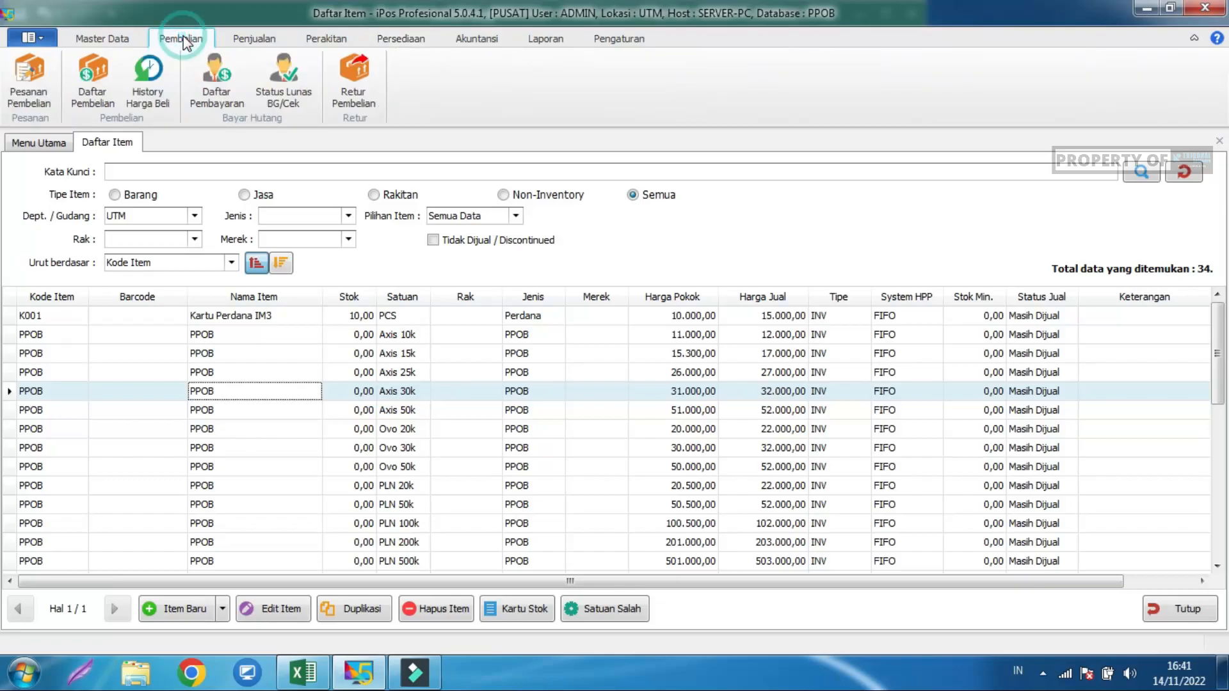
click(90, 80)
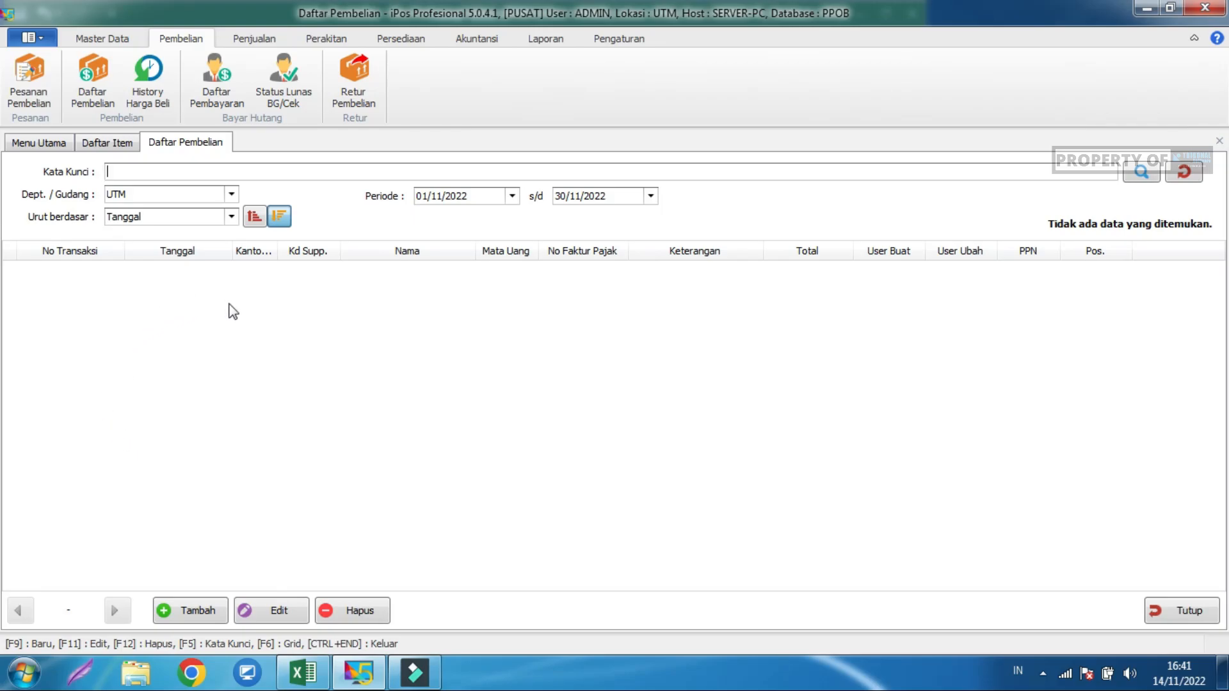
click(193, 611)
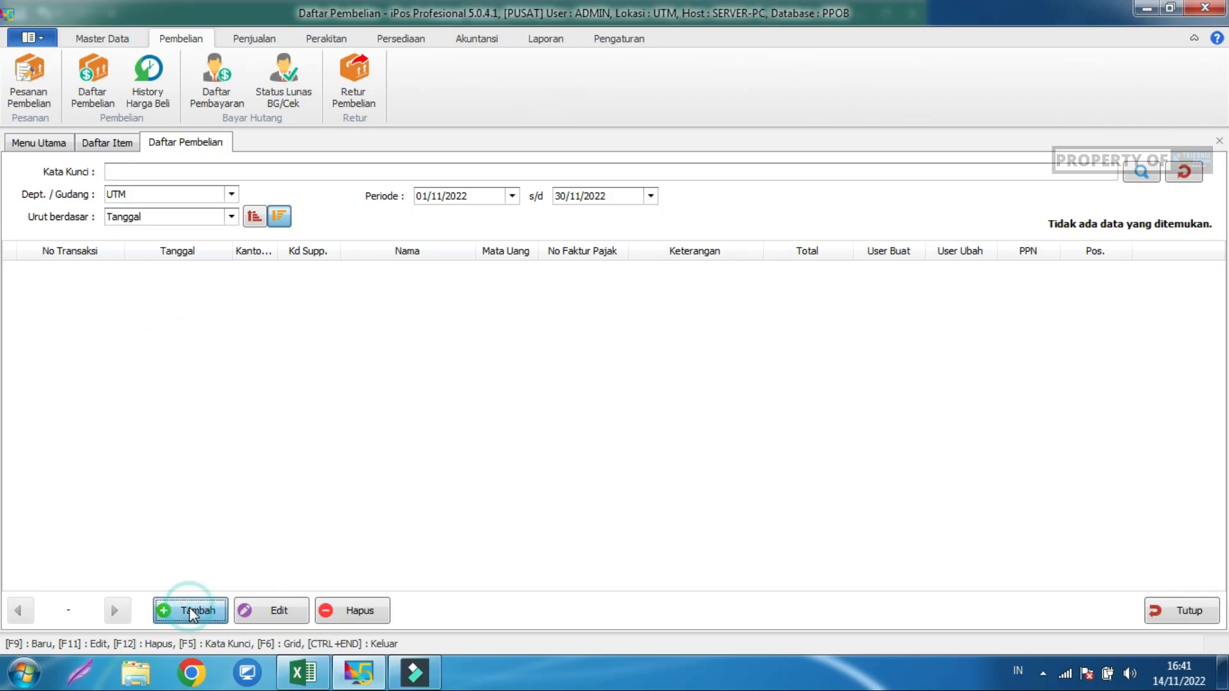
Add the PPOB item in the RP unit to the first line of the purchase.
click(95, 275)
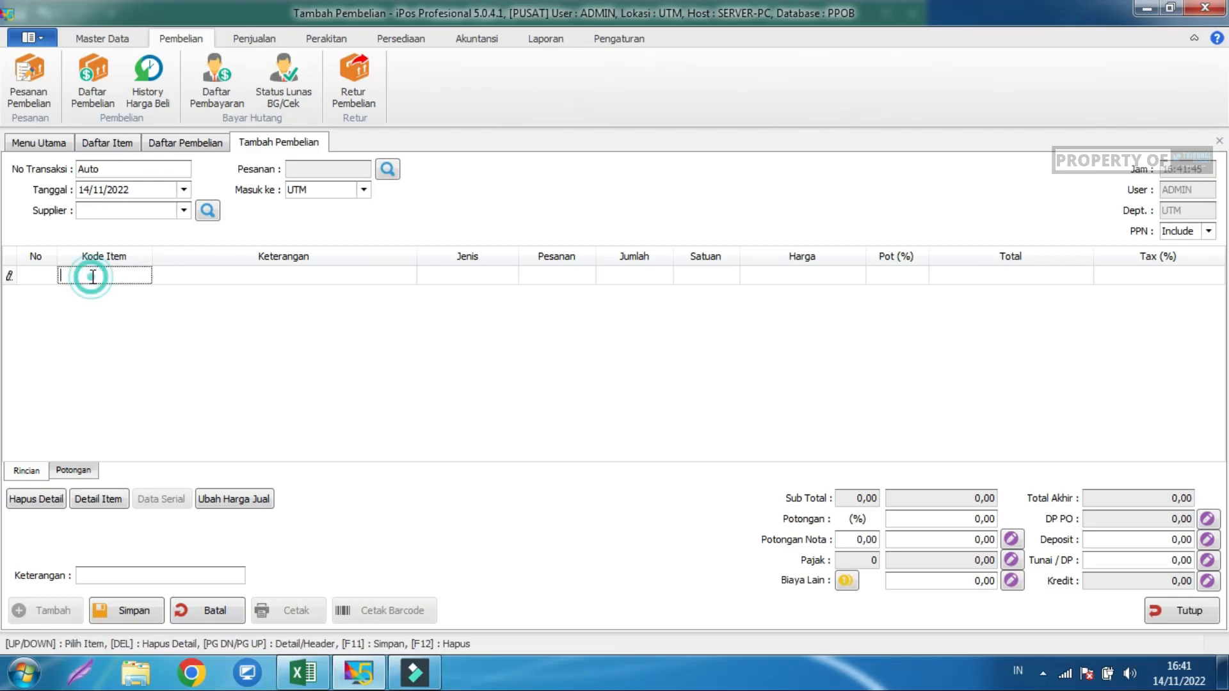
text(PPOB)
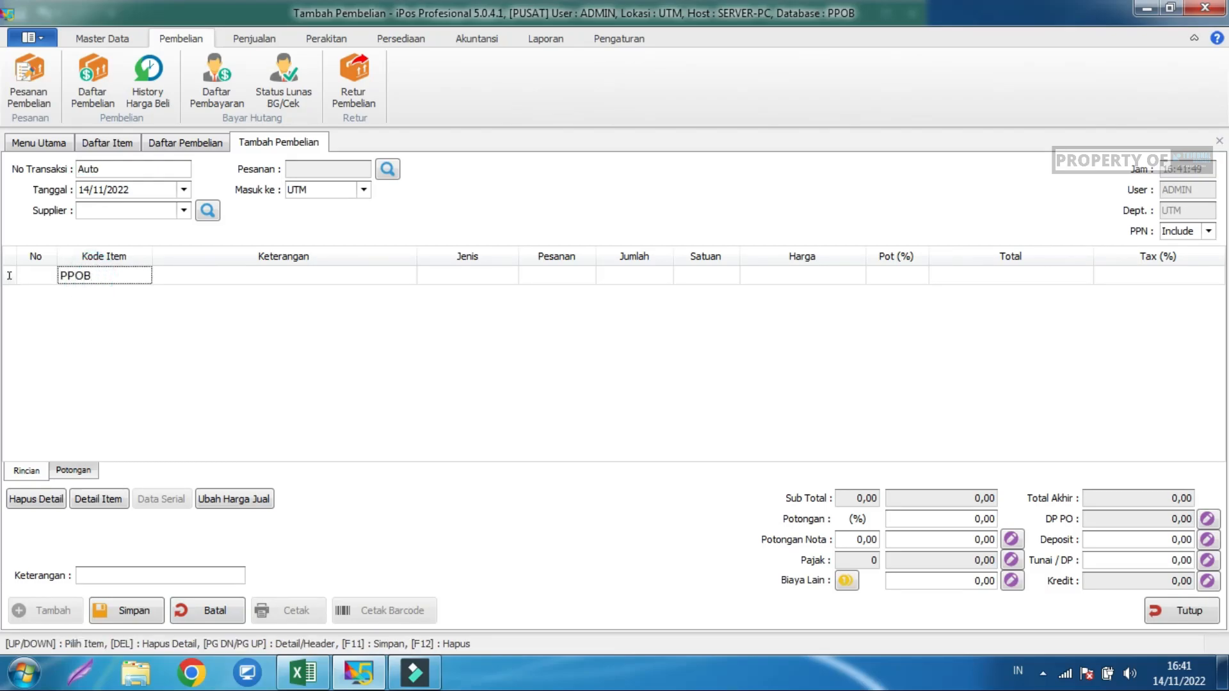
key(Return)
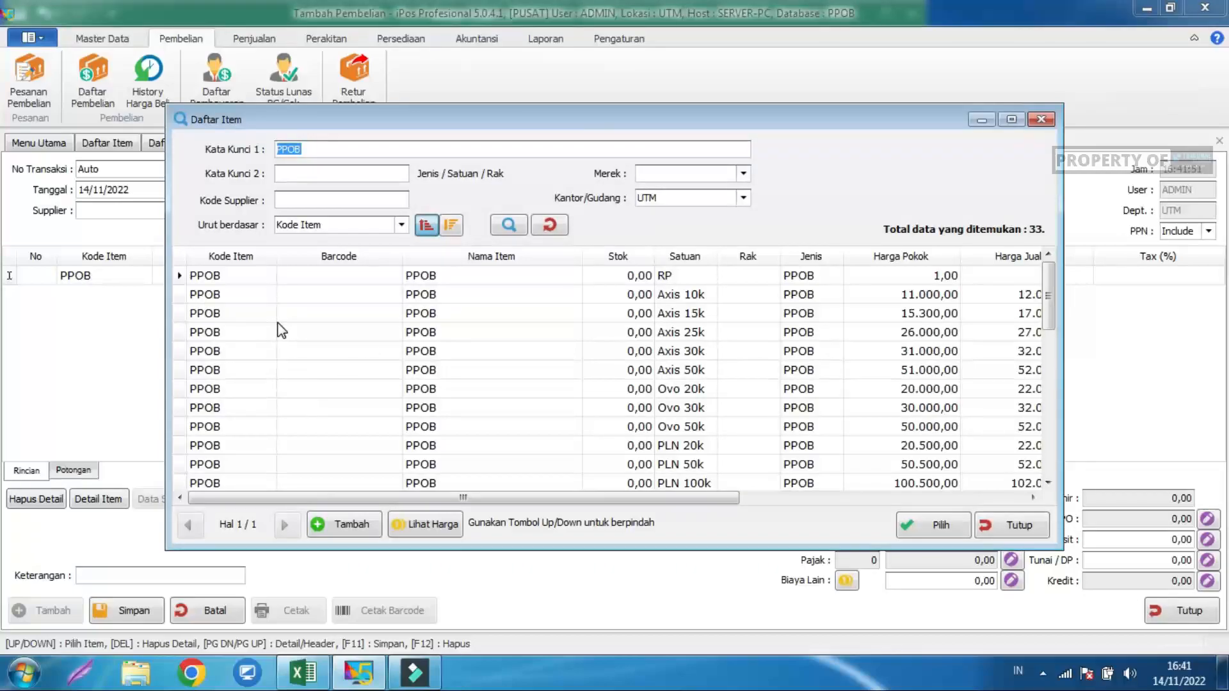
click(665, 278)
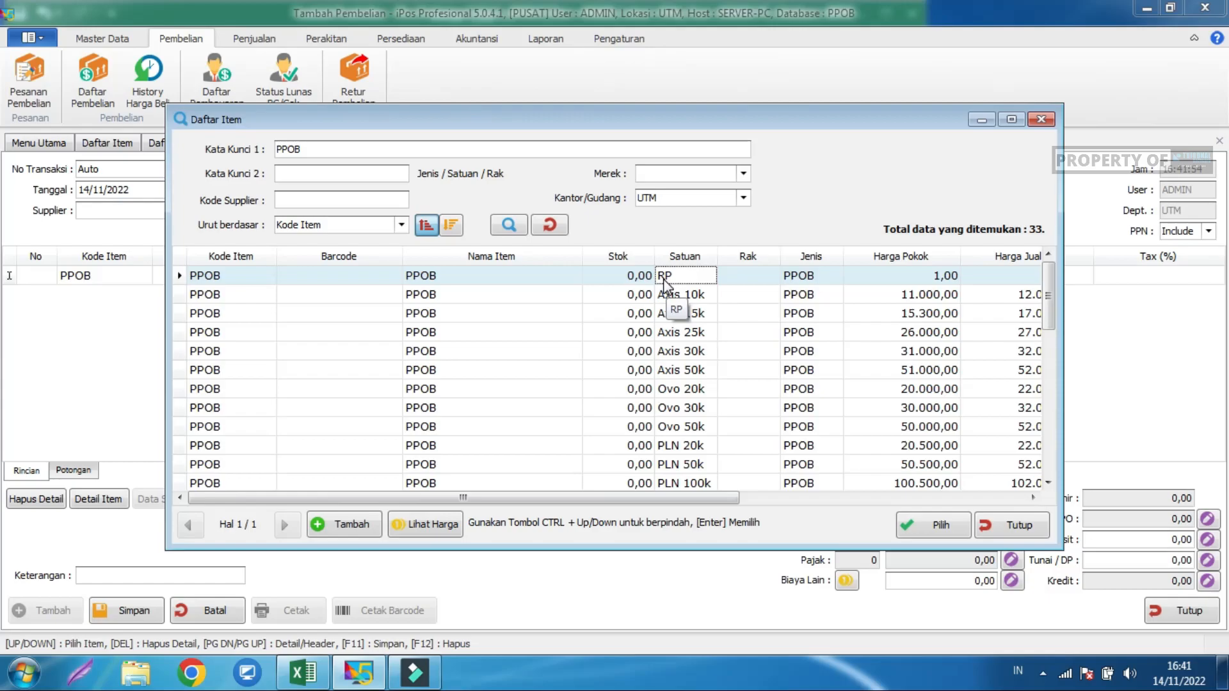
double_click(665, 281)
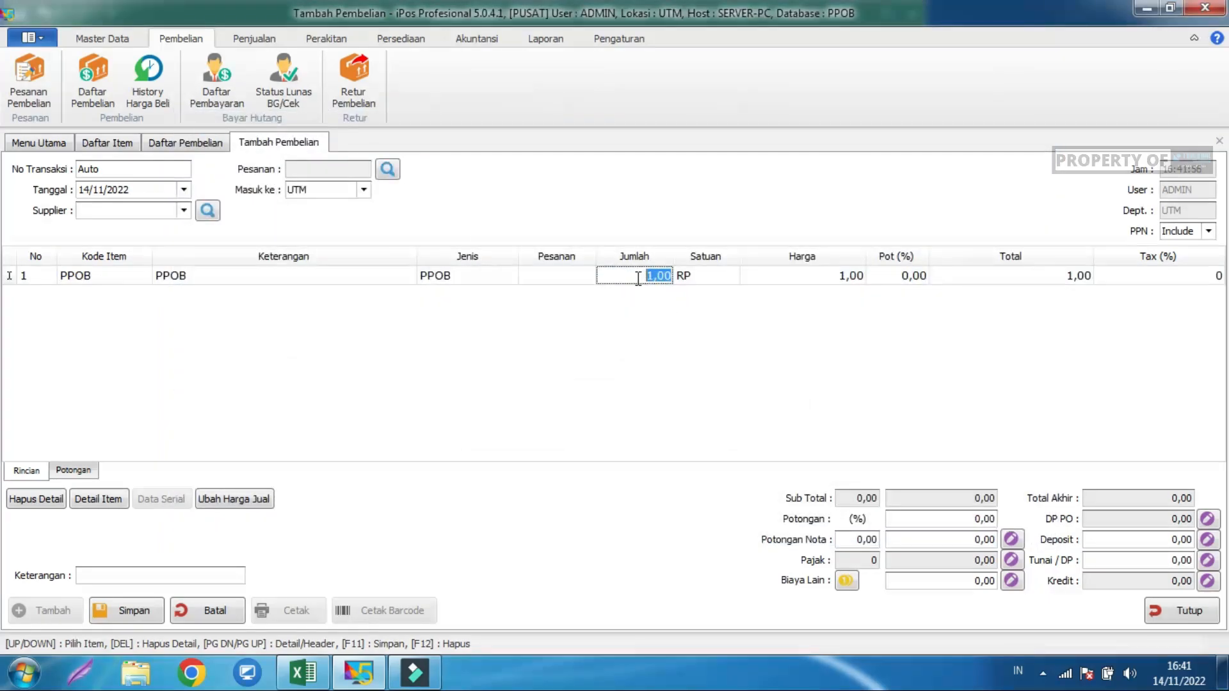
Set the PPOB line's Jumlah to 1.000.000 RP and check its unit Harga.
double_click(617, 276)
text(1.000.000)
drag(669, 277, 585, 275)
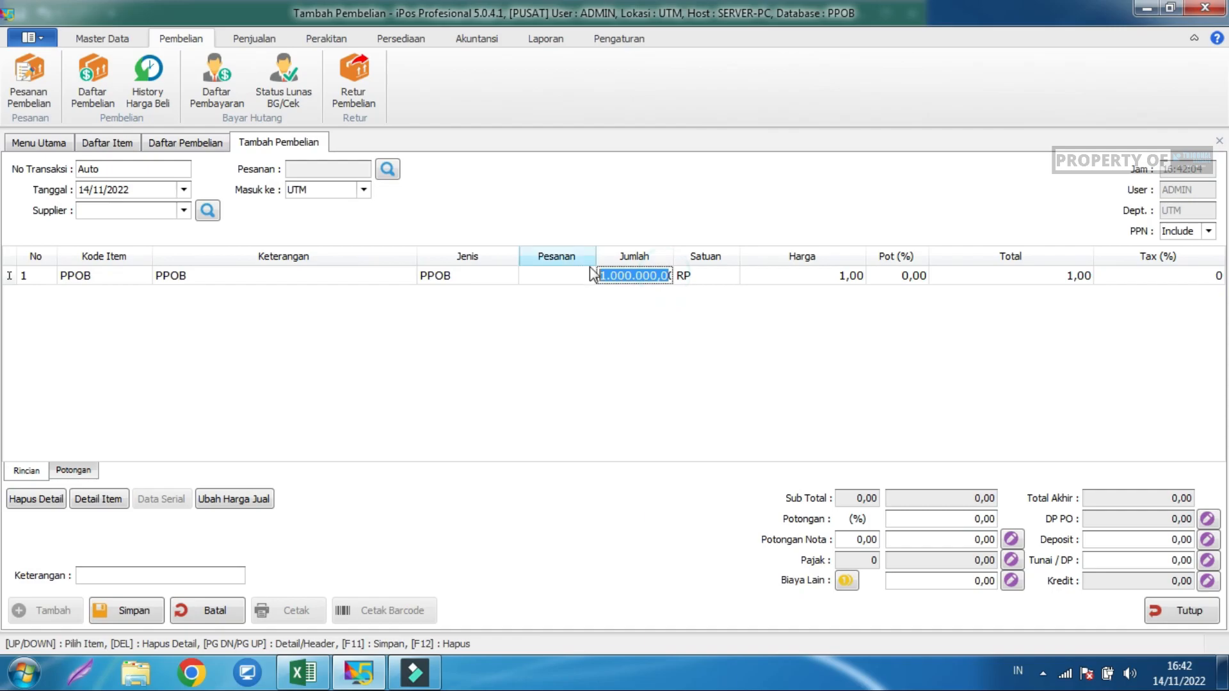
click(809, 275)
click(817, 276)
drag(808, 276, 858, 292)
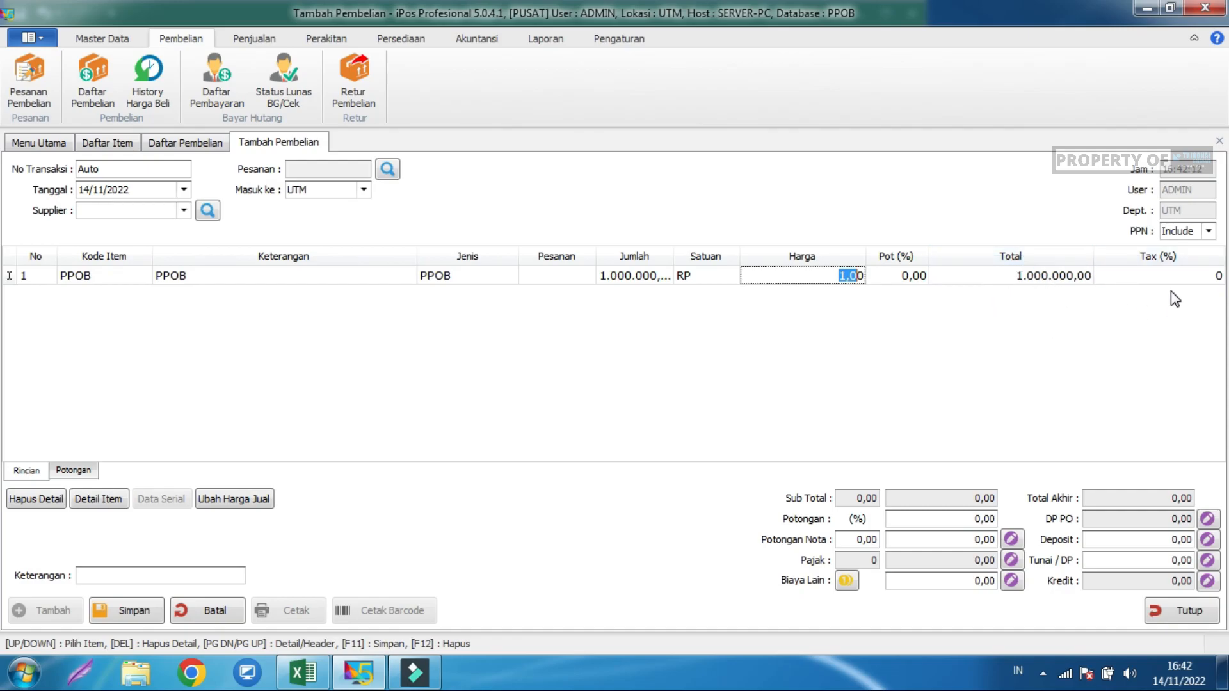
Choose Include for the purchase's PPN and set the PPOB line's Tax to 11%.
click(1208, 231)
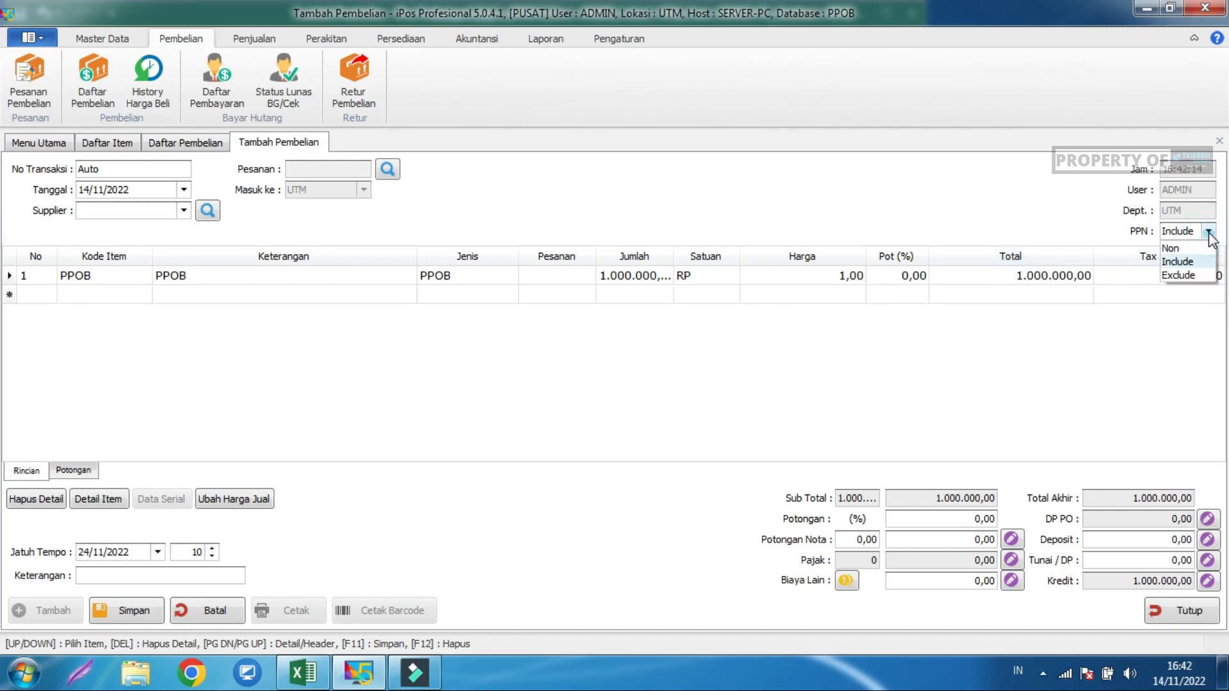
click(1176, 261)
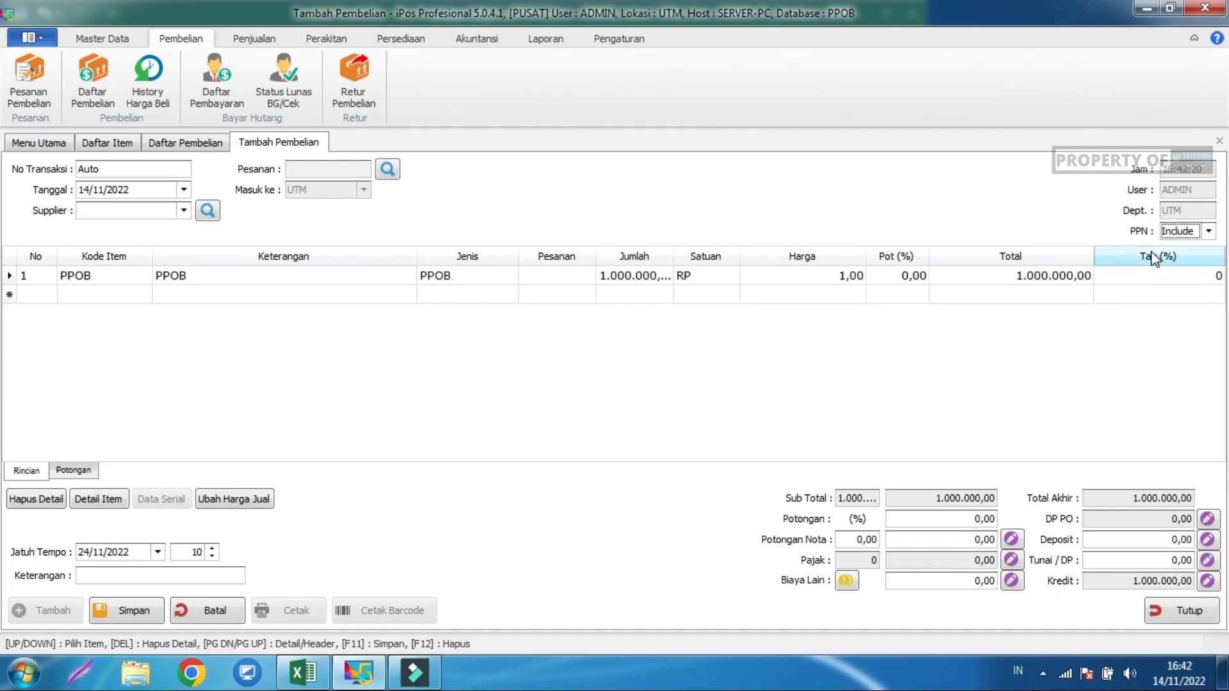
click(1159, 274)
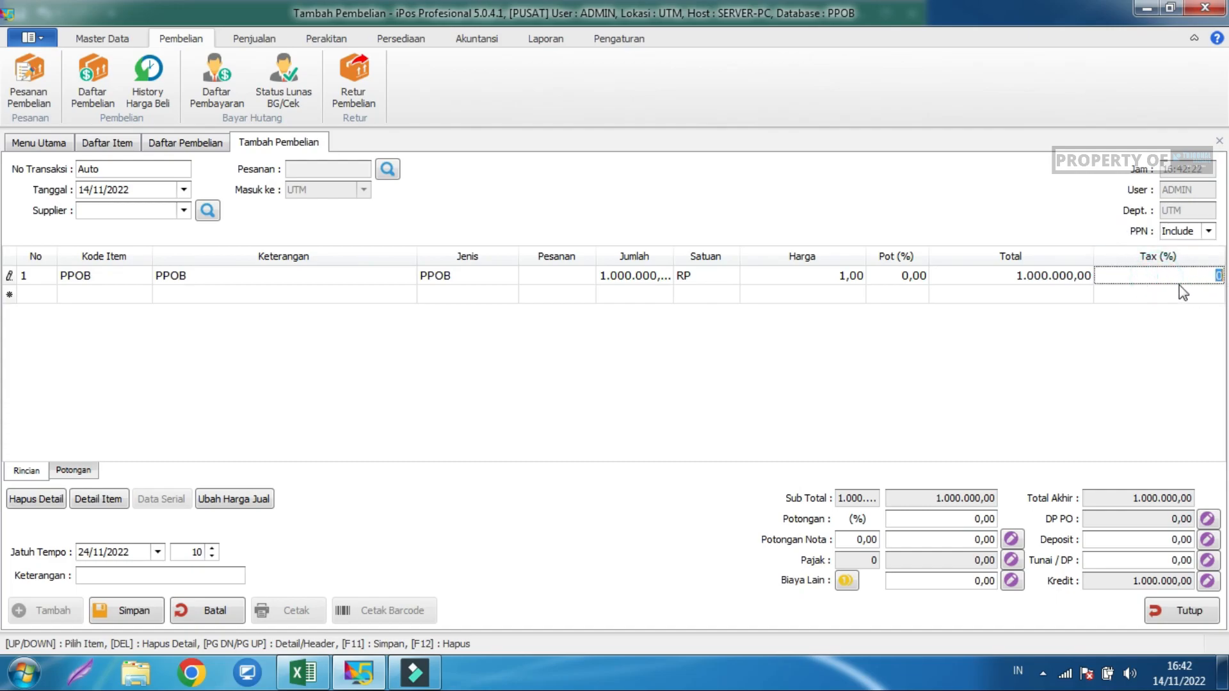
double_click(1159, 276)
text(11)
Select PT. Pulsa from the supplier list as the purchase's supplier.
click(185, 211)
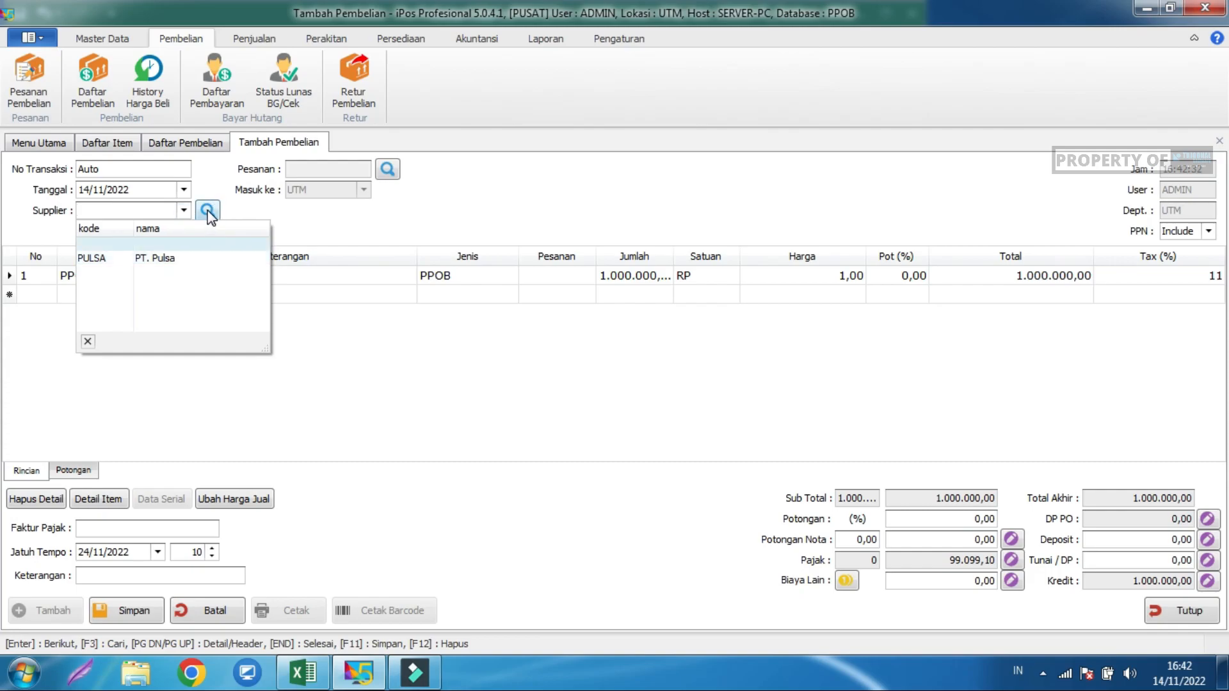
click(208, 212)
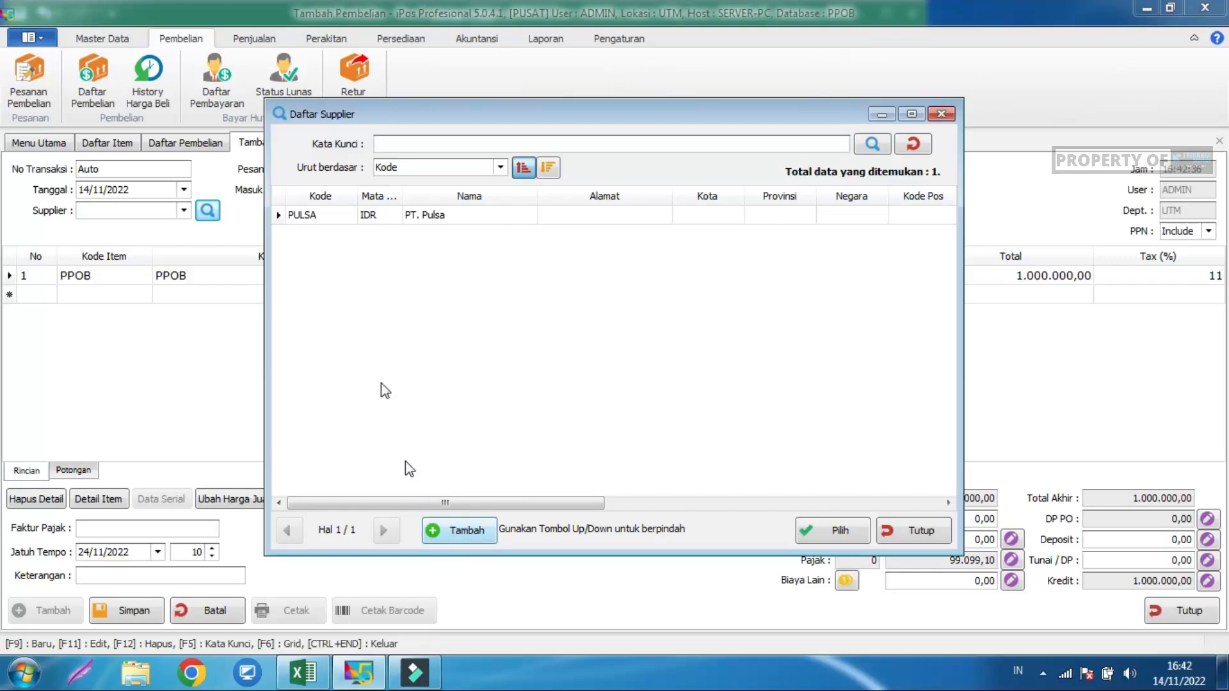
double_click(381, 217)
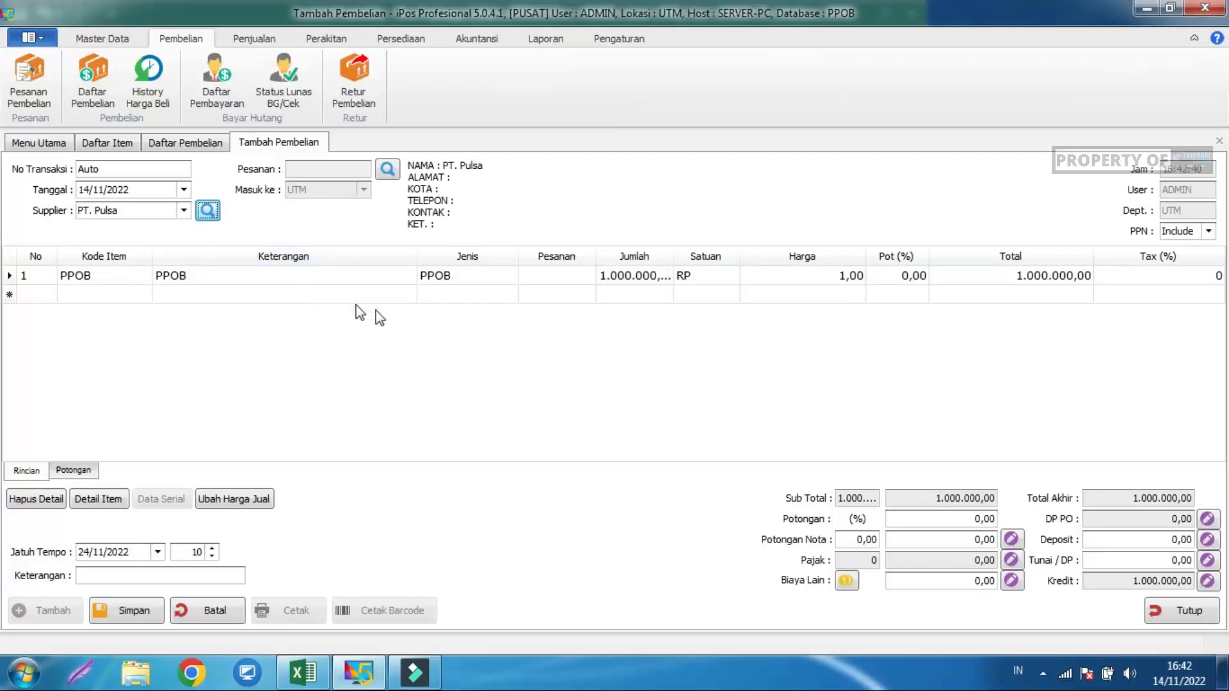
Save the purchase on credit without entering a Tunai/DP amount, and close it to return to the purchase list.
click(1150, 563)
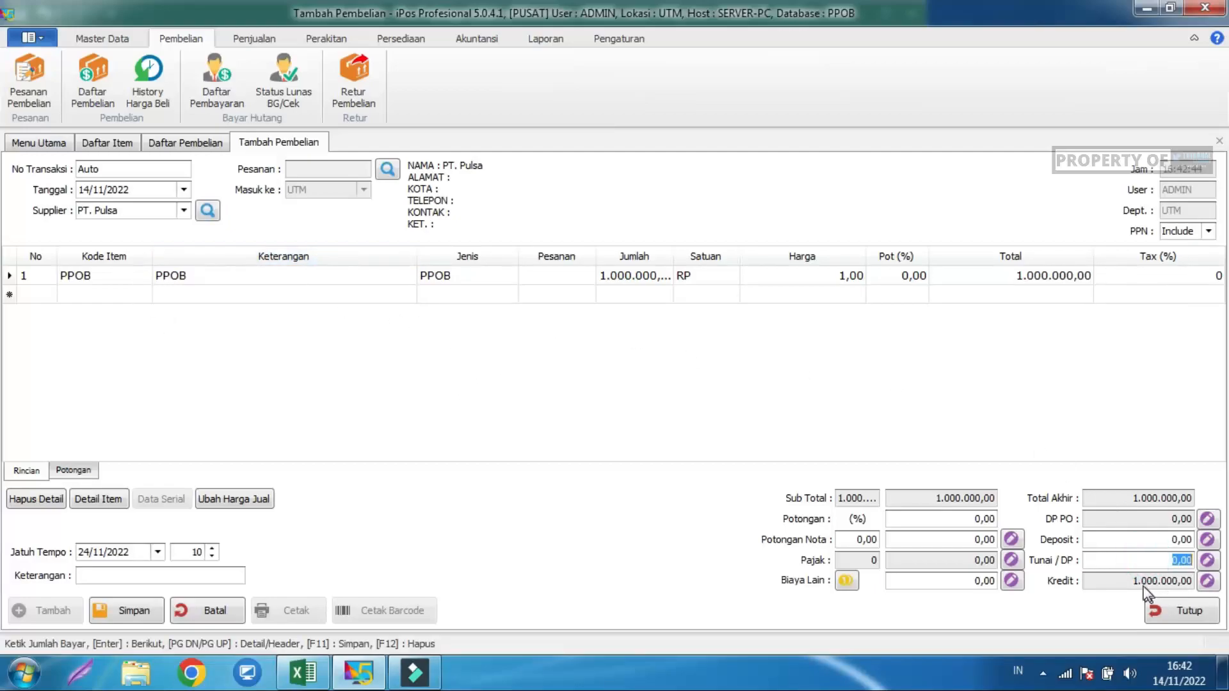
click(128, 610)
click(748, 396)
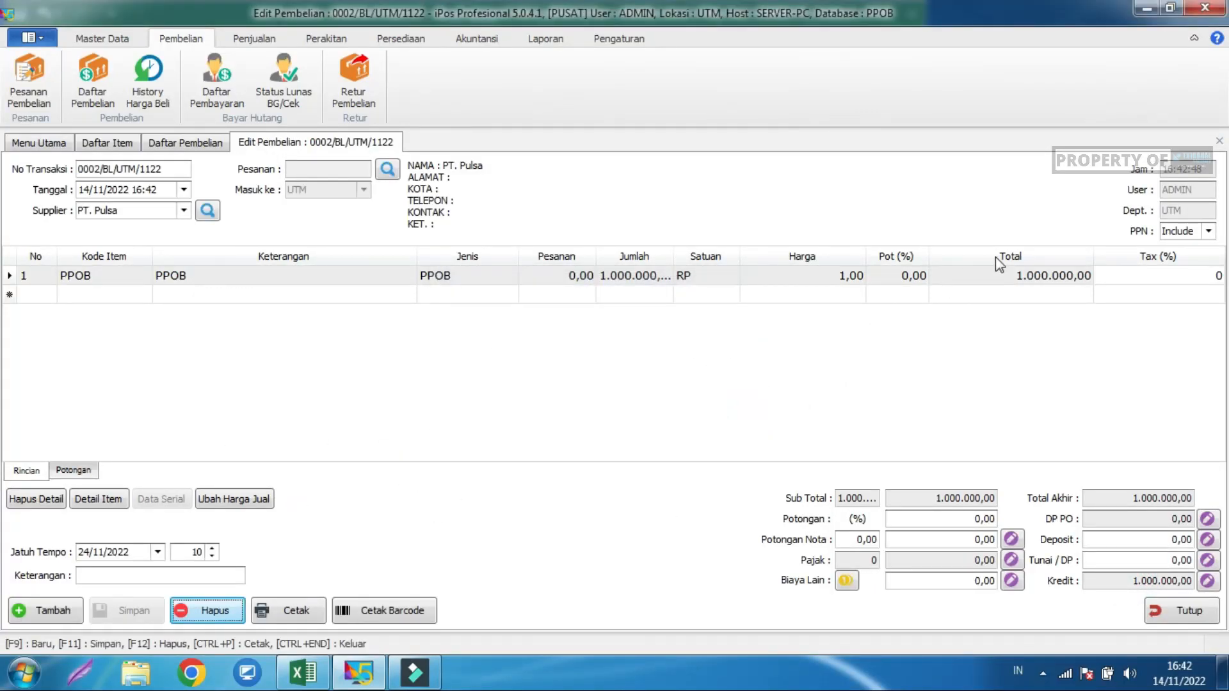
click(1219, 141)
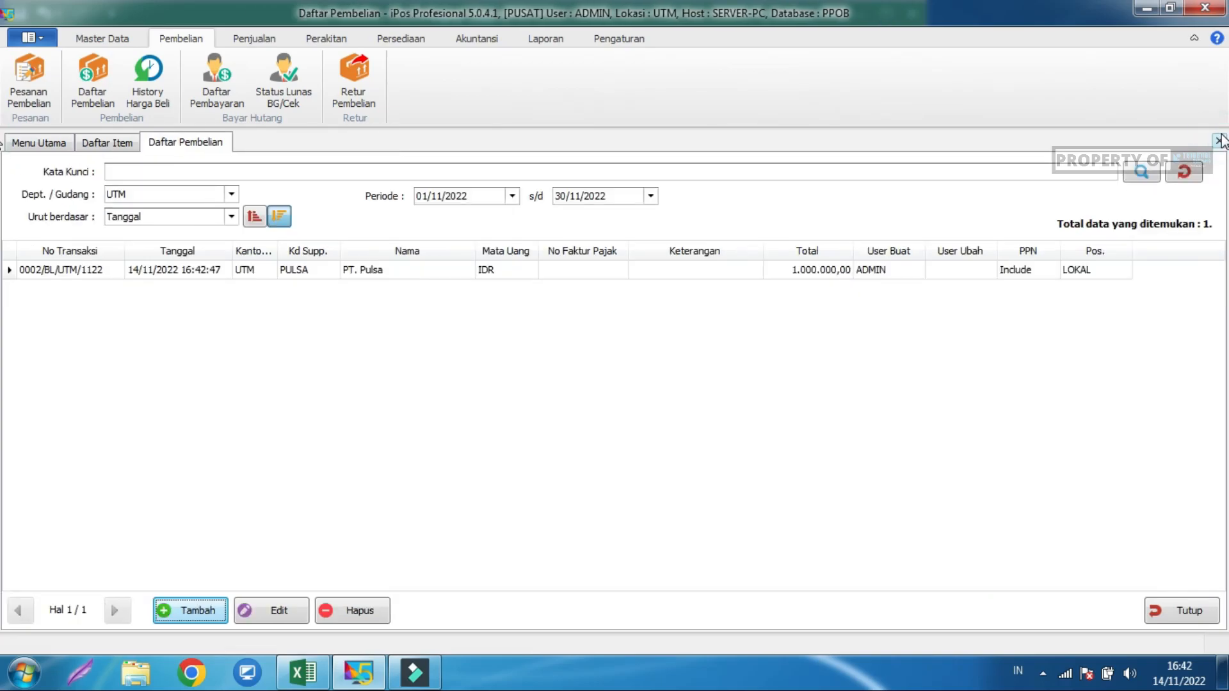
Close the purchase and old item lists, reopen Daftar Item, and examine the PPOB item's stock per unit.
click(1219, 141)
click(1219, 141)
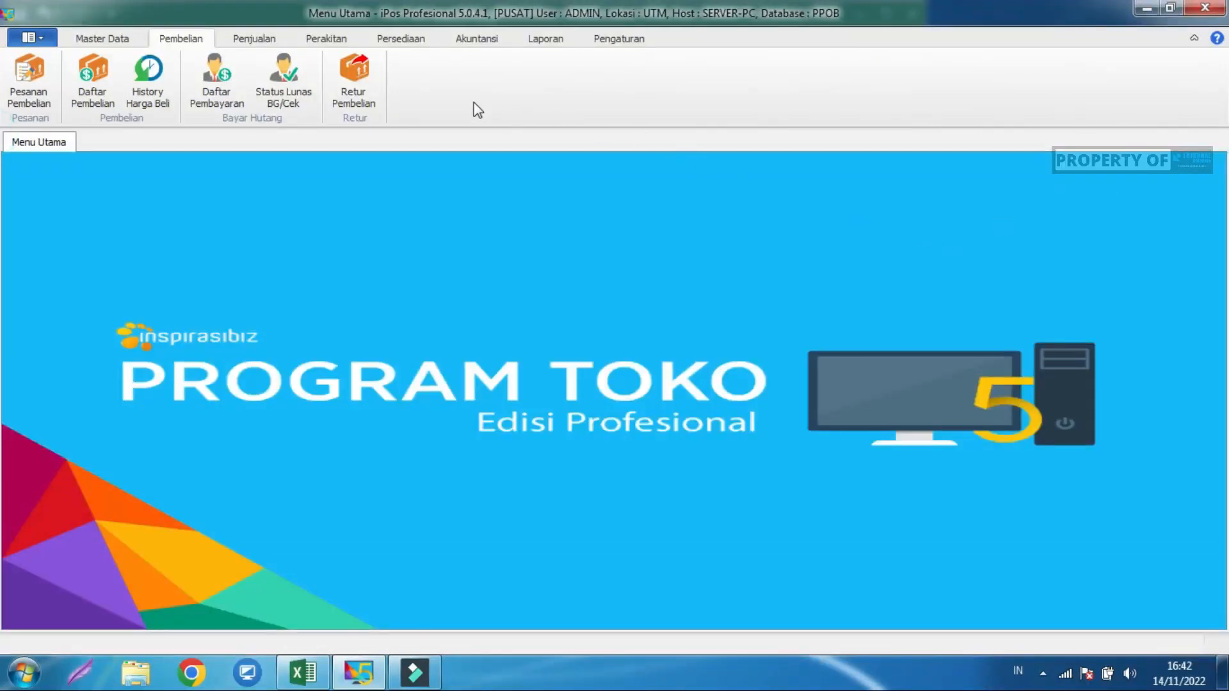
click(106, 37)
click(91, 78)
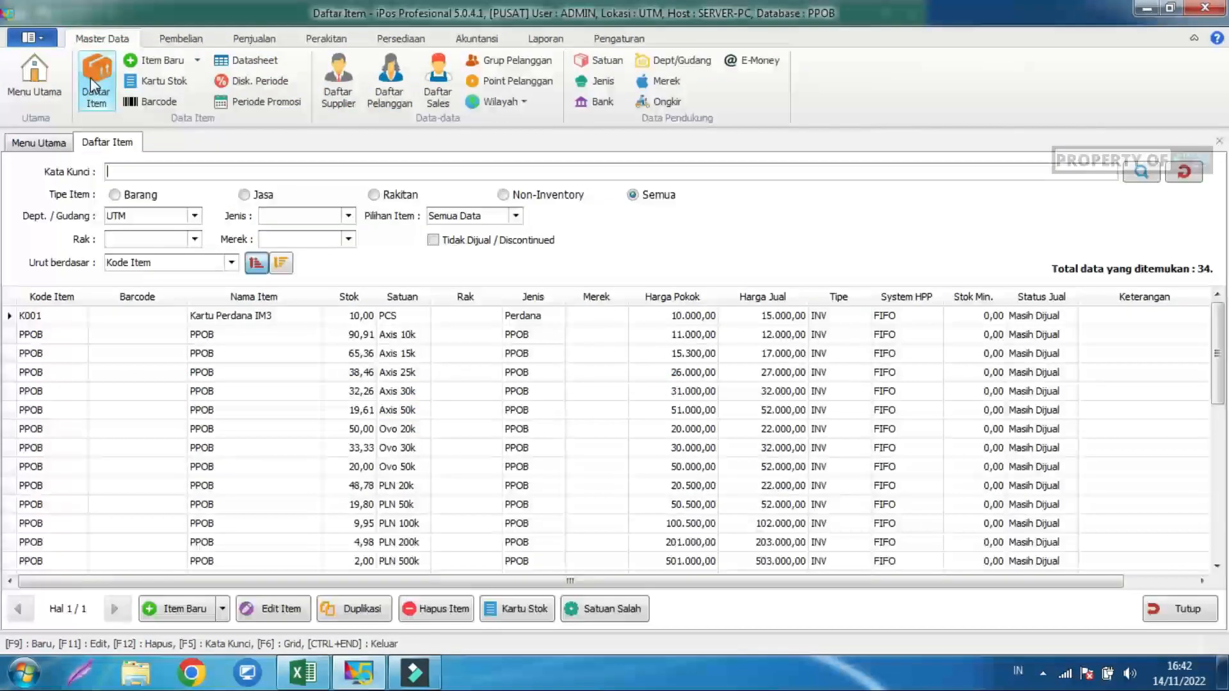
click(333, 356)
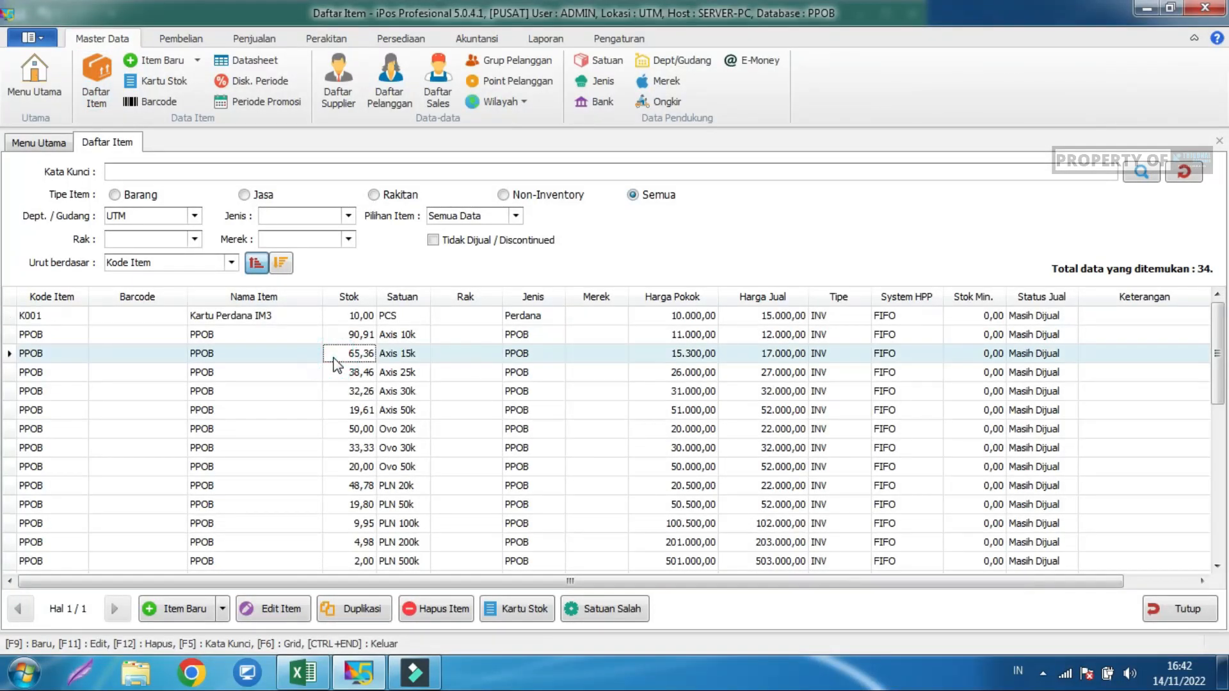
click(327, 336)
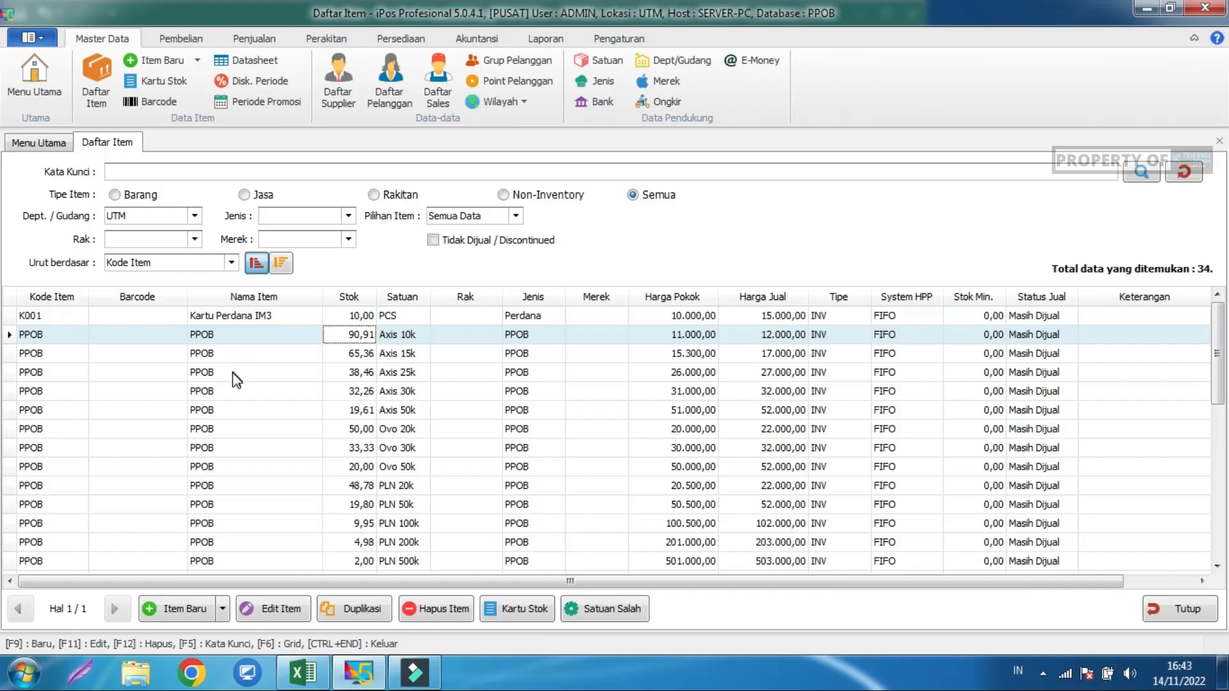
scroll(235, 377, down, 7)
scroll(215, 395, up, 7)
click(246, 372)
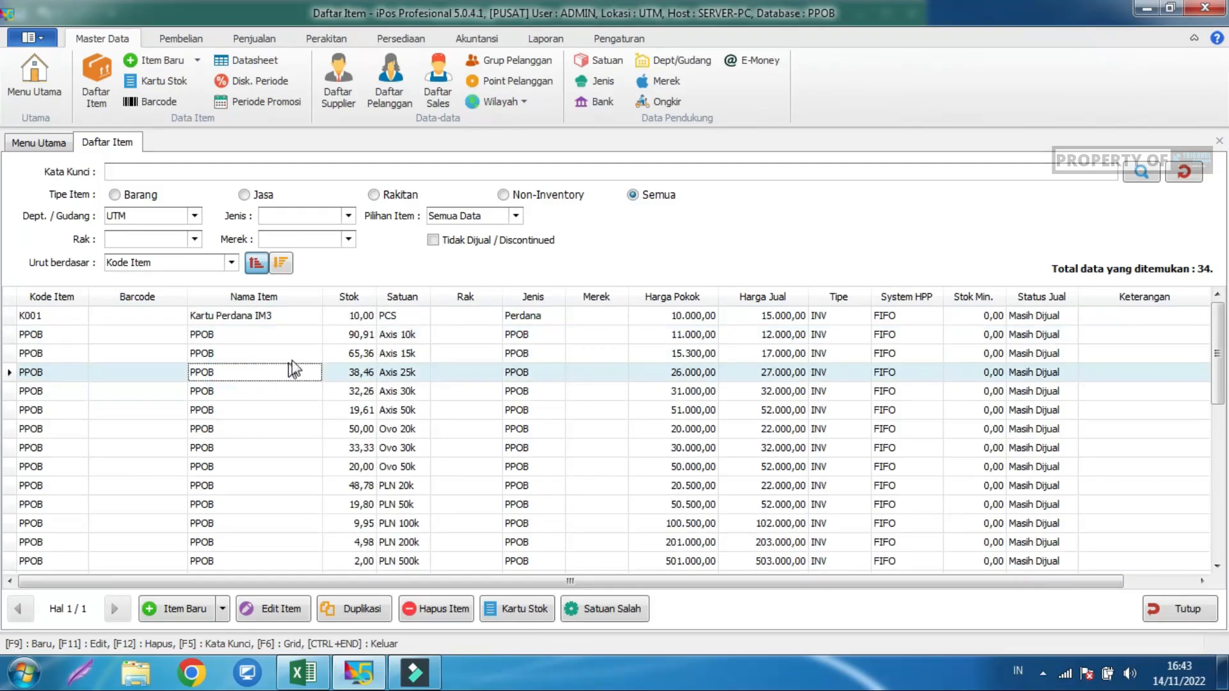
Preview the Neraca report for the period to 30/11/2022, check the DEPOSIT PULSA and HUTANG USAHA balances, and close it.
click(558, 40)
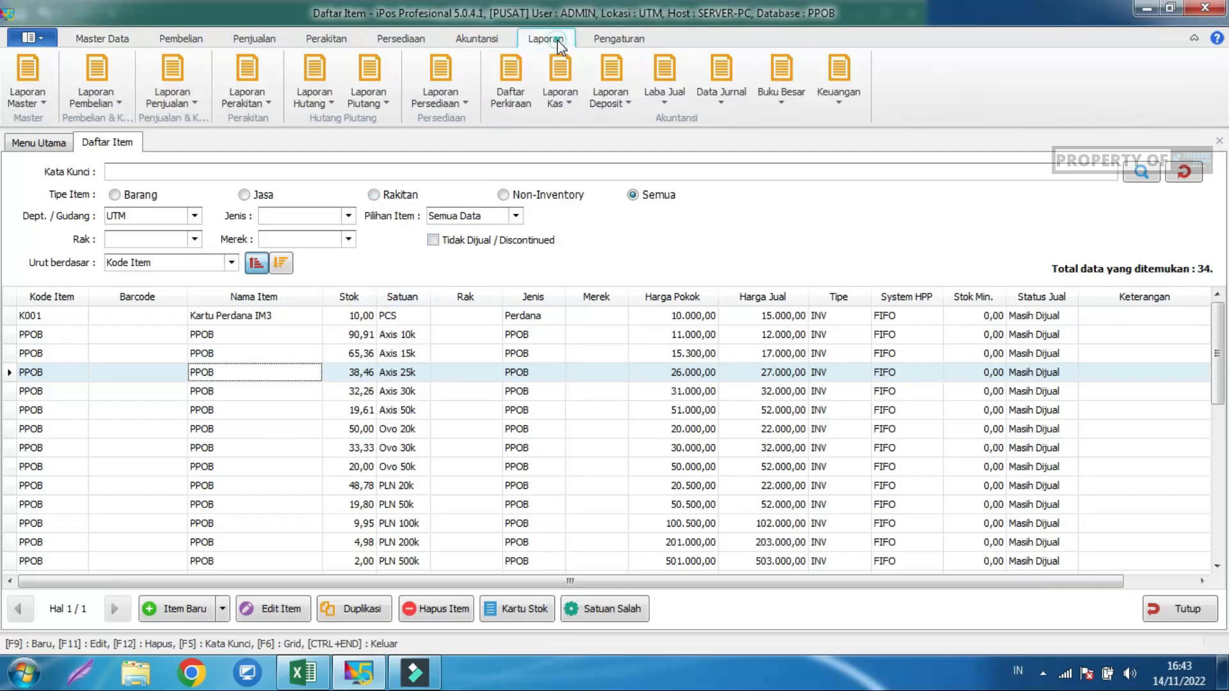
click(835, 96)
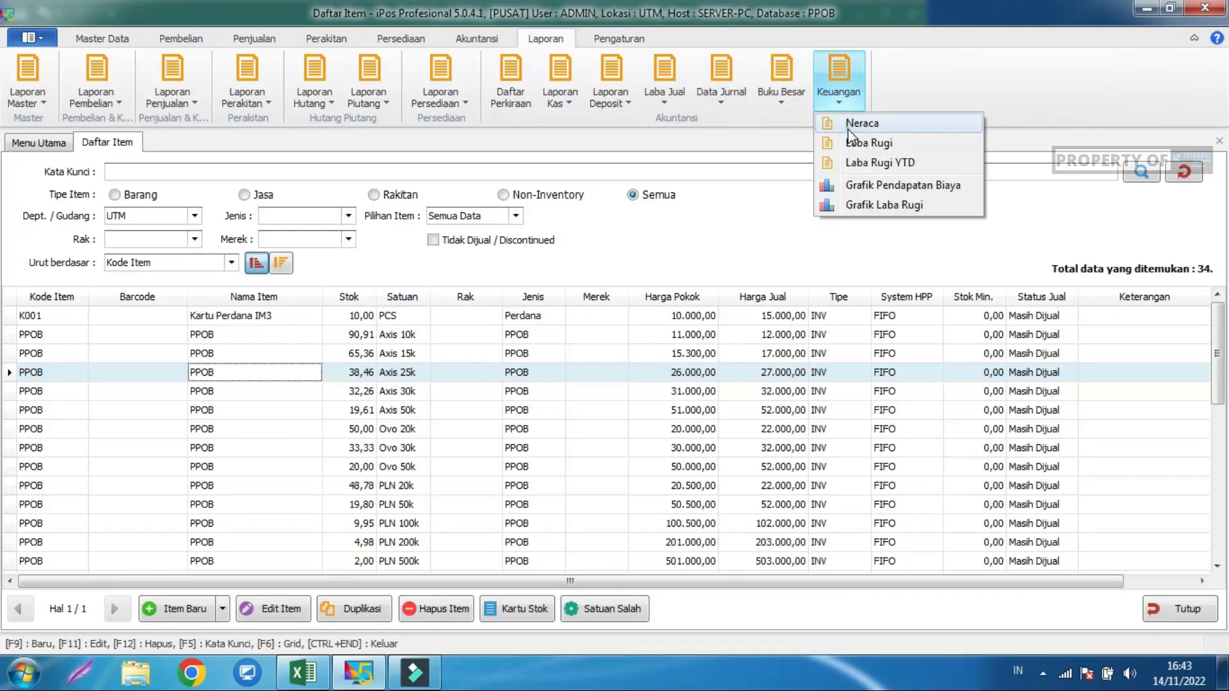
click(847, 128)
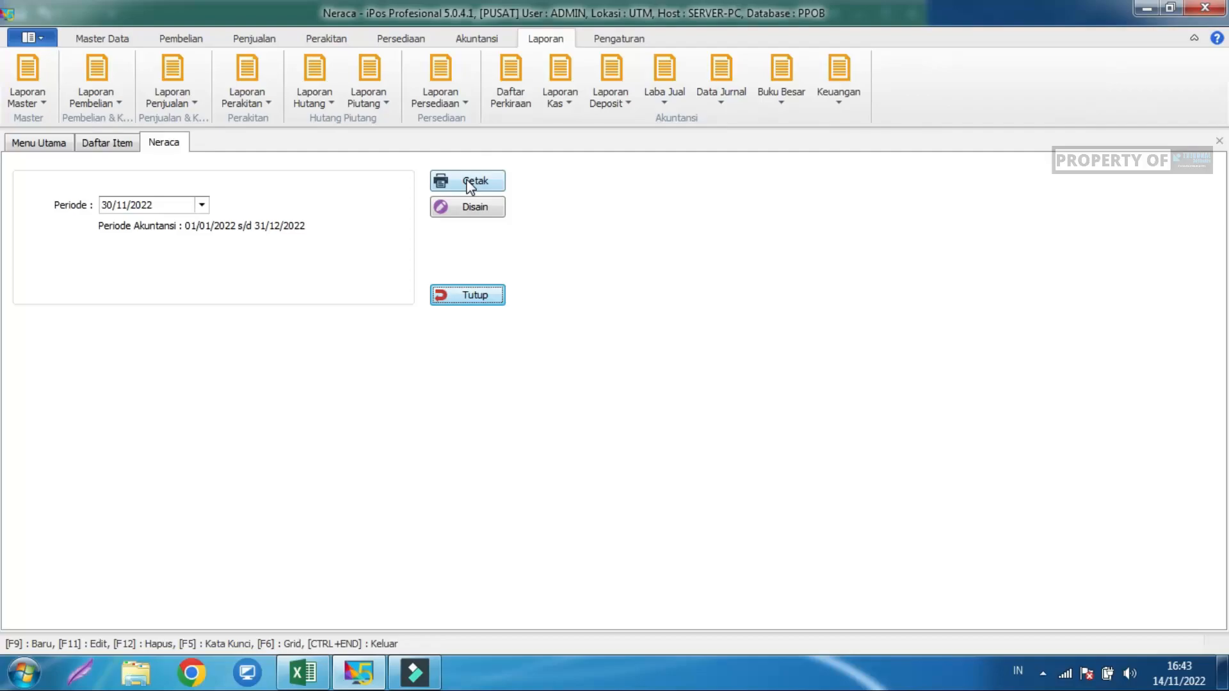
click(471, 184)
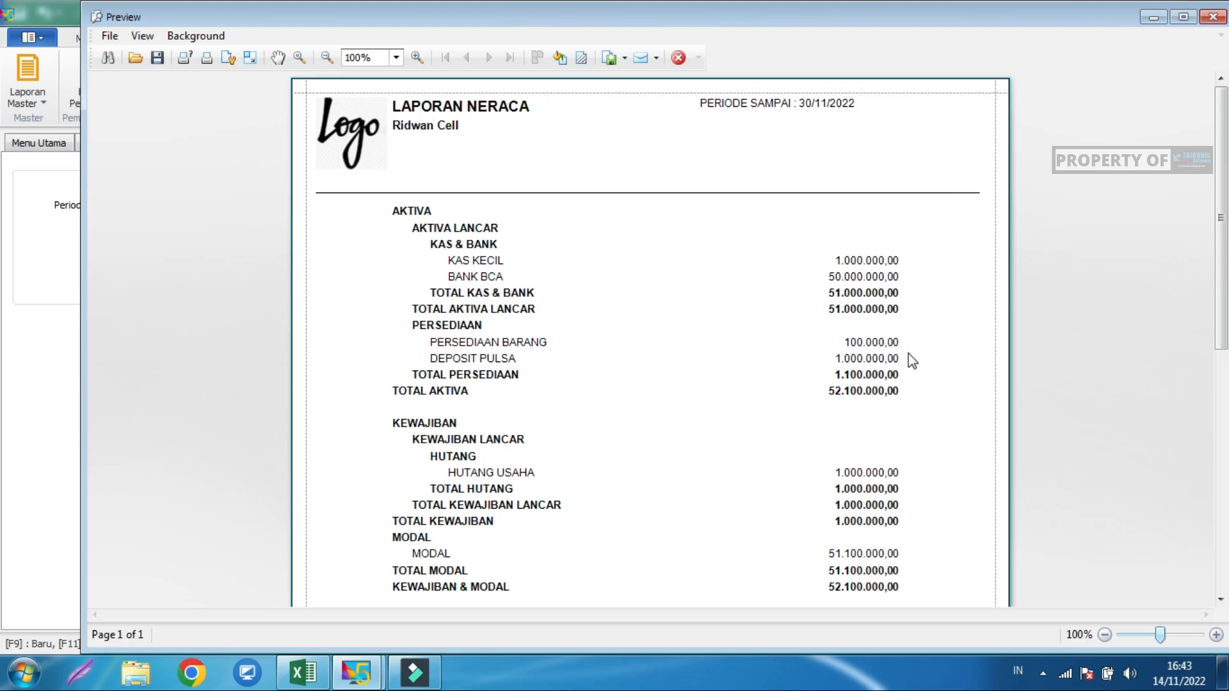
click(678, 57)
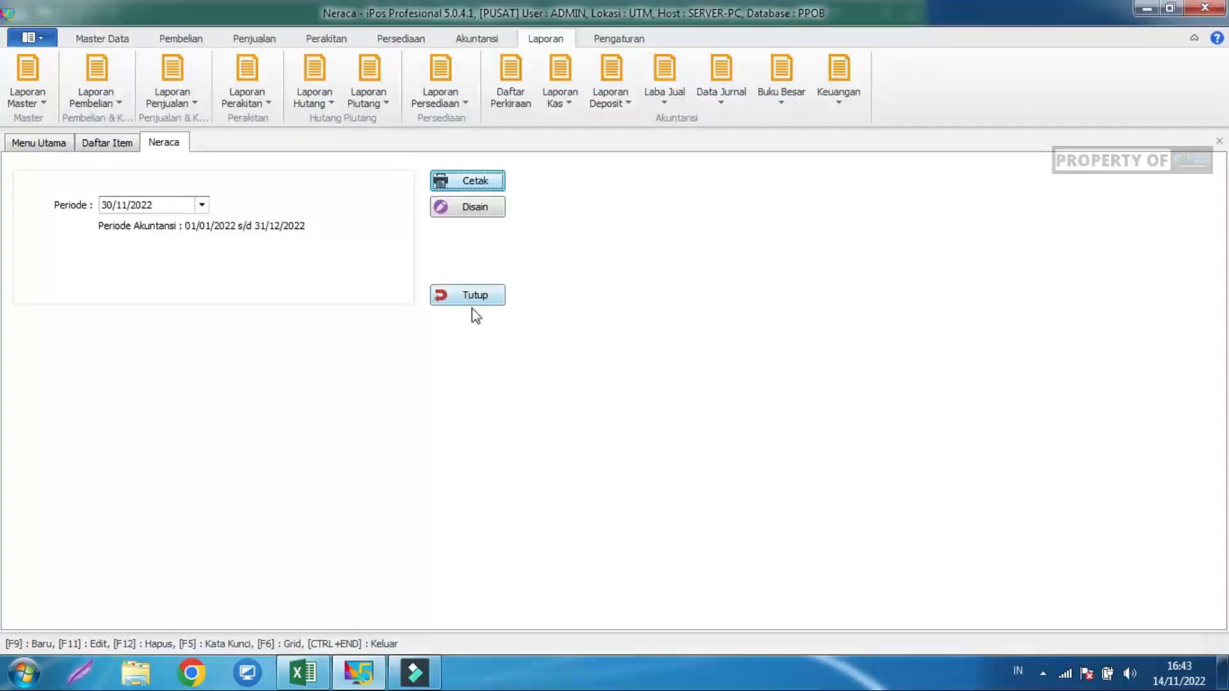
click(479, 298)
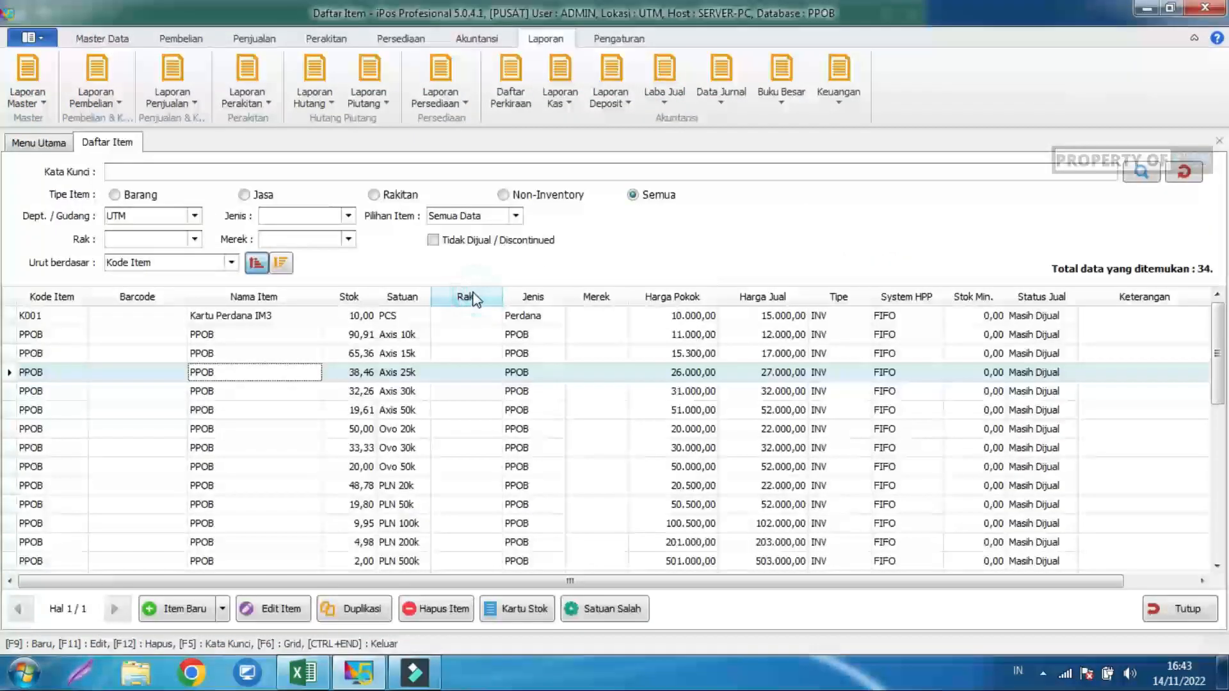
Start a new cashier sale and add the PPOB item in the PLN 100k unit from the item search.
click(252, 40)
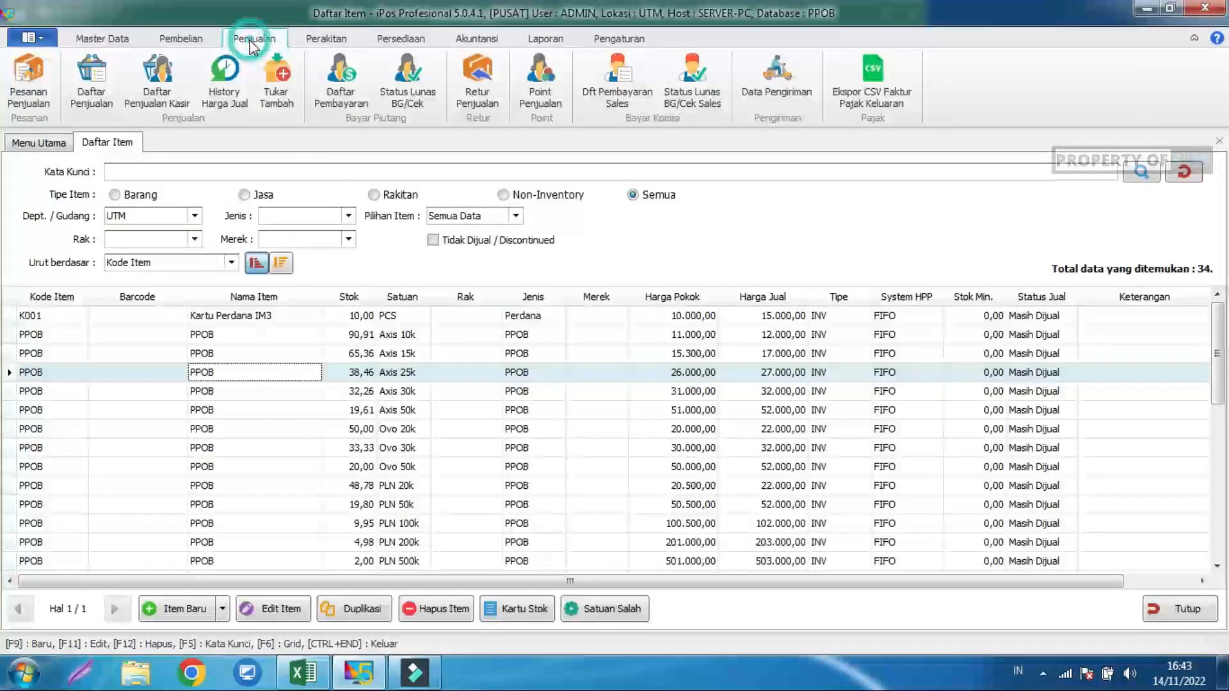
click(161, 92)
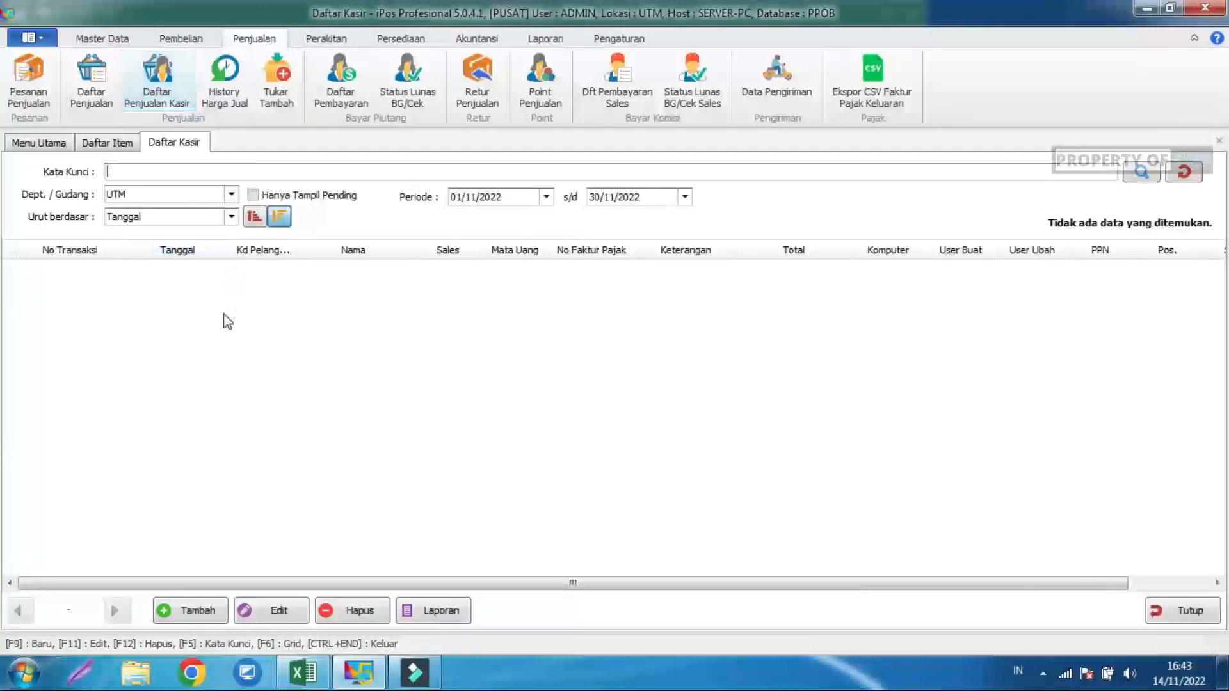
click(194, 611)
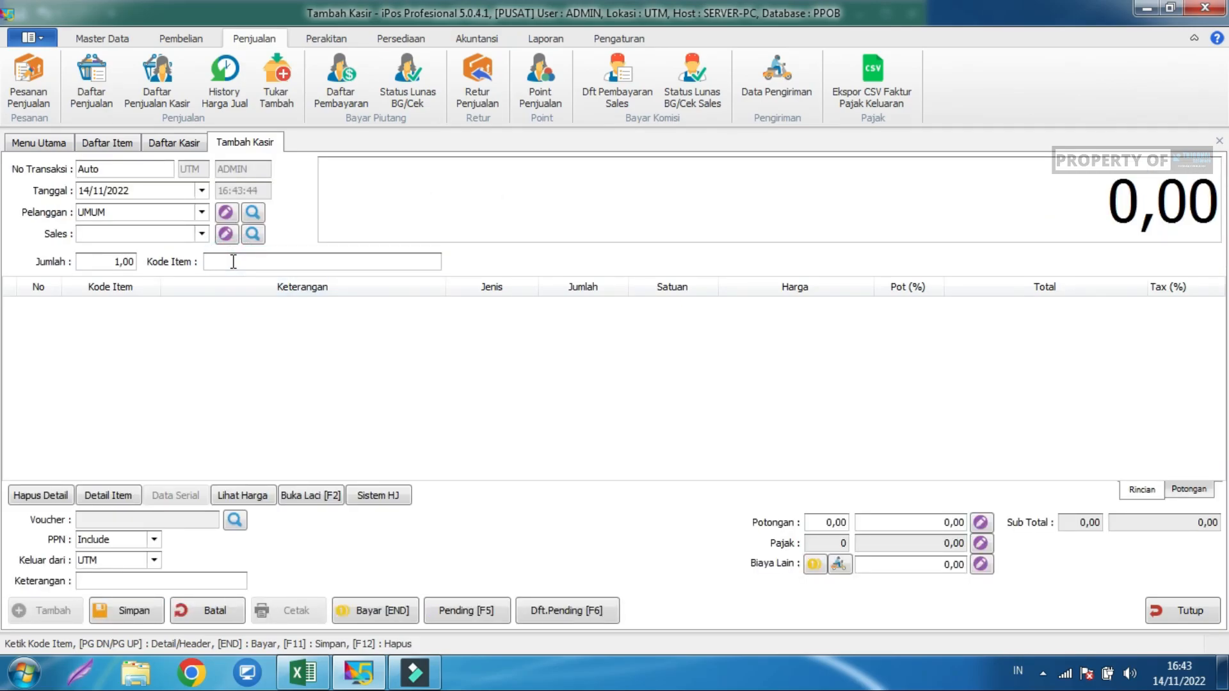
key(Return)
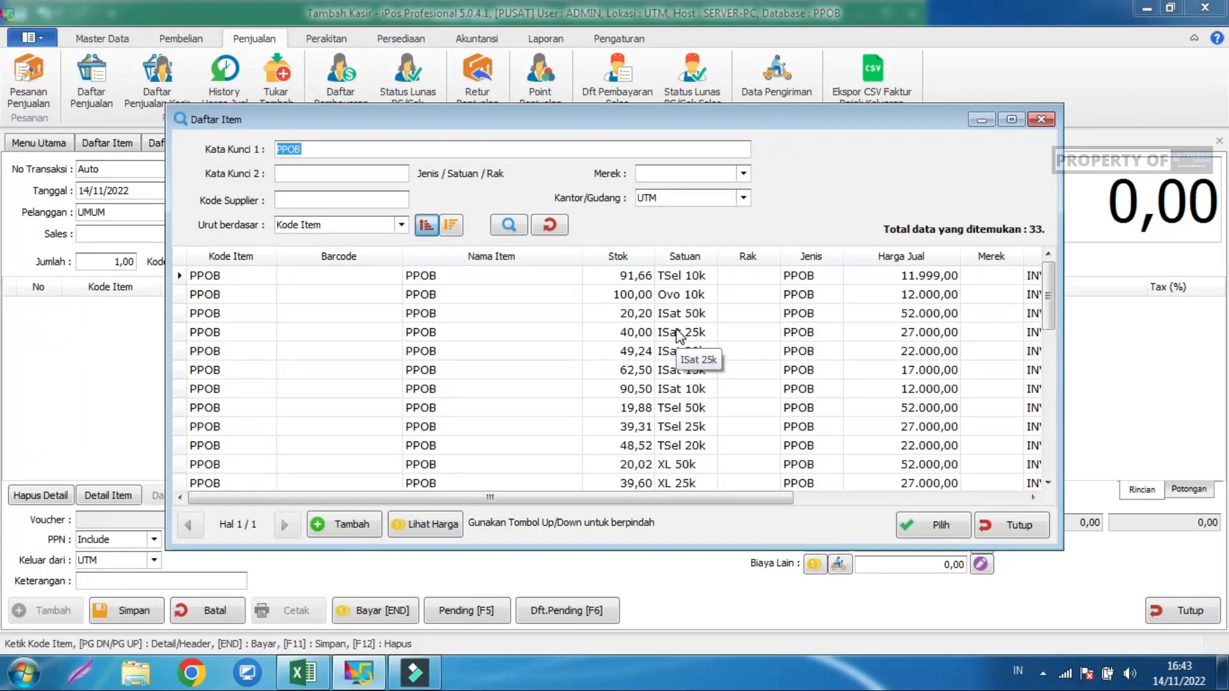
scroll(679, 334, down, 1)
scroll(681, 359, down, 2)
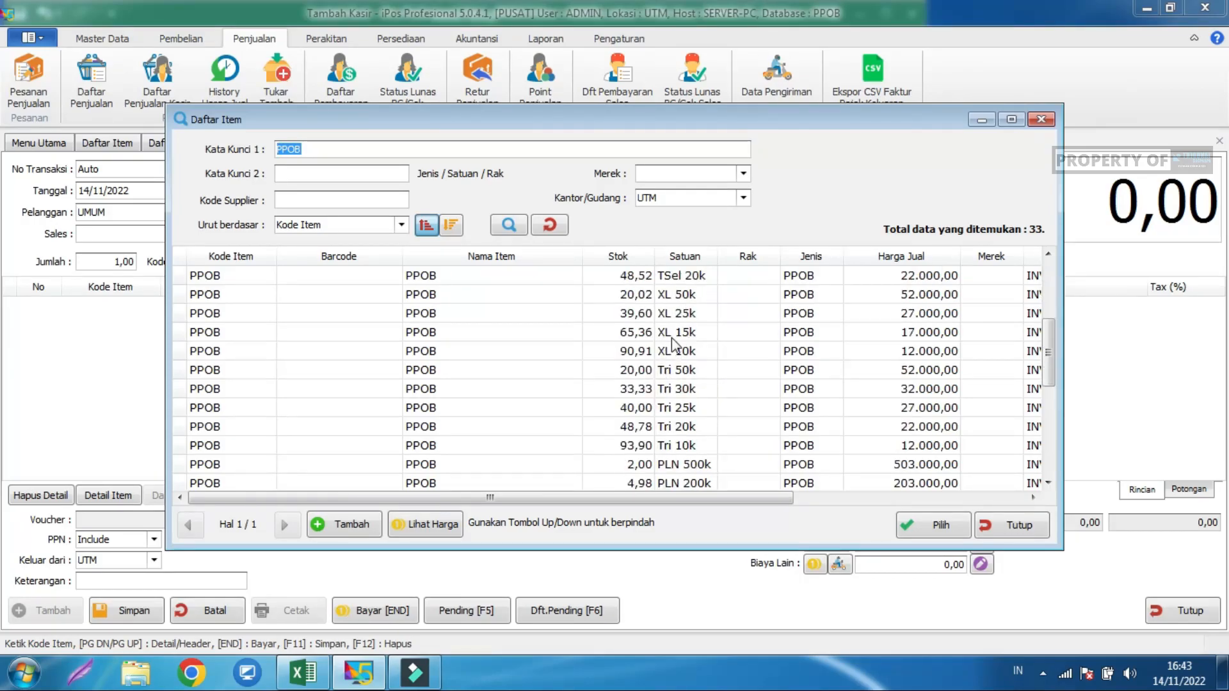
scroll(677, 340, down, 2)
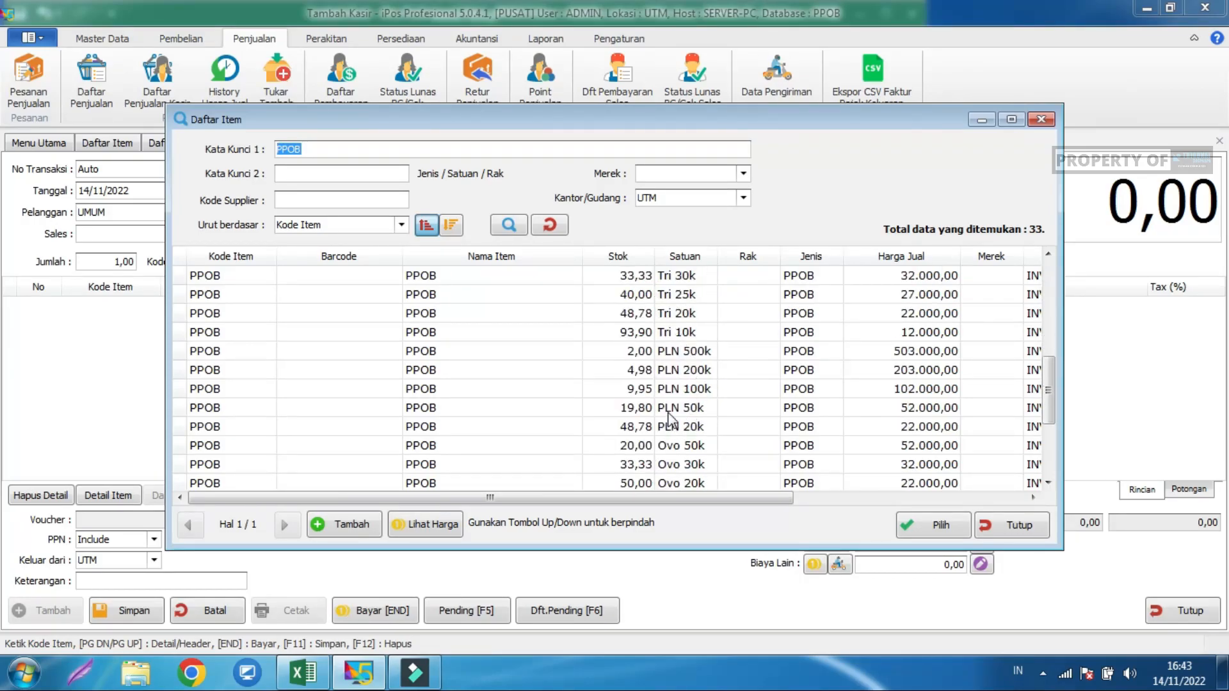
double_click(689, 391)
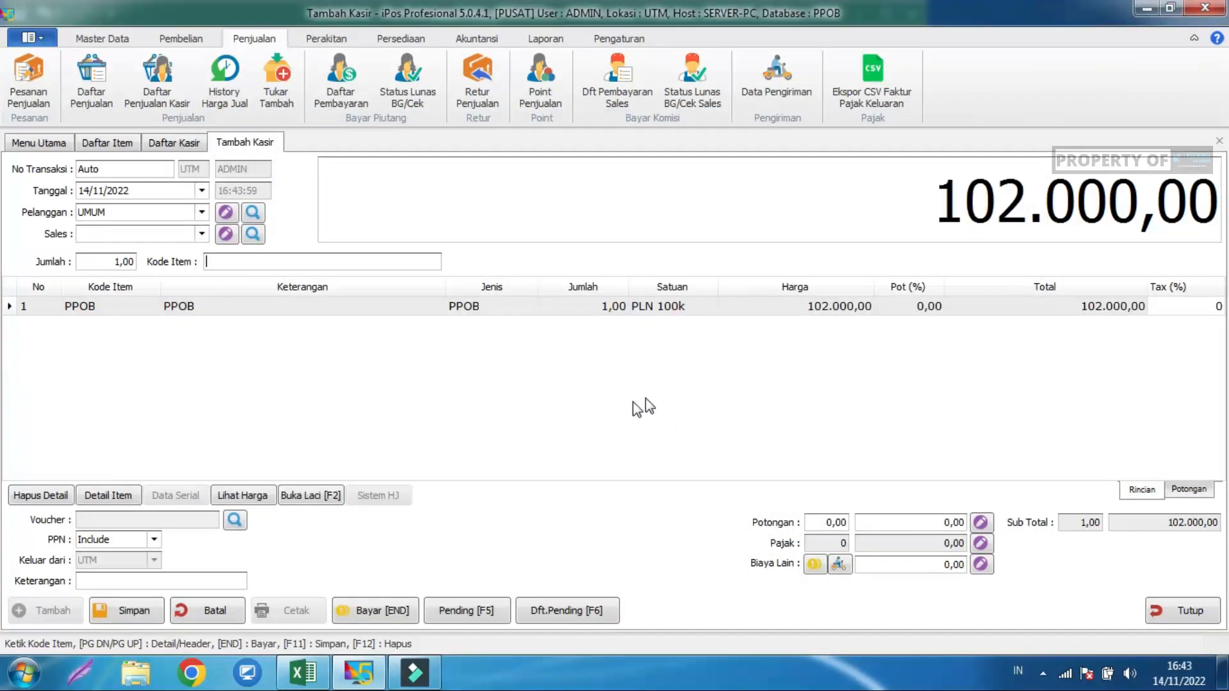
Pay the cashier sale with 150.000 Tunai, save it without printing, and close the blank follow-up transaction without saving.
click(403, 610)
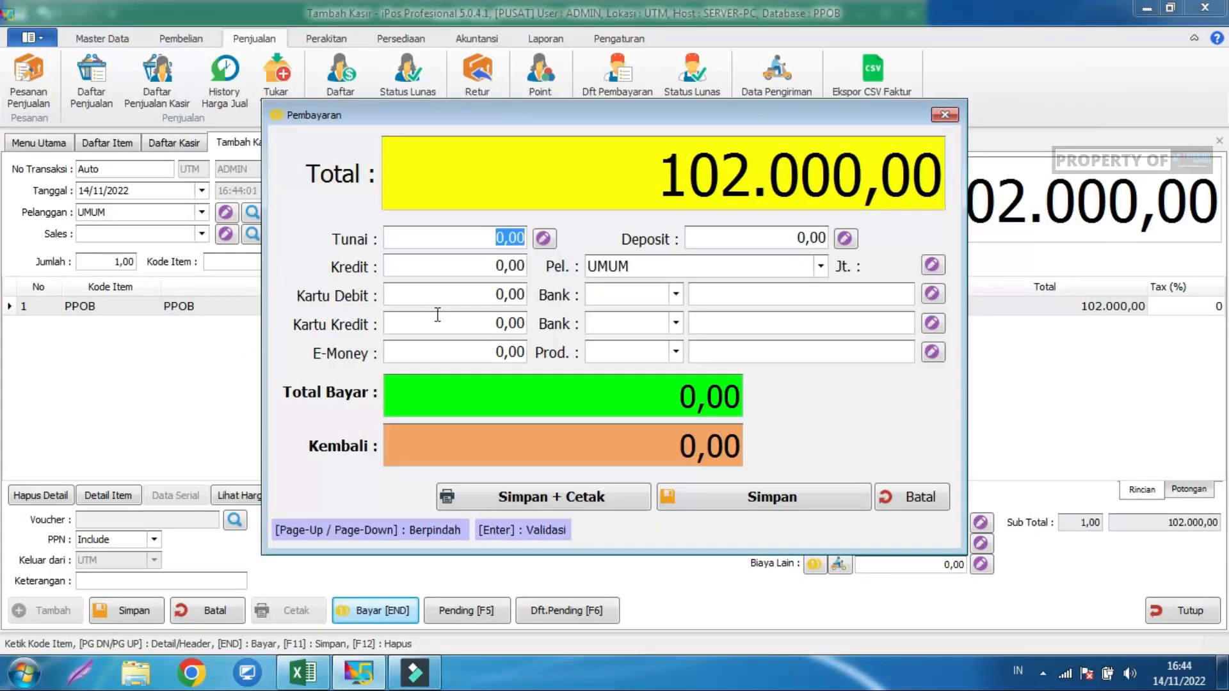
text(1)
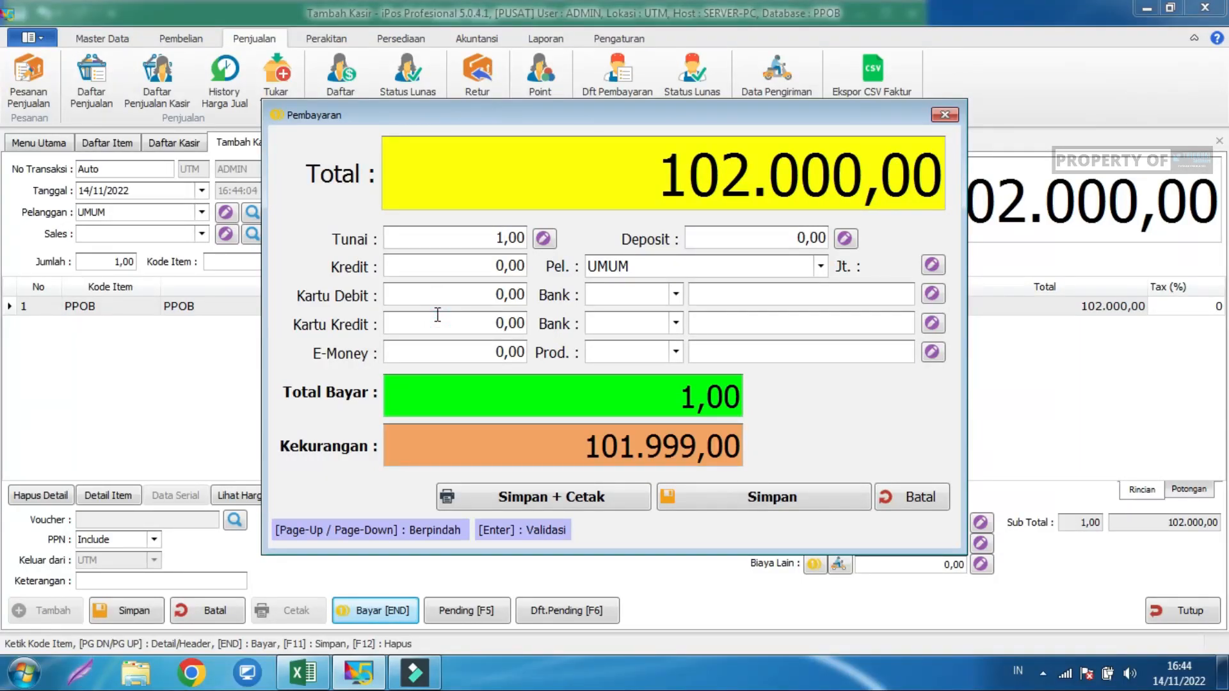
click(477, 238)
text(150.00)
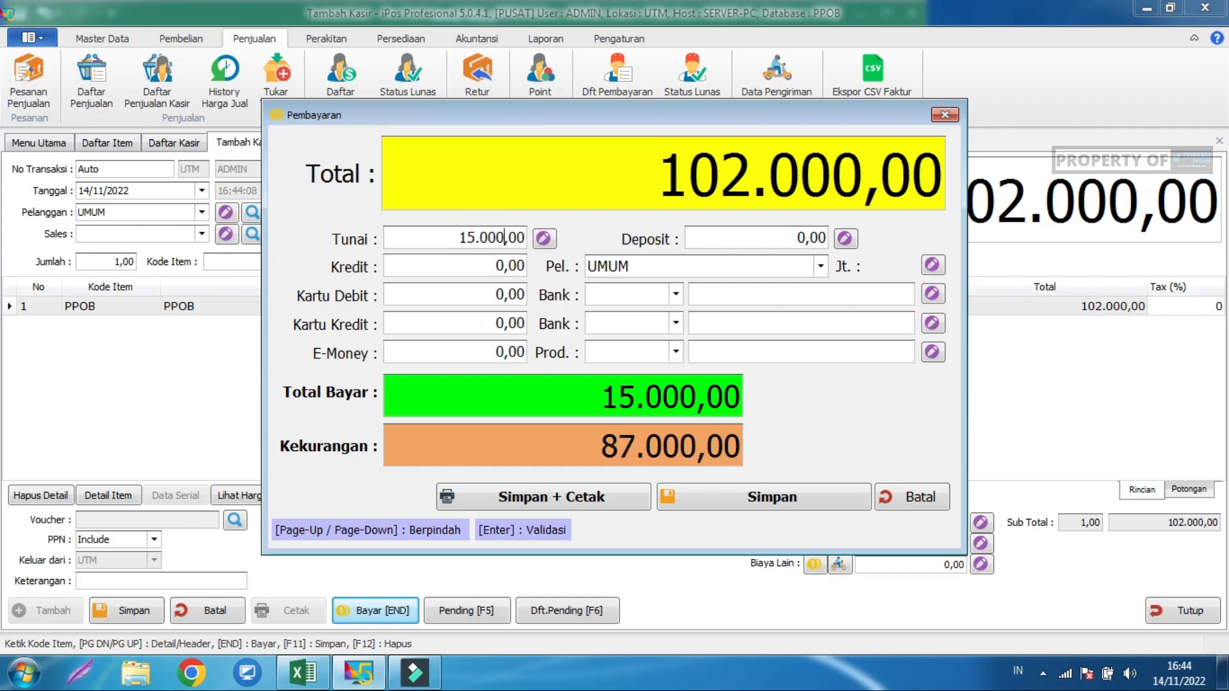
text(0)
click(786, 499)
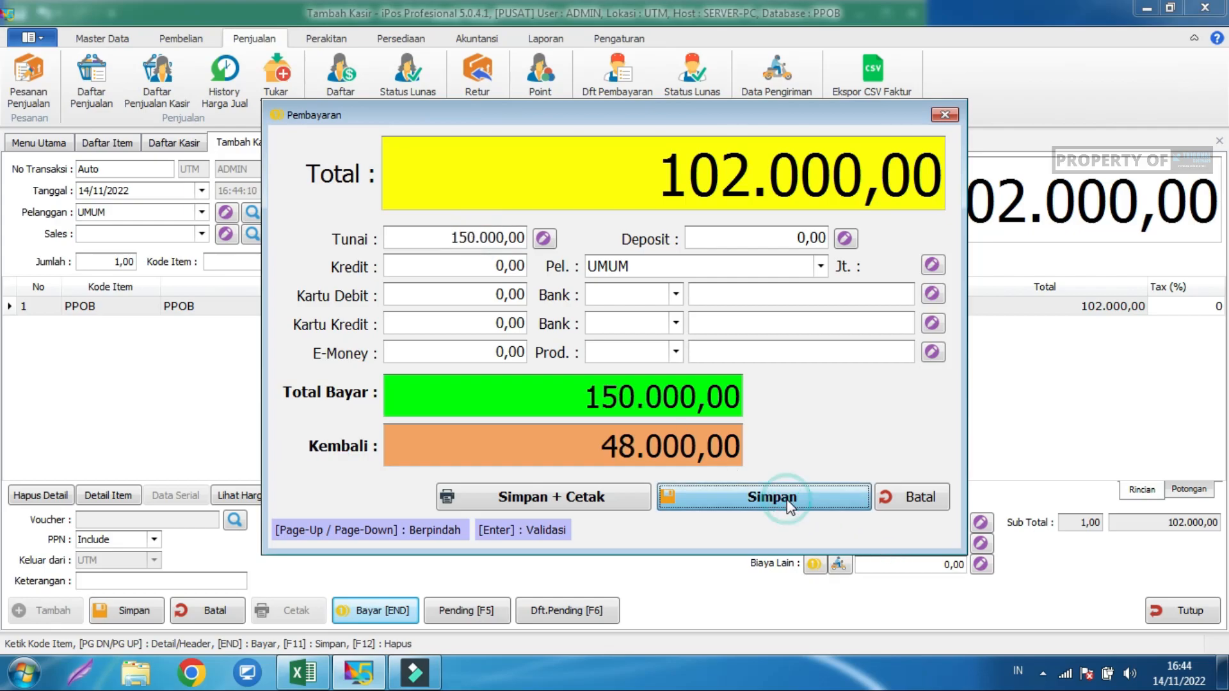
click(787, 500)
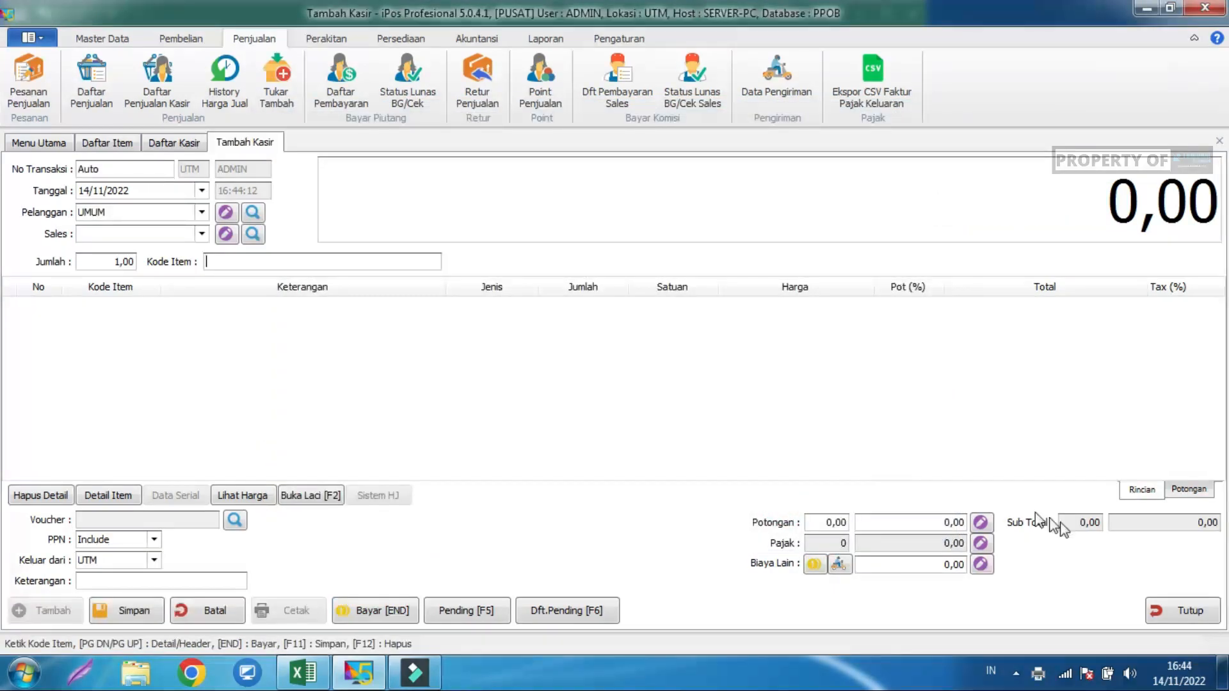
click(1181, 609)
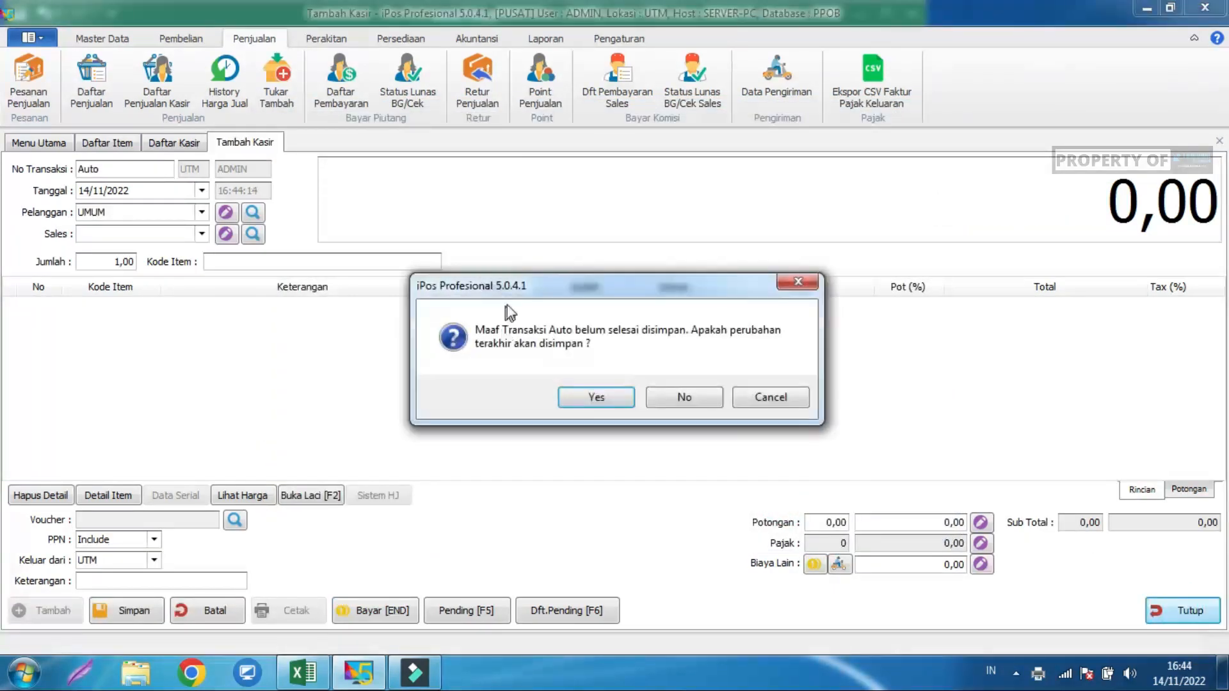
click(694, 398)
Process the Analisa Laba Jual Detail report for 01/11/2022 to 30/11/2022 and check the PPOB sale's Pokok, Total and Laba Kotor.
click(546, 40)
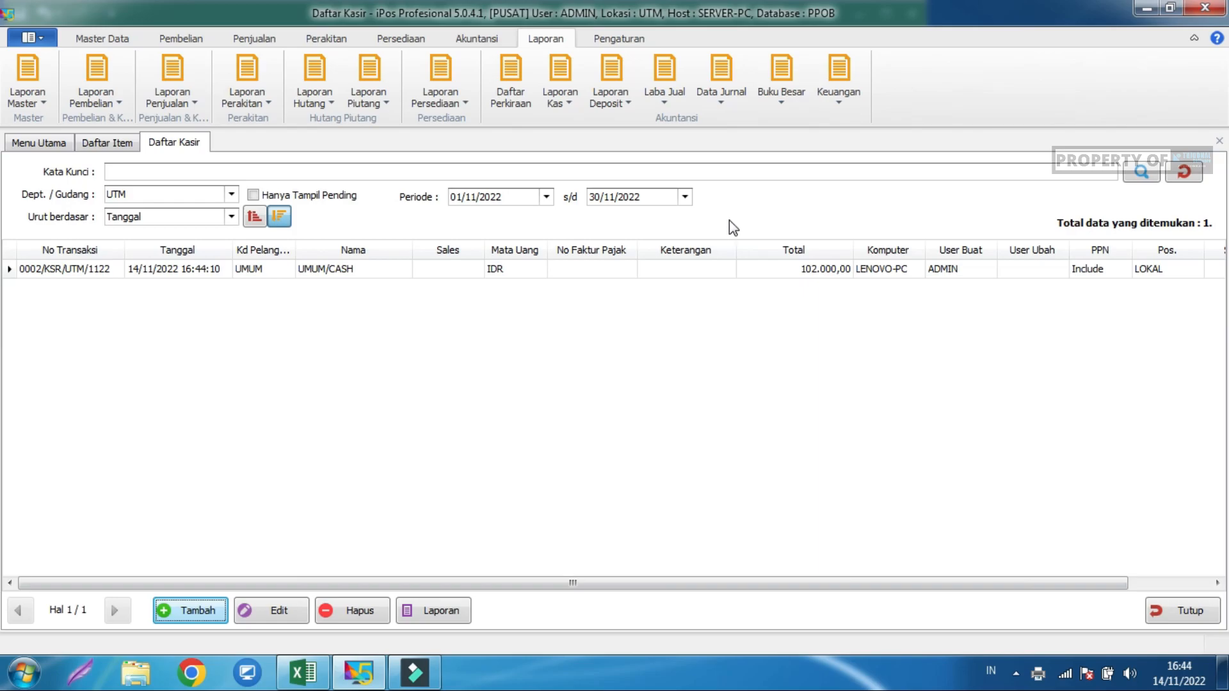
click(665, 96)
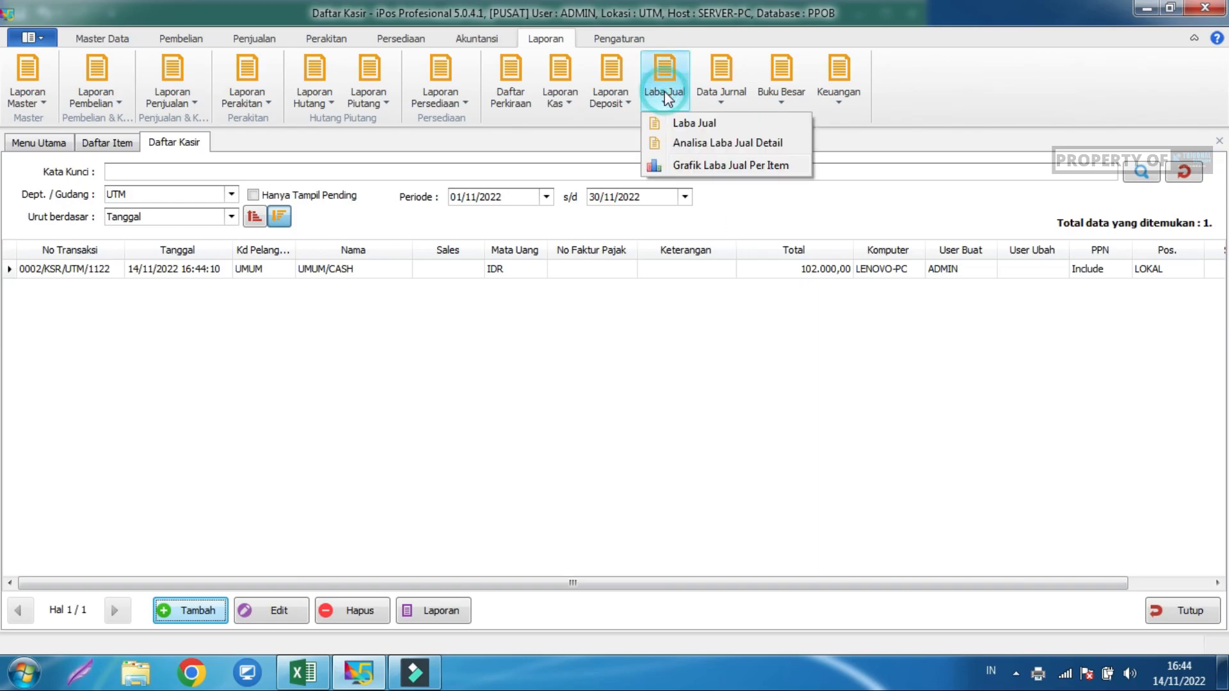
click(708, 139)
click(529, 208)
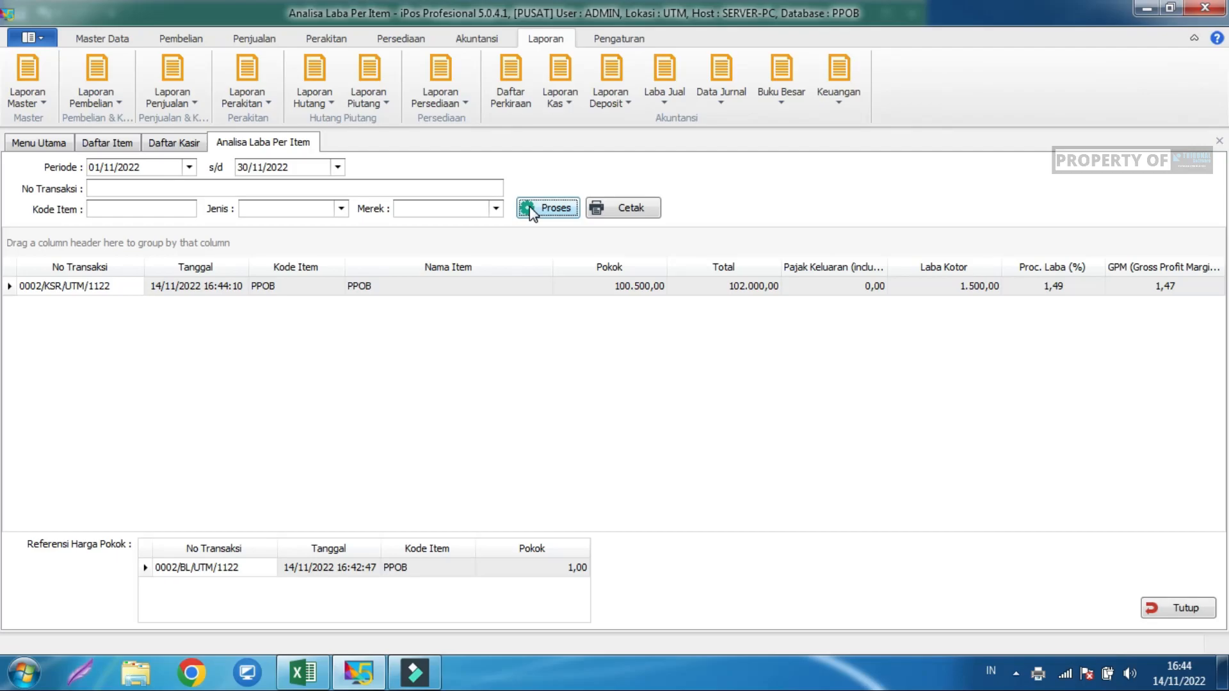
click(578, 288)
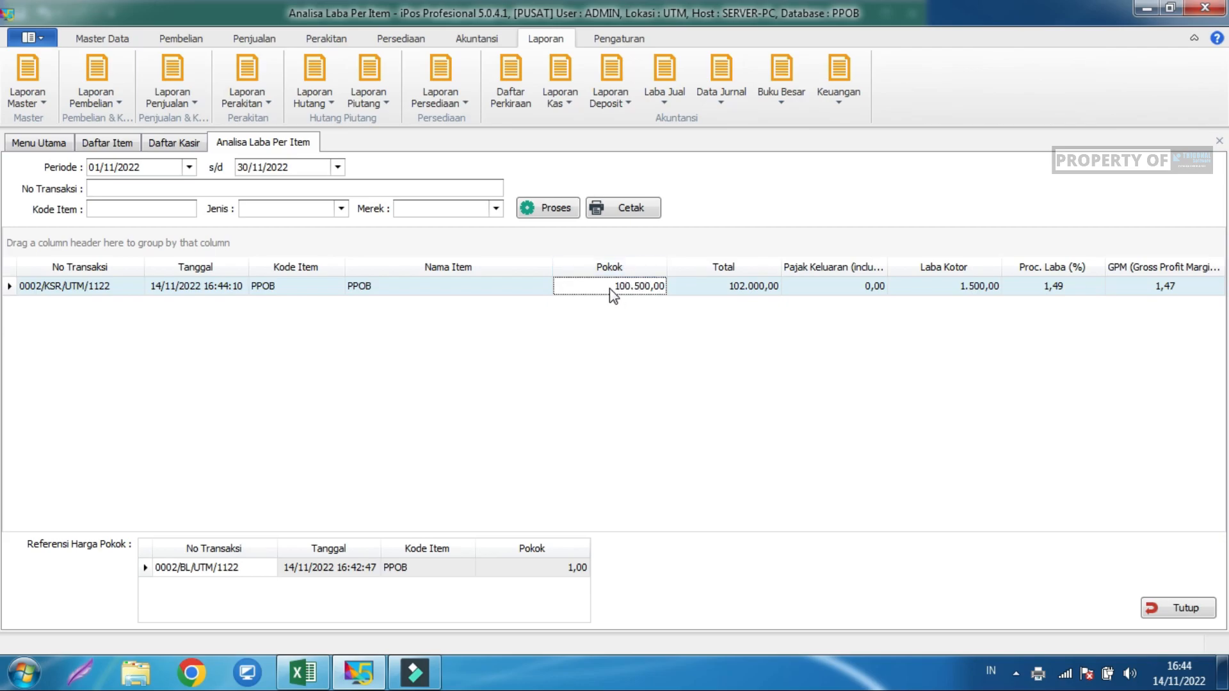
click(744, 288)
click(935, 288)
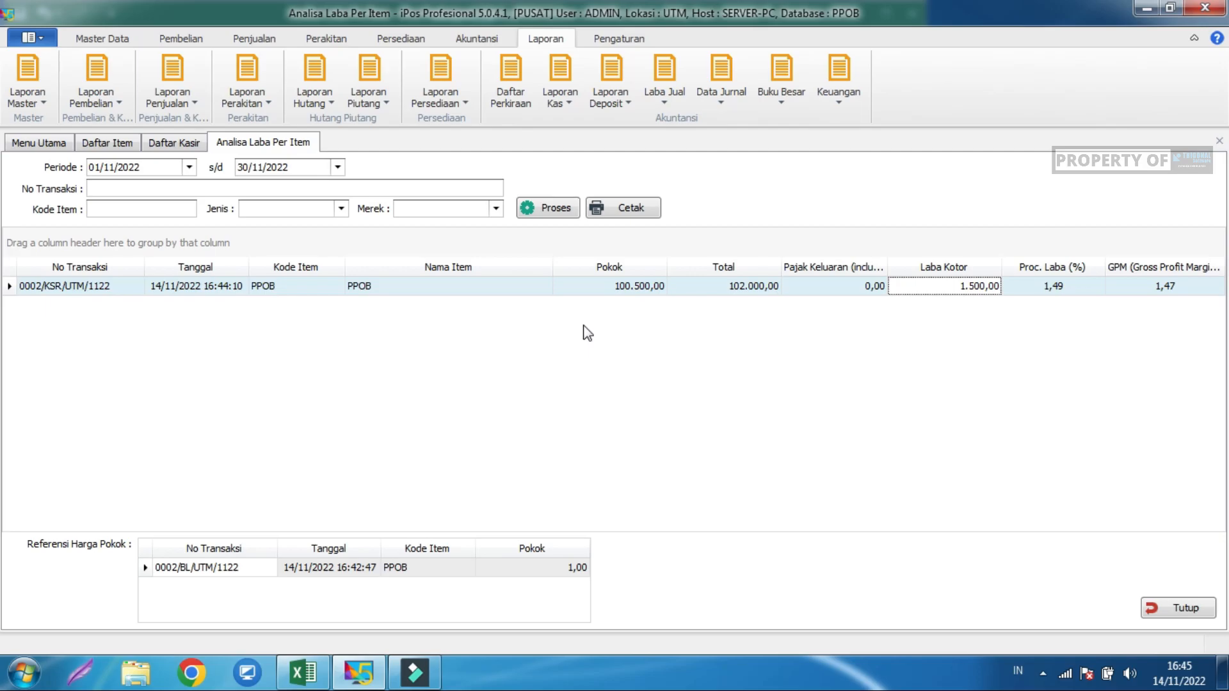
Preview the Neraca again after the PPOB sale, check the KAS KECIL, DEPOSIT PULSA and LABA TAHUN BERJALAN balances, and close the preview.
click(842, 103)
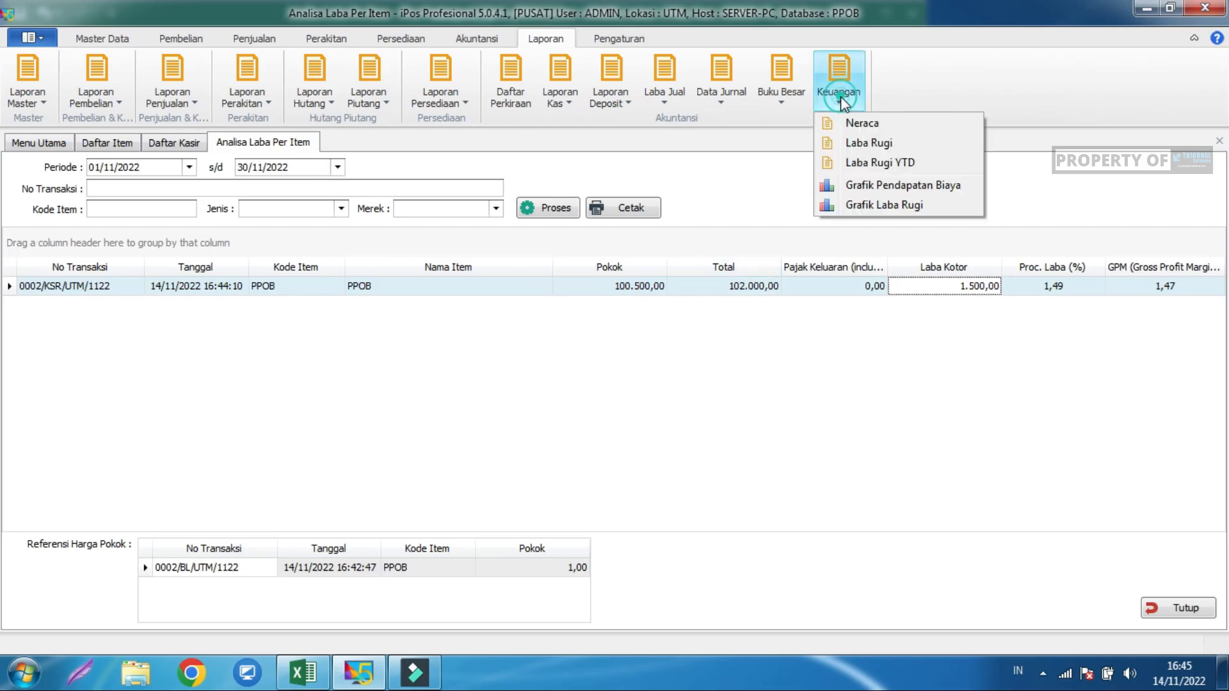
click(838, 125)
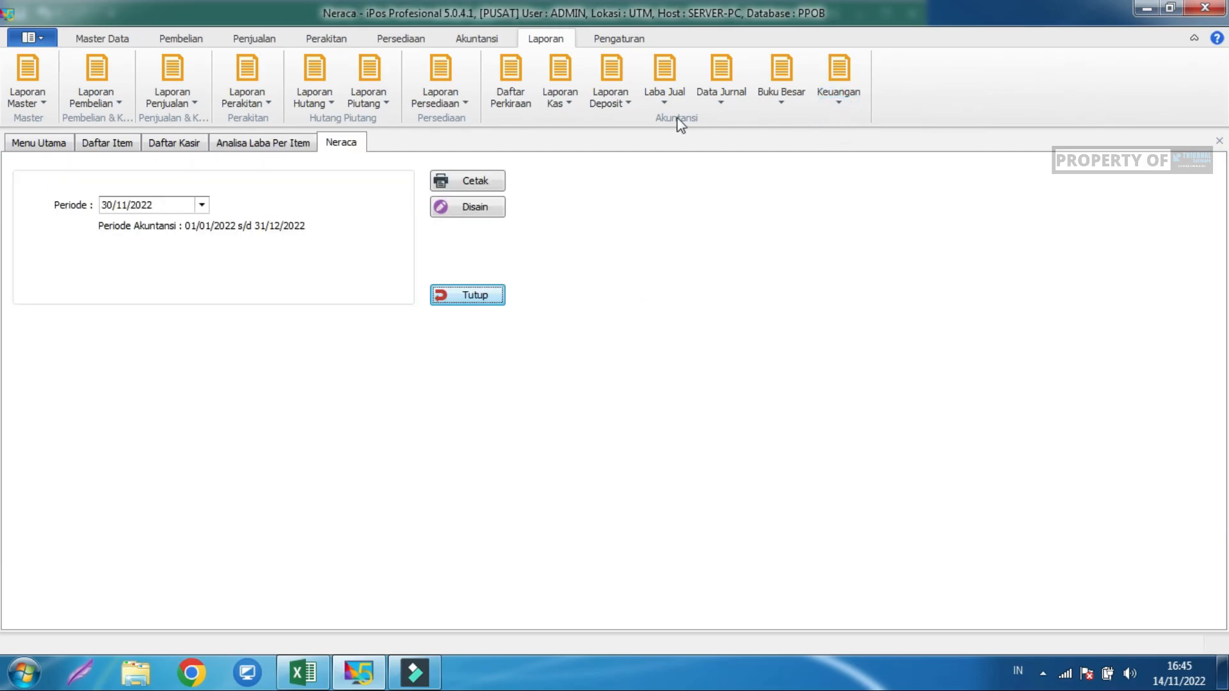
click(471, 175)
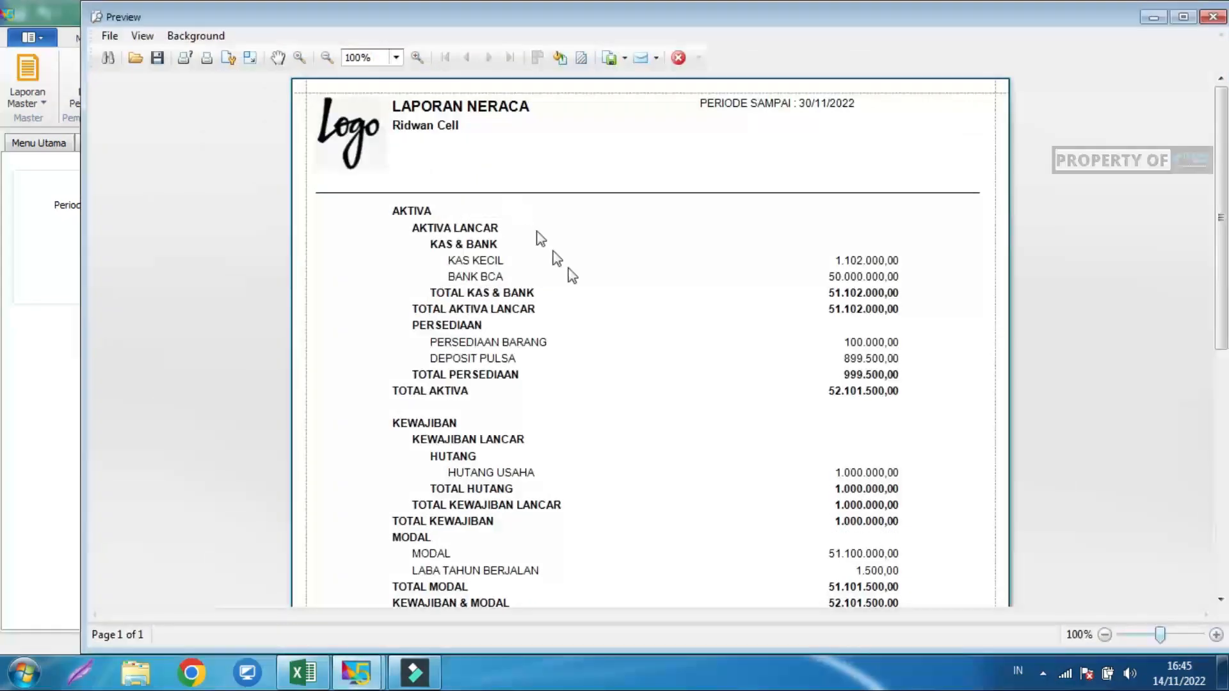
scroll(636, 365, down, 1)
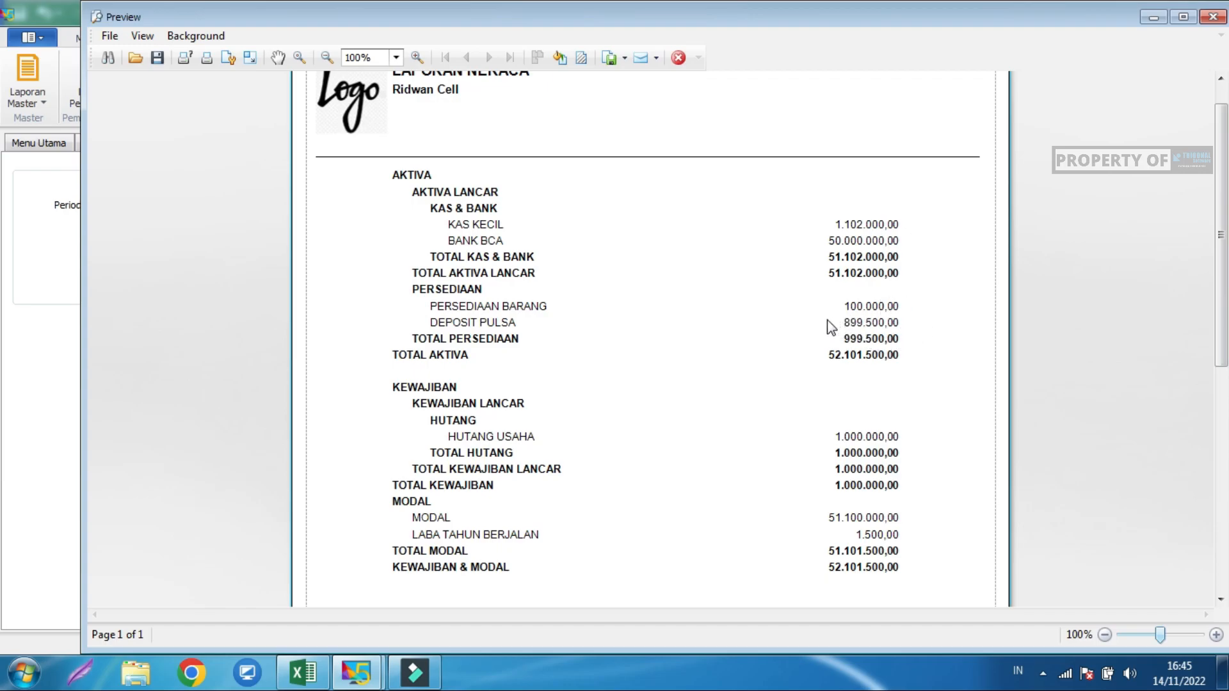
click(699, 58)
click(677, 57)
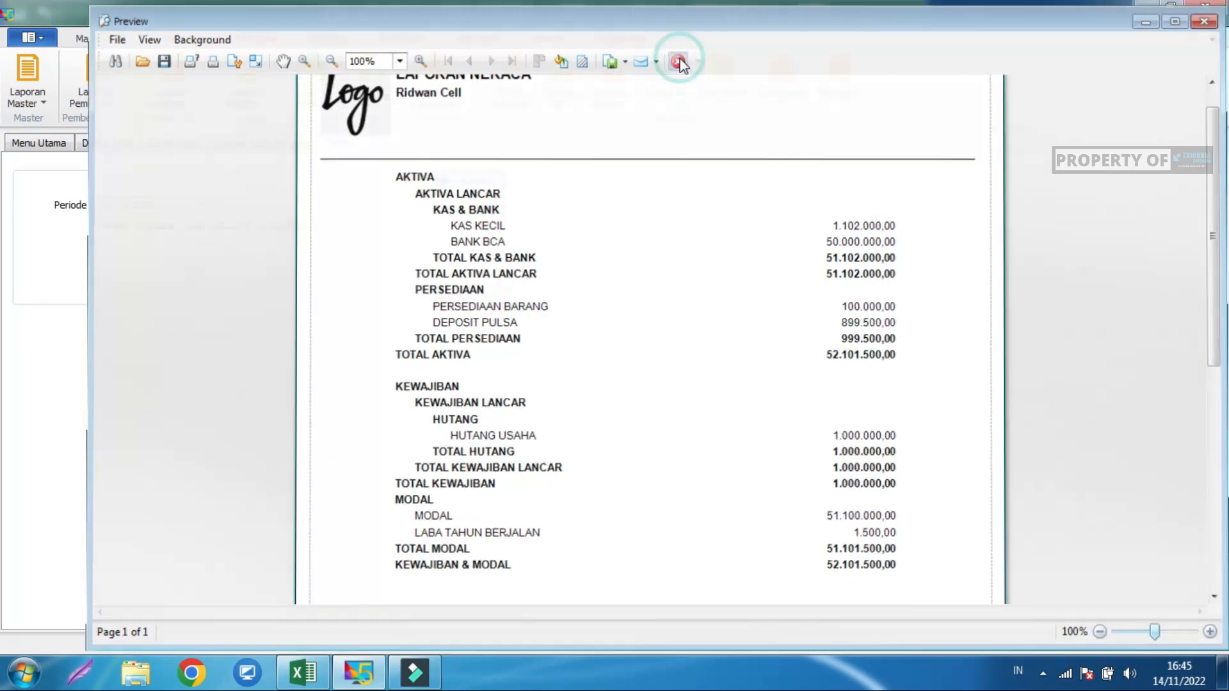